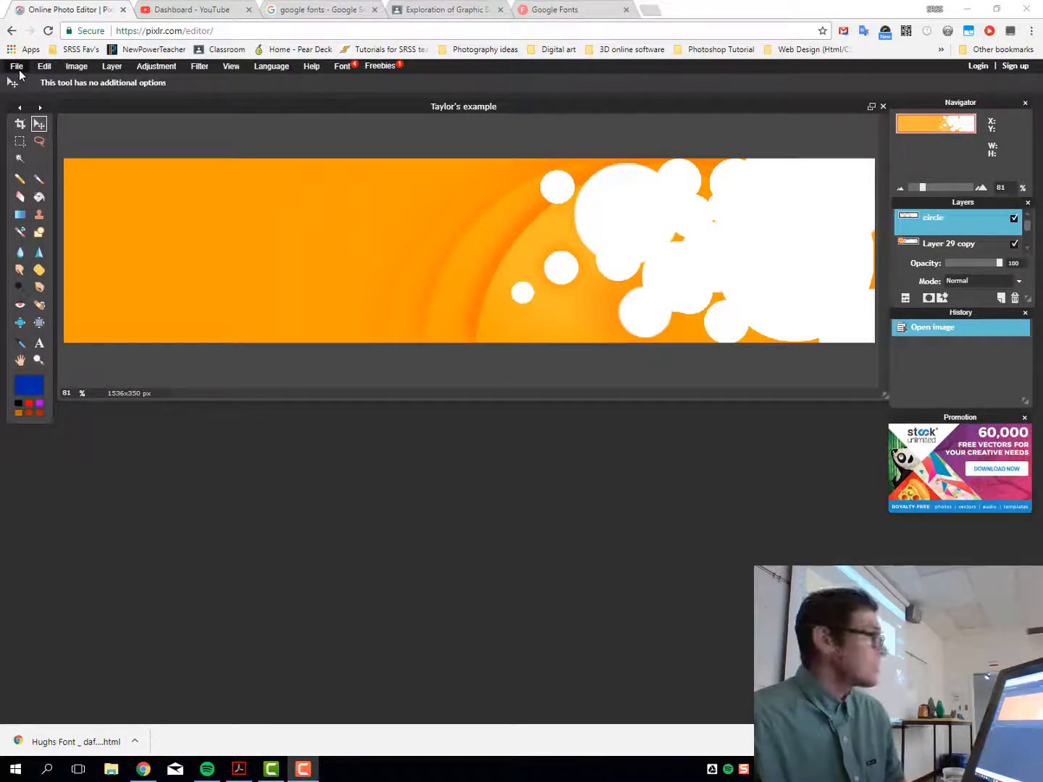
- Start a new image and name it "Banner Rays"
left_click(18, 68)
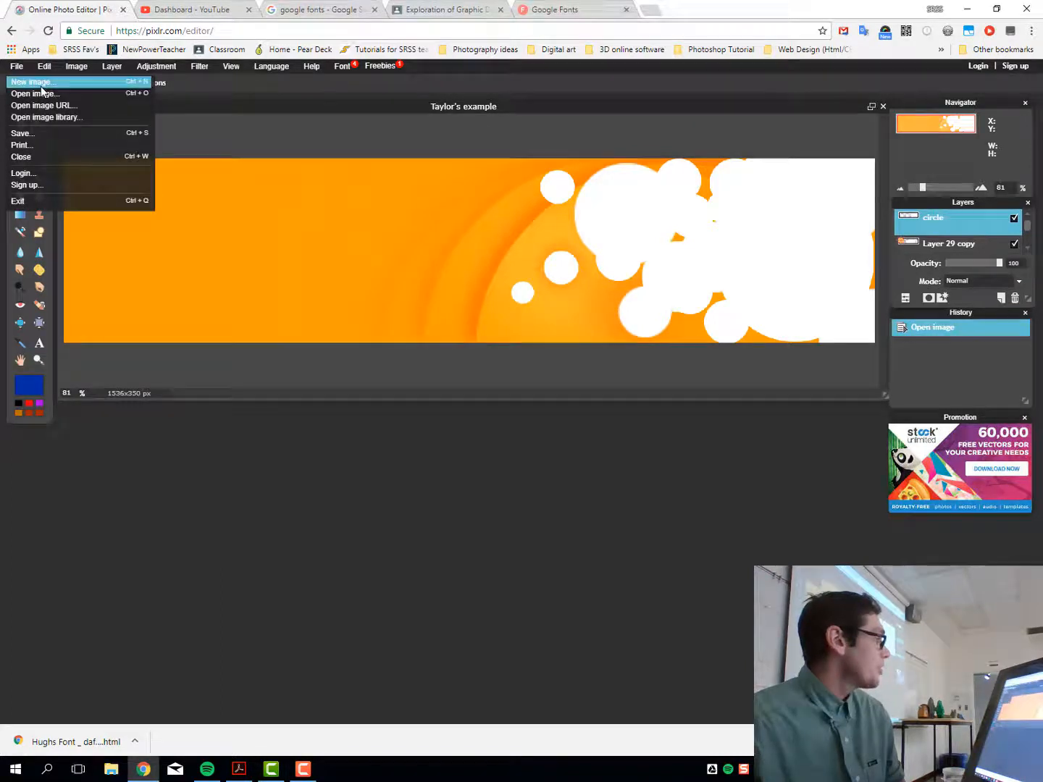
left_click(33, 82)
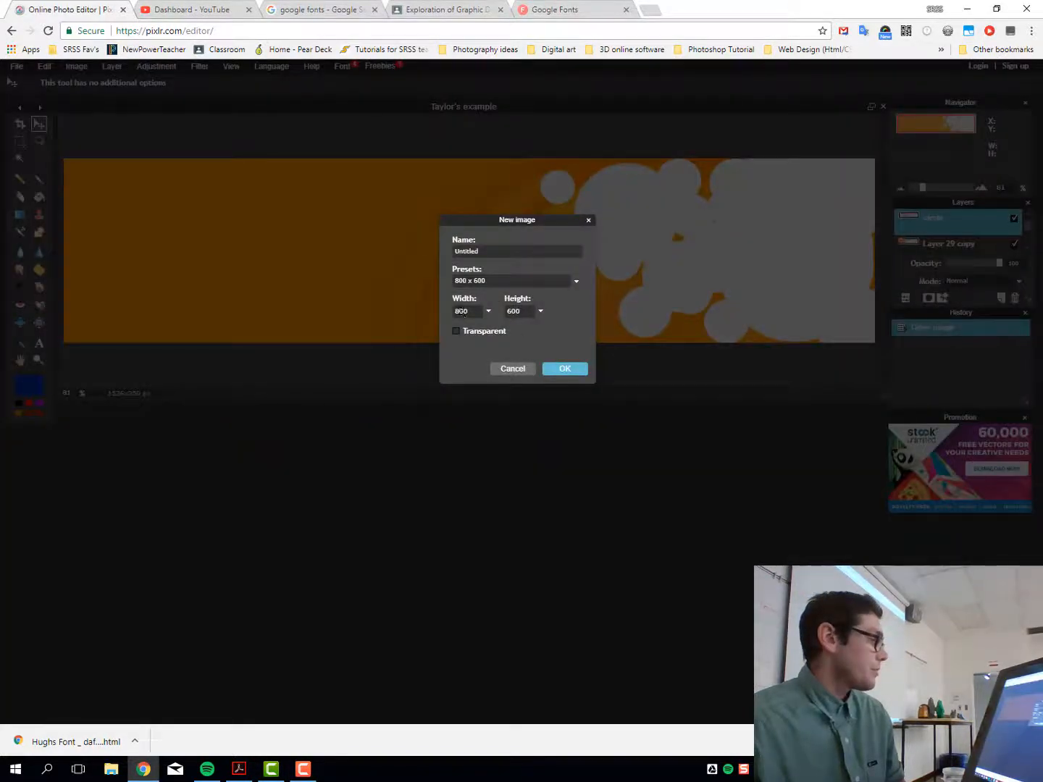
double_click(502, 252)
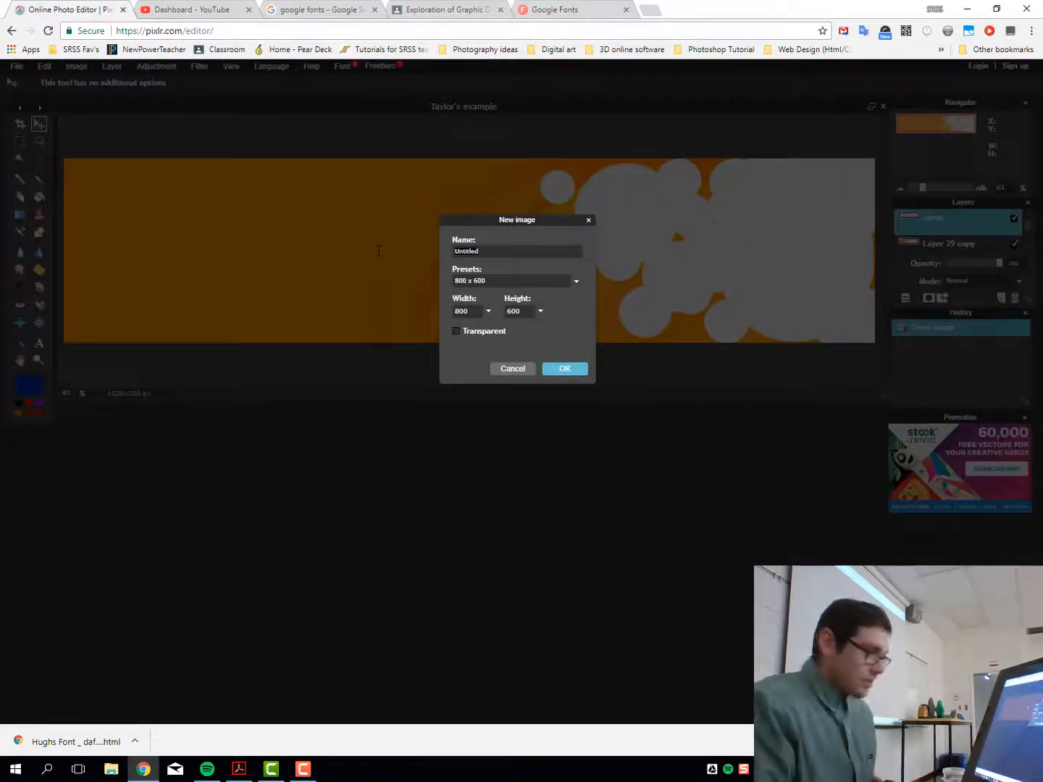
key("BackSpace")
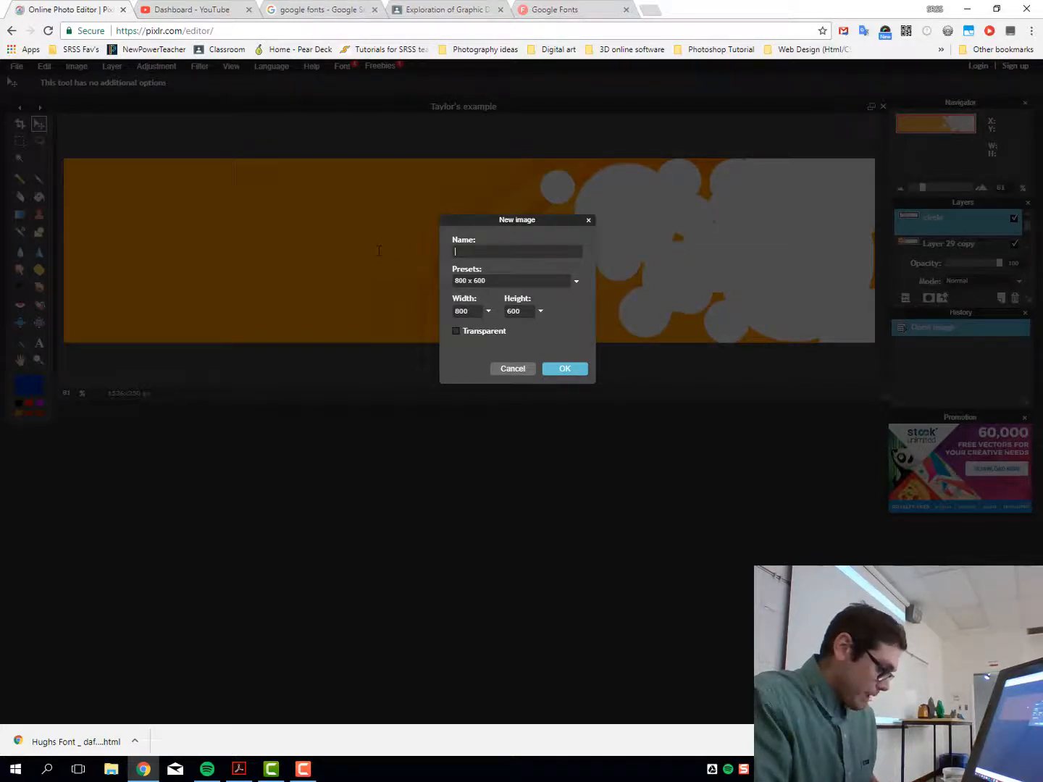
type("Banner")
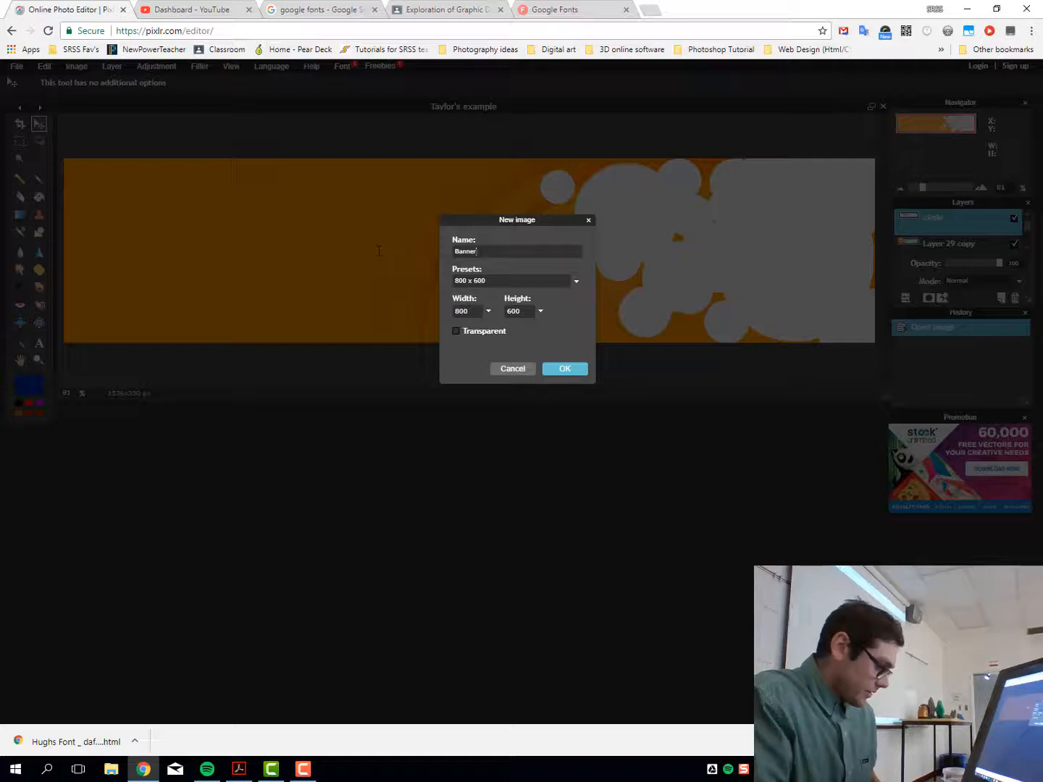
type(" Rays")
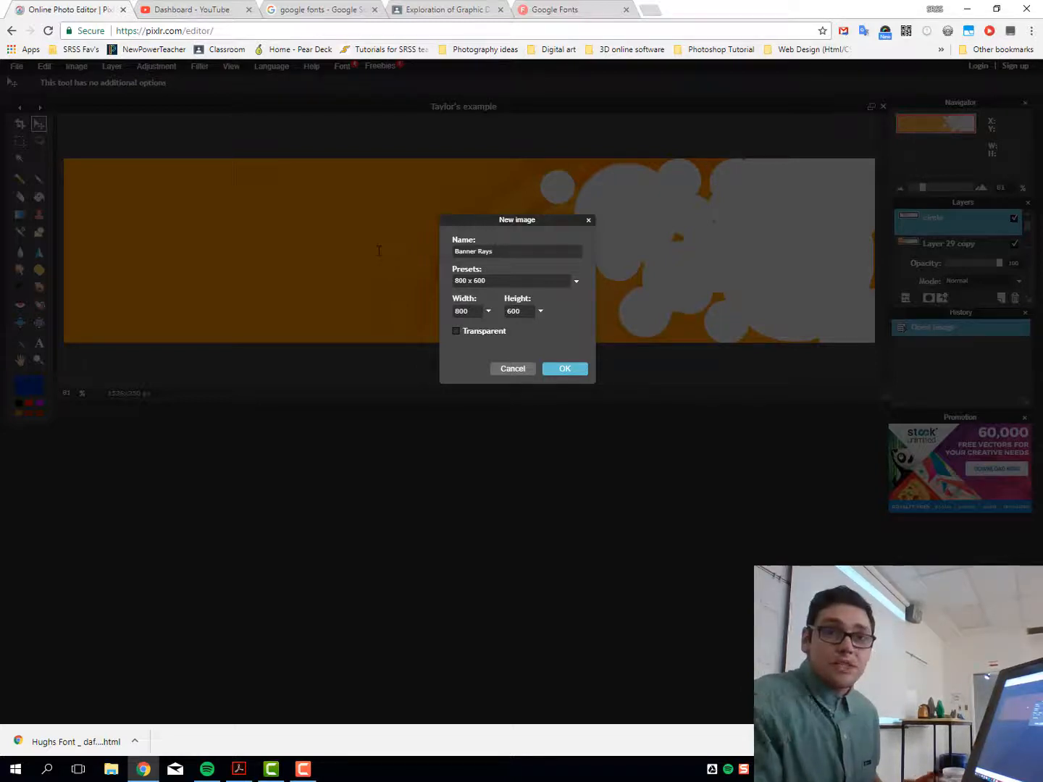
- Set the new image's width to 1536 and height to 400 pixels, and create it
left_click(488, 313)
left_click(478, 311)
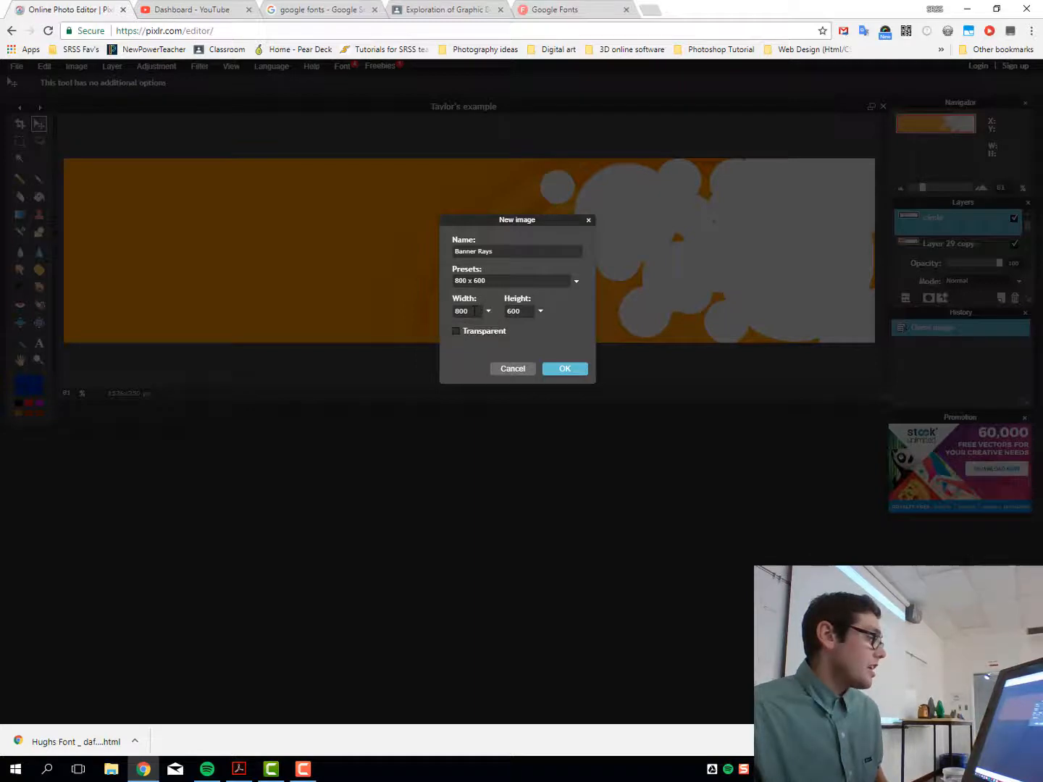
left_click_drag(476, 311, 446, 311)
key("BackSpace")
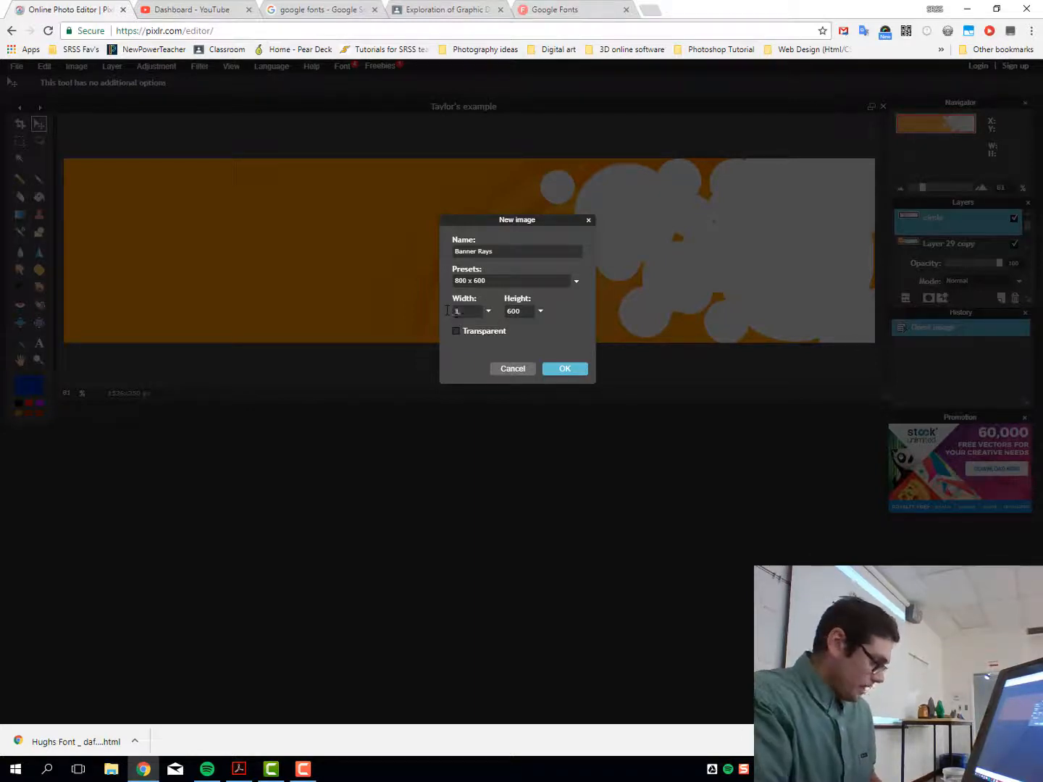
type("1536")
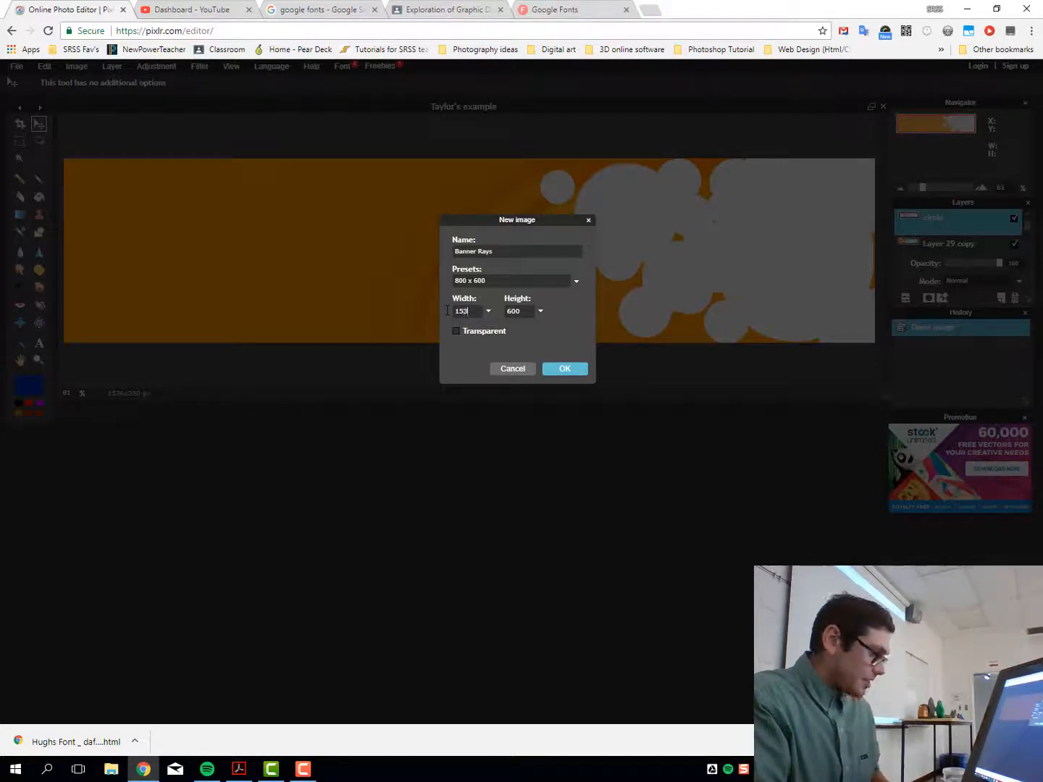
left_click(532, 311)
key("BackSpace")
key("BackSpace")
key("BackSpace")
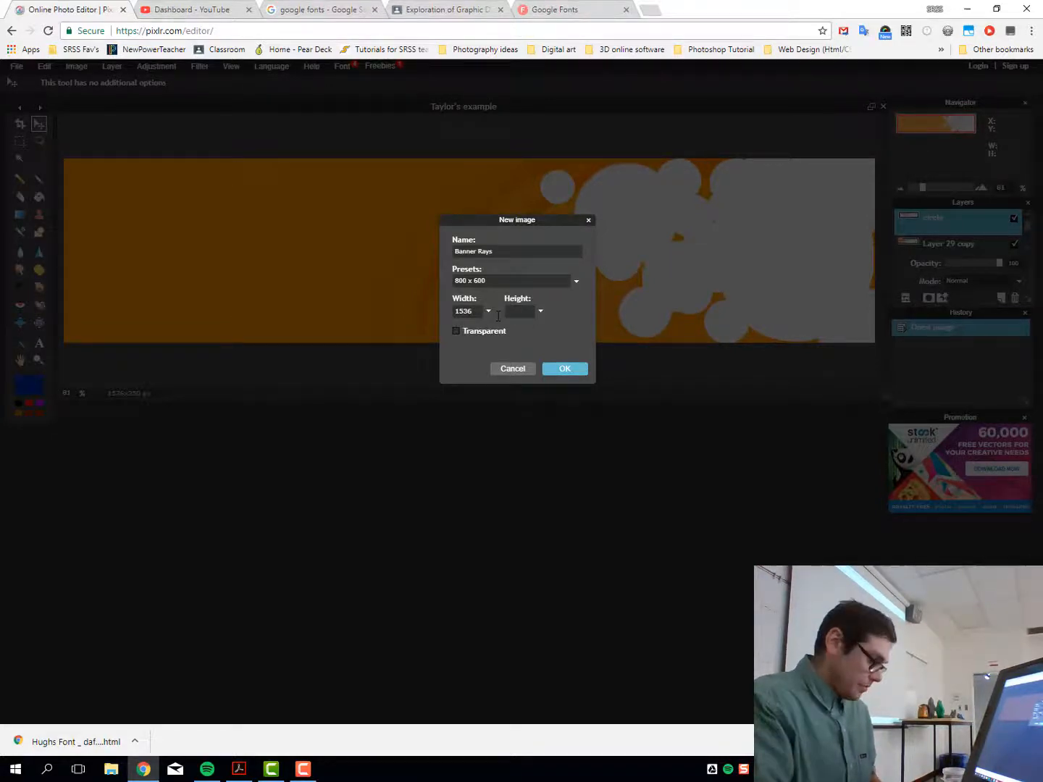
type("400")
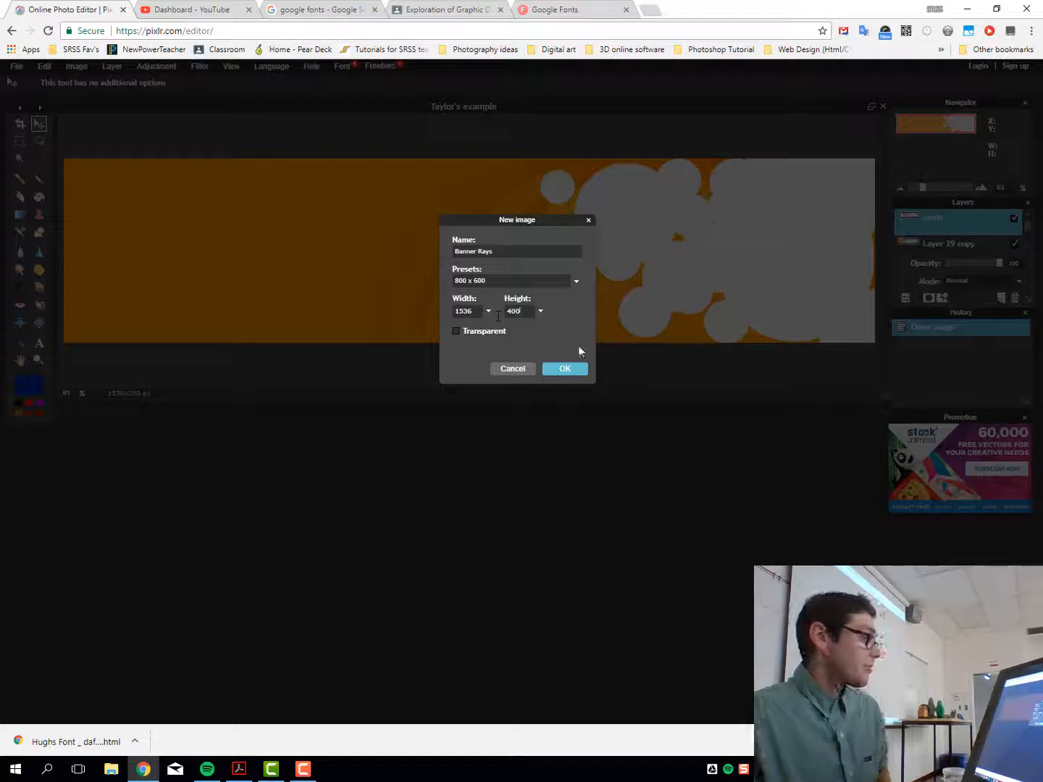
left_click(574, 367)
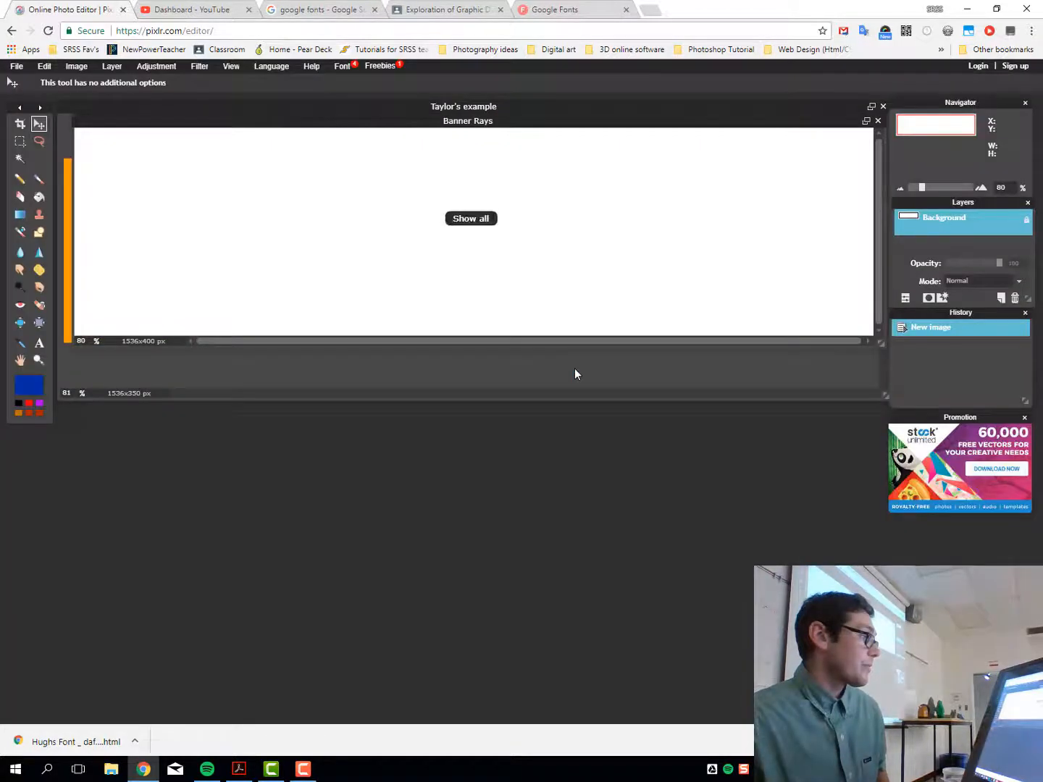
- Arrange the two image windows so the Banner Rays canvas sits above the example banner, and make Banner Rays active
left_click_drag(219, 121, 208, 435)
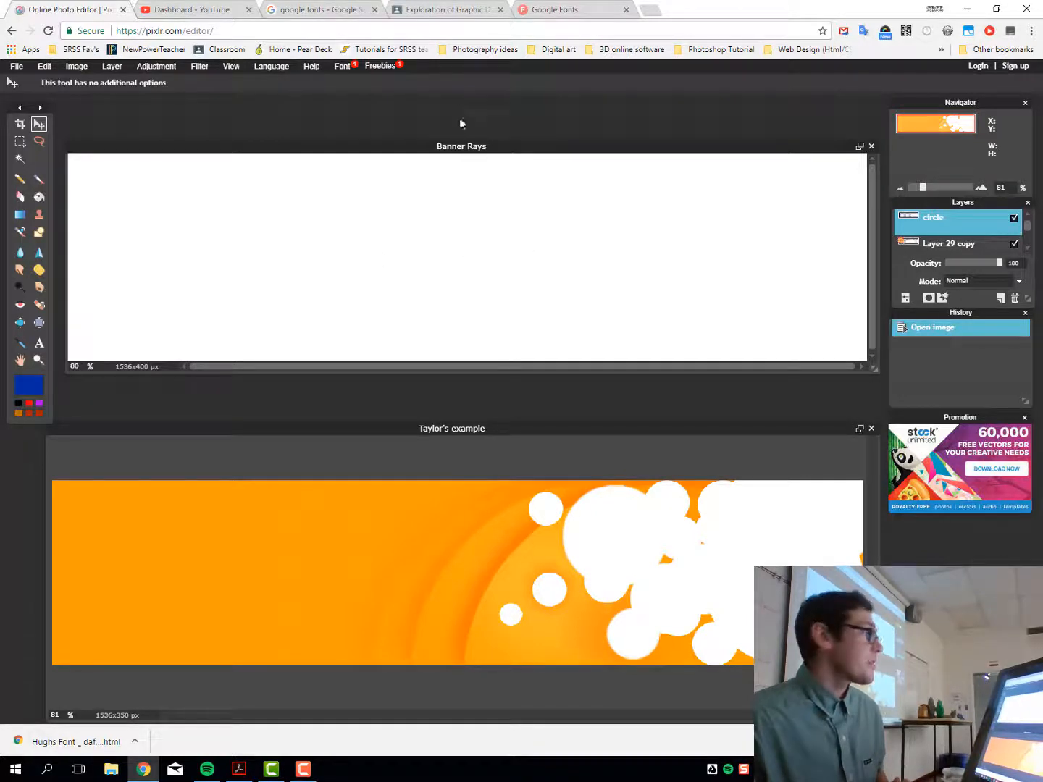
left_click(449, 147)
left_click_drag(496, 146, 490, 154)
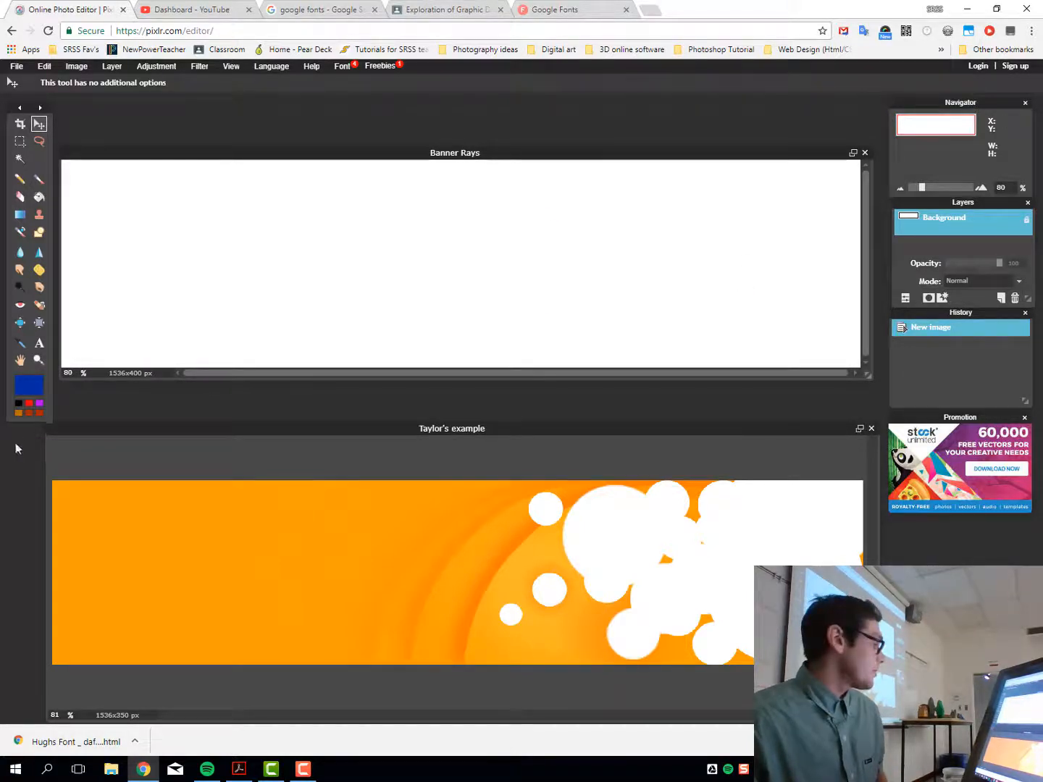
- Fill the Banner Rays background with the orange sampled from the example banner's background, using the Paint bucket tool
left_click(29, 387)
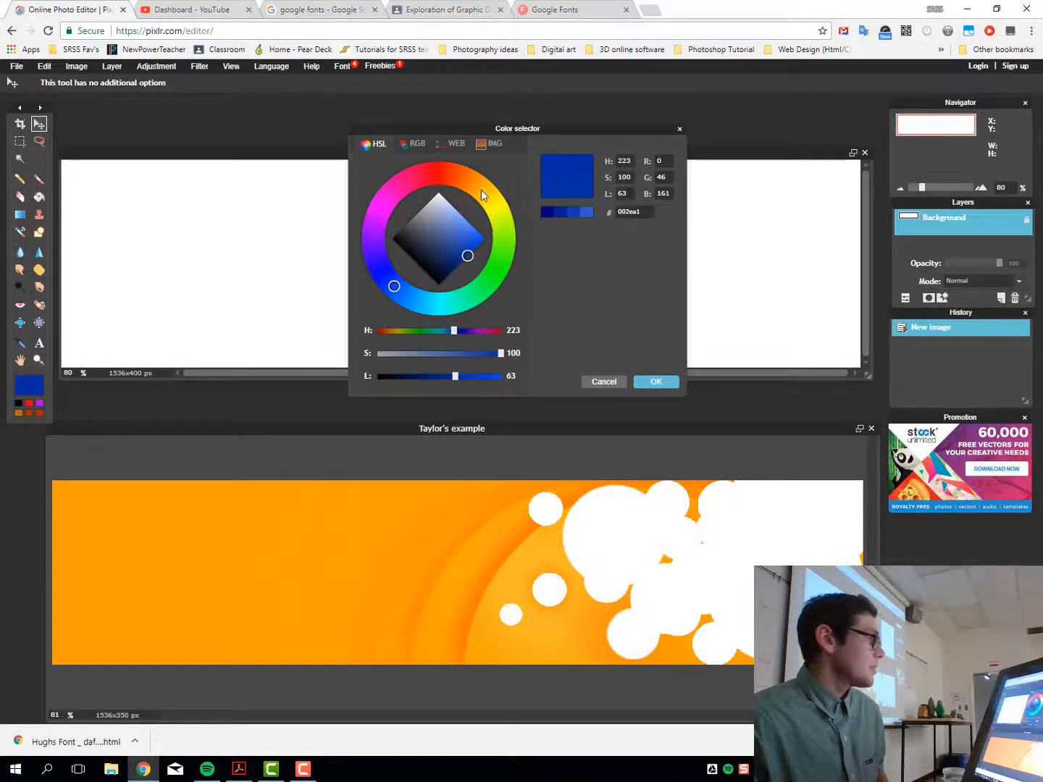
mouse_move(472, 184)
left_mouse_down()
mouse_move(494, 217)
mouse_move(480, 193)
left_mouse_up()
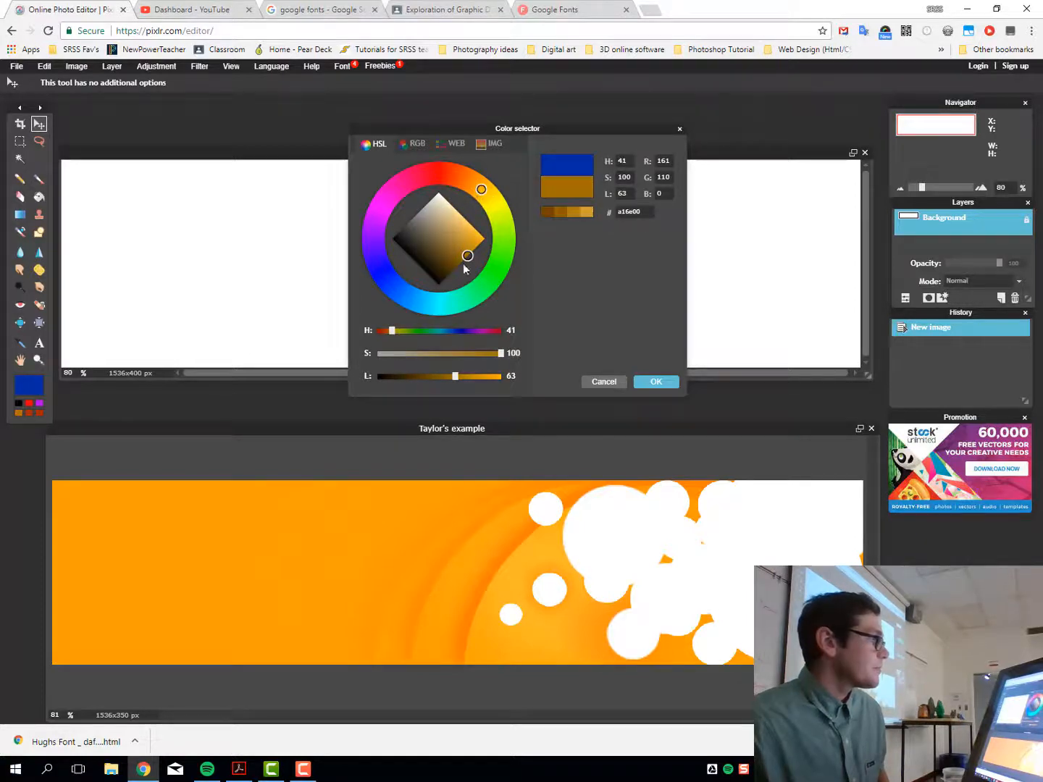
left_click_drag(466, 255, 472, 234)
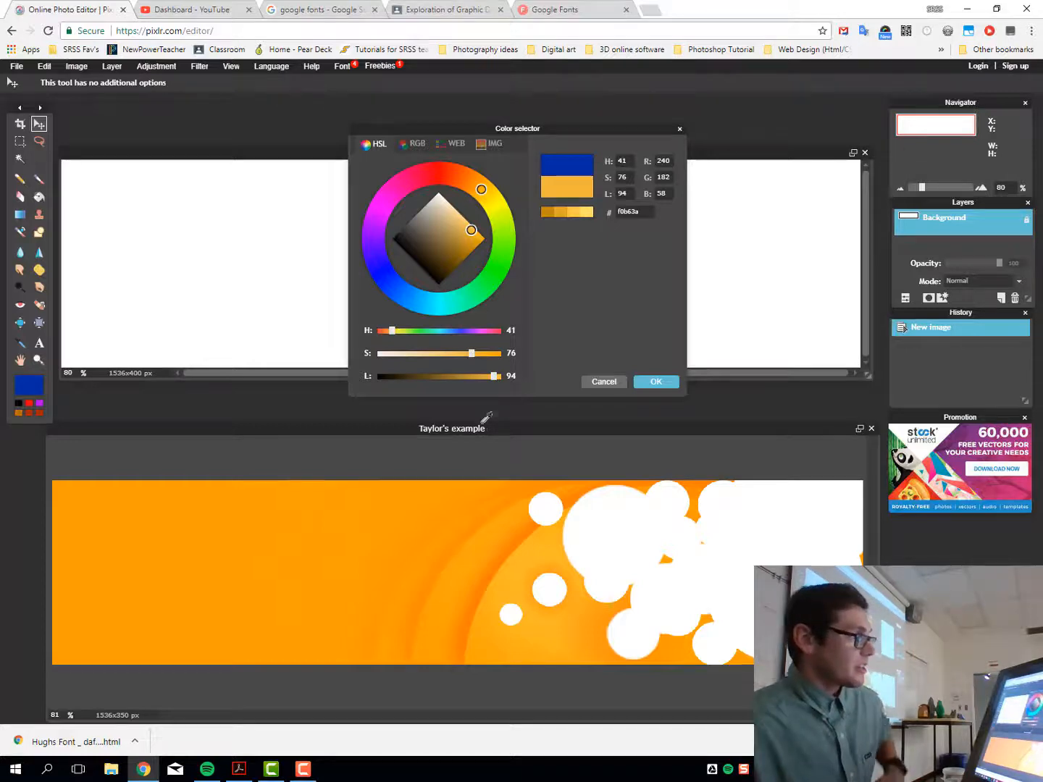
left_click(371, 538)
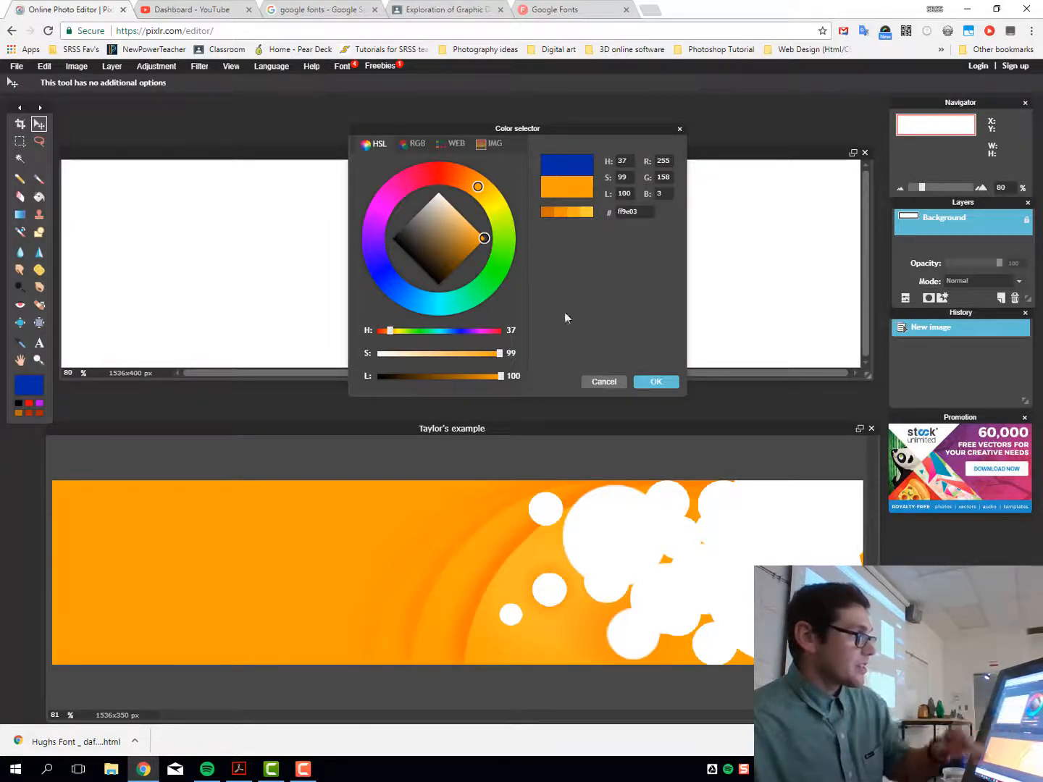
left_click(655, 382)
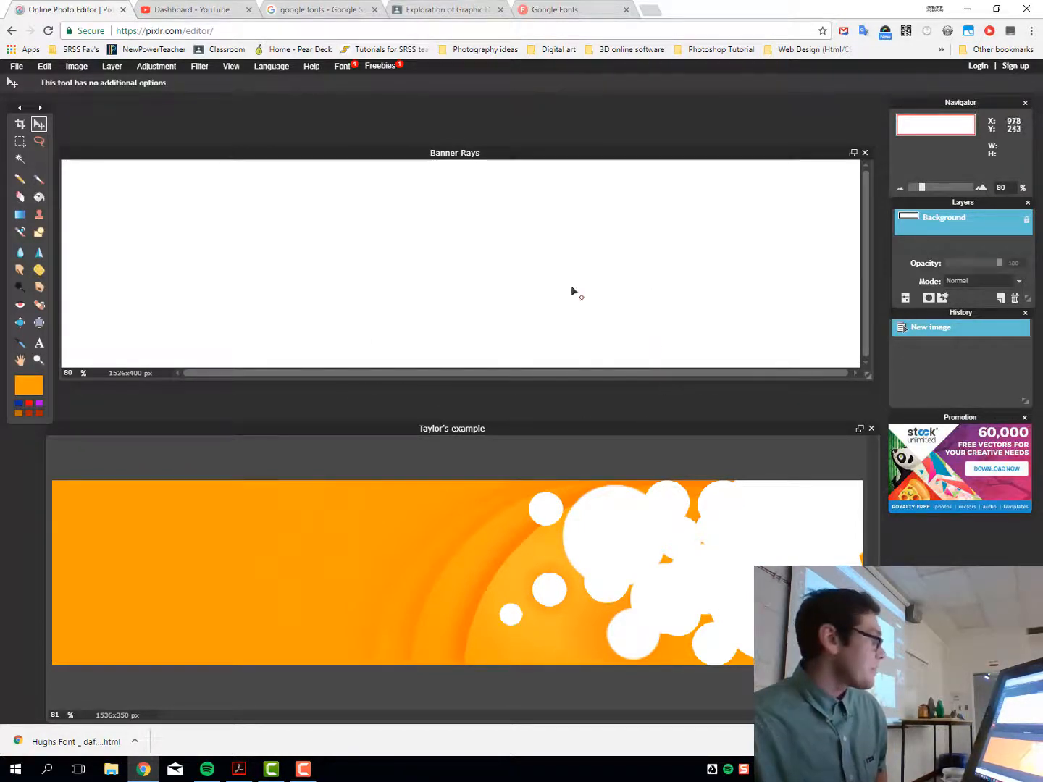
left_click(39, 198)
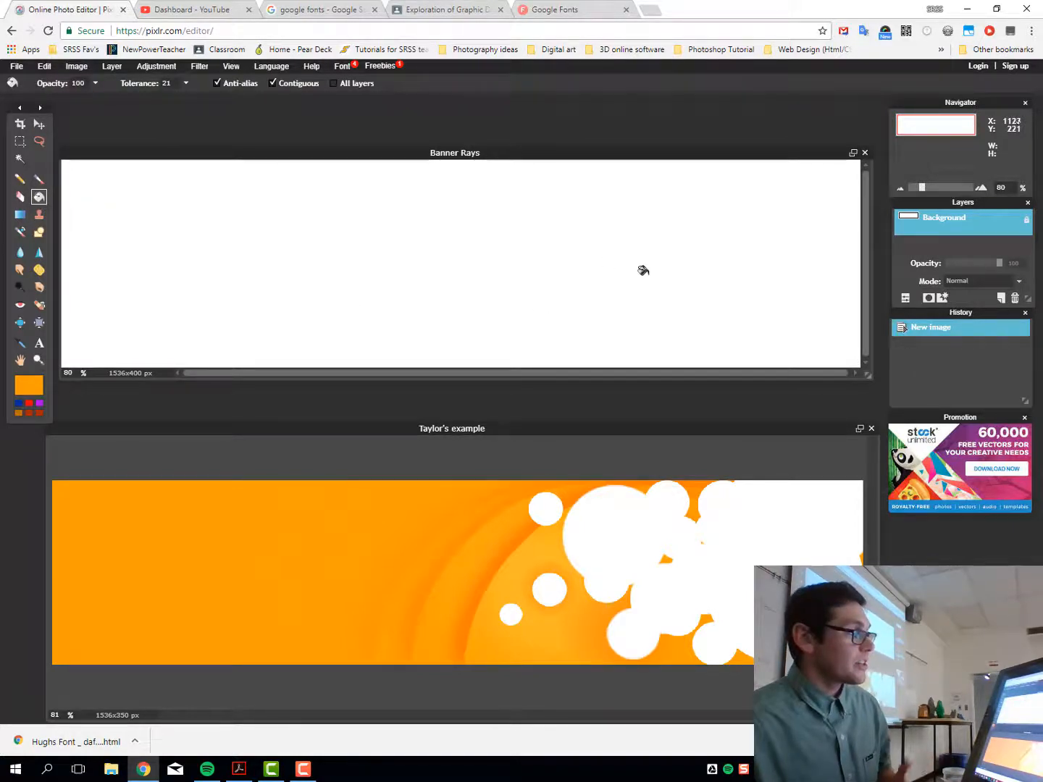
left_click(573, 260)
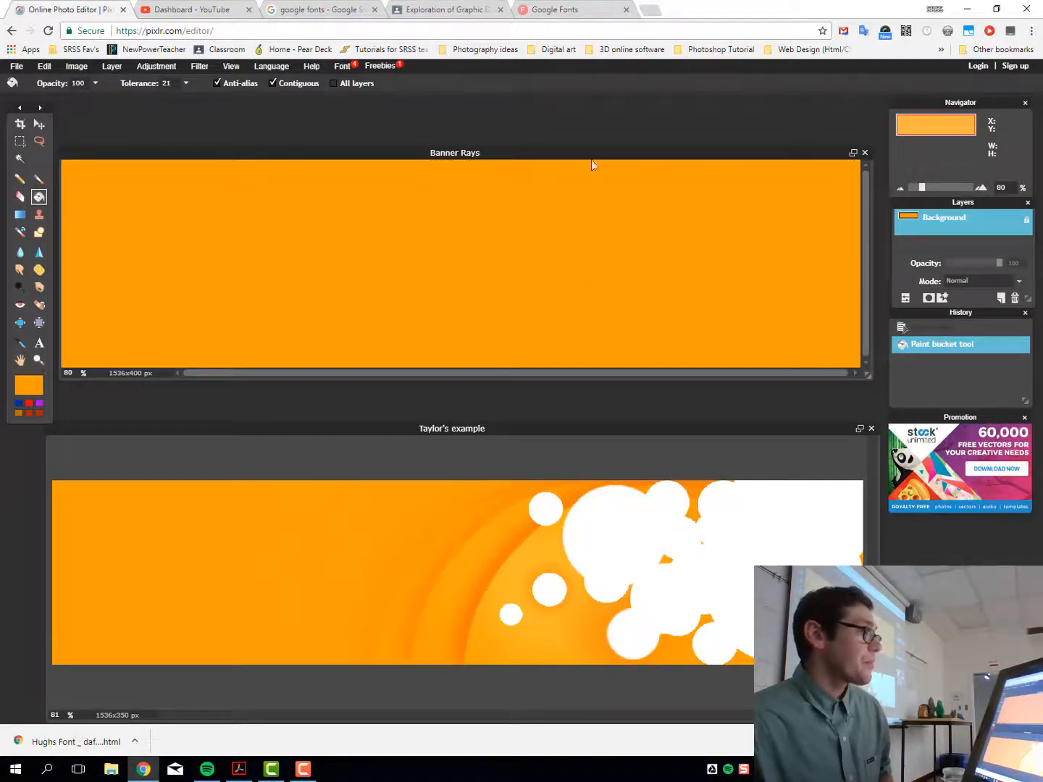
- Add a new layer above the Background and rename it "circle"
left_click(1000, 298)
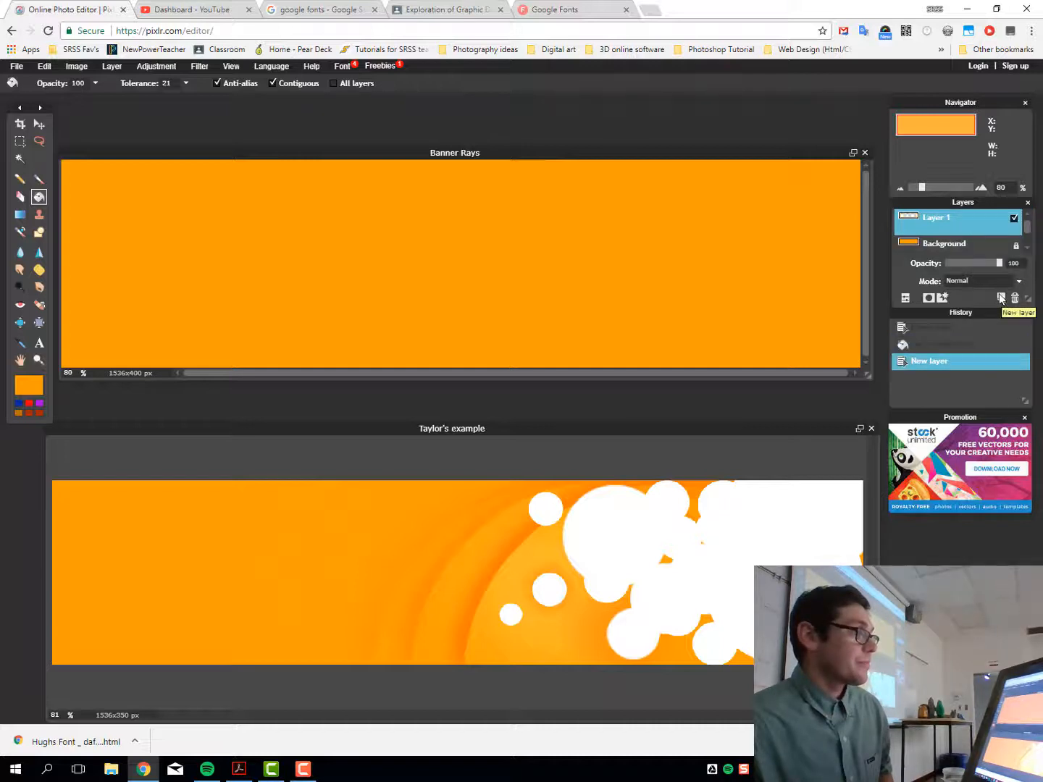
double_click(938, 219)
key("BackSpace")
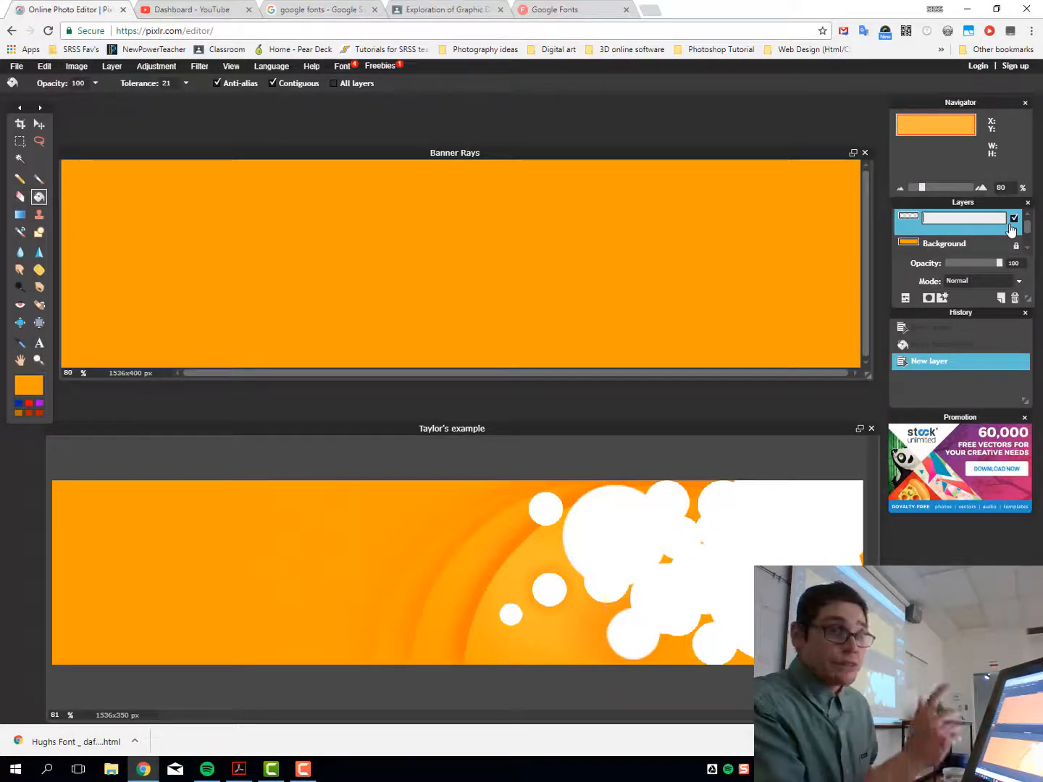
type("circle")
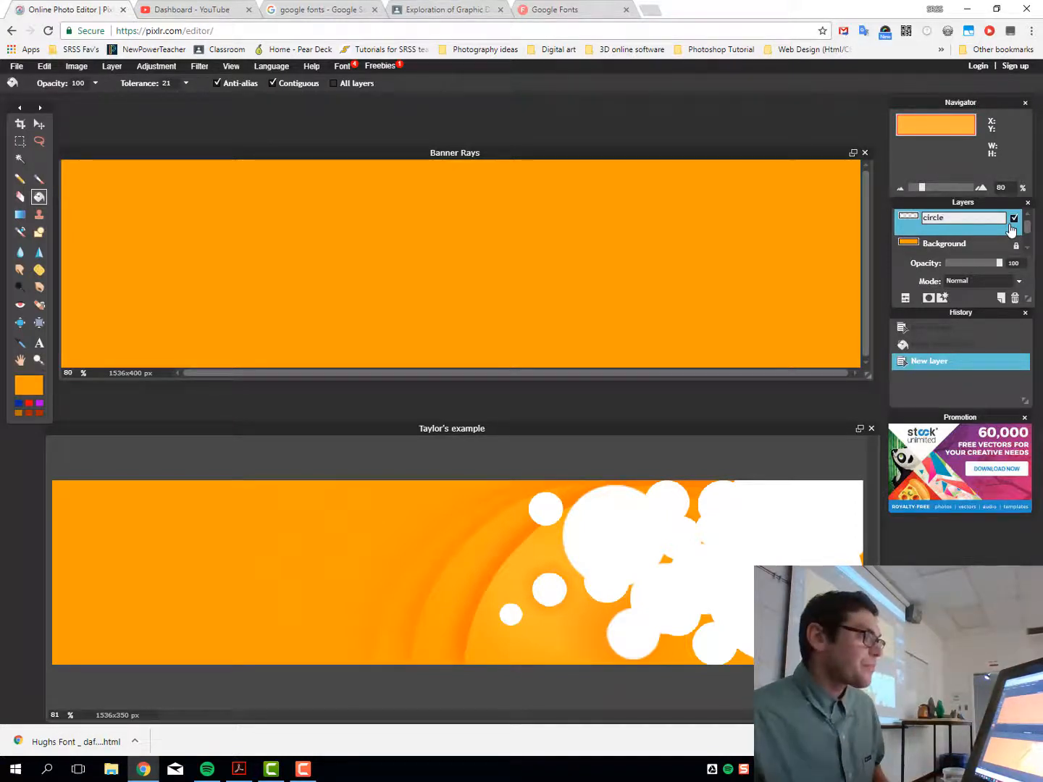
left_click(972, 231)
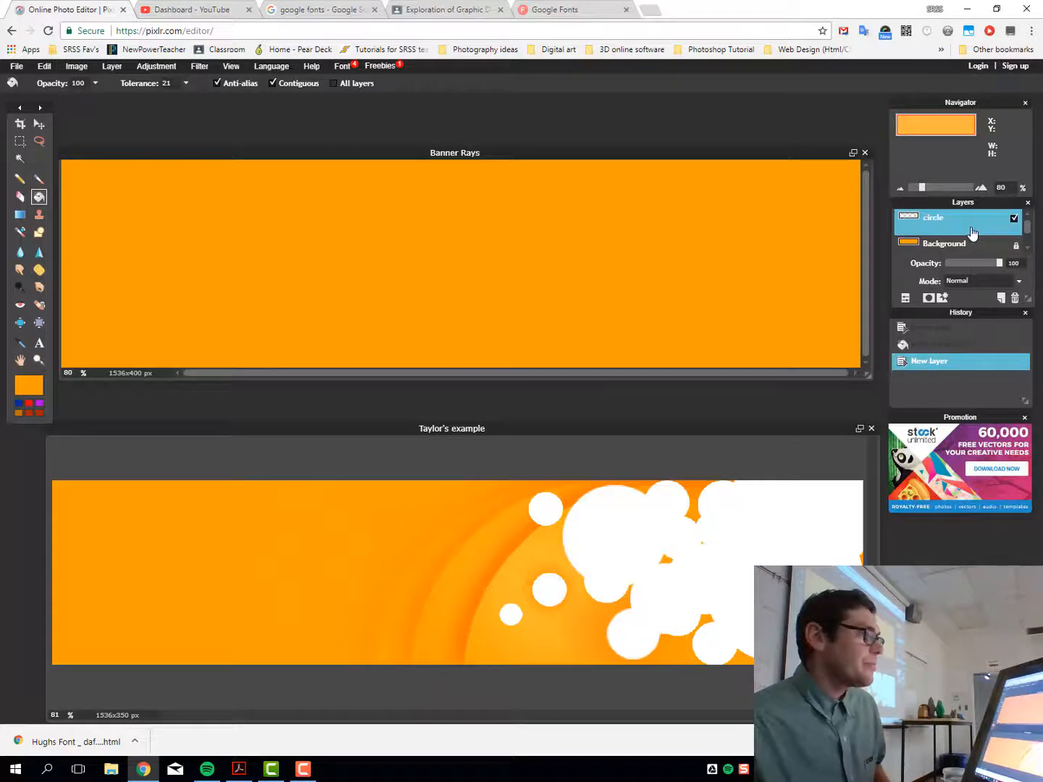
- Make a nearly circular Elliptical Marquee selection of about 337 by 333 pixels, right of centre, reaching toward the banner's lower edge
left_click(21, 144)
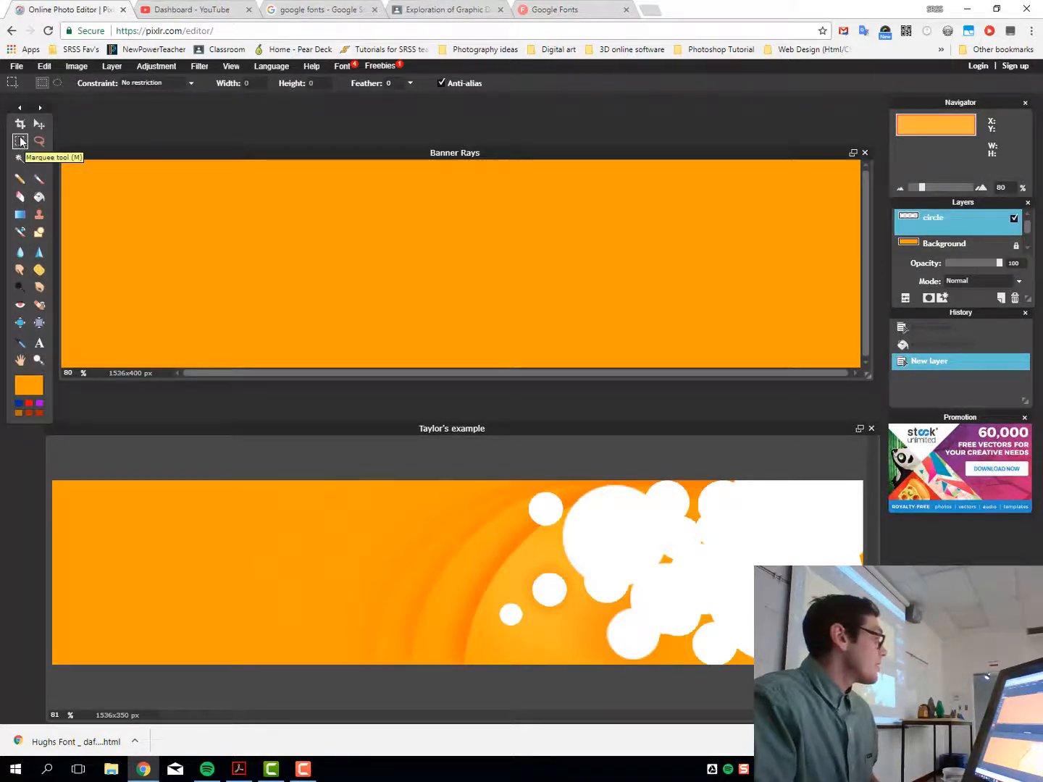
key("super+plus")
key("super+plus")
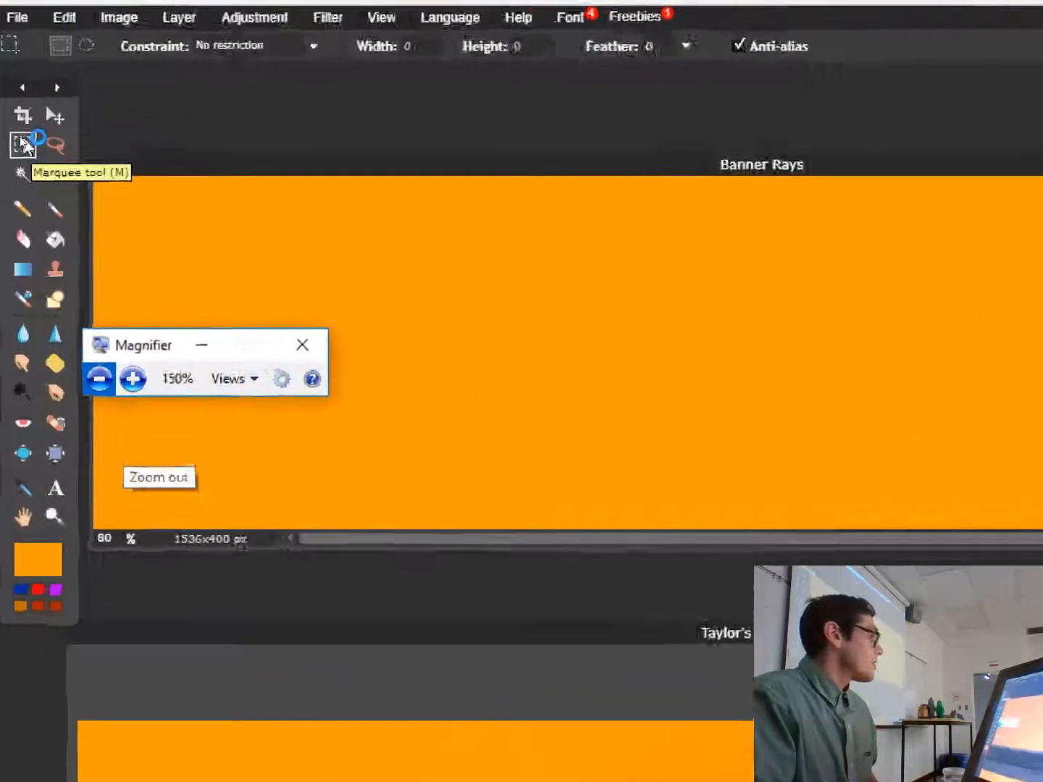
key("super+plus")
key("super+plus")
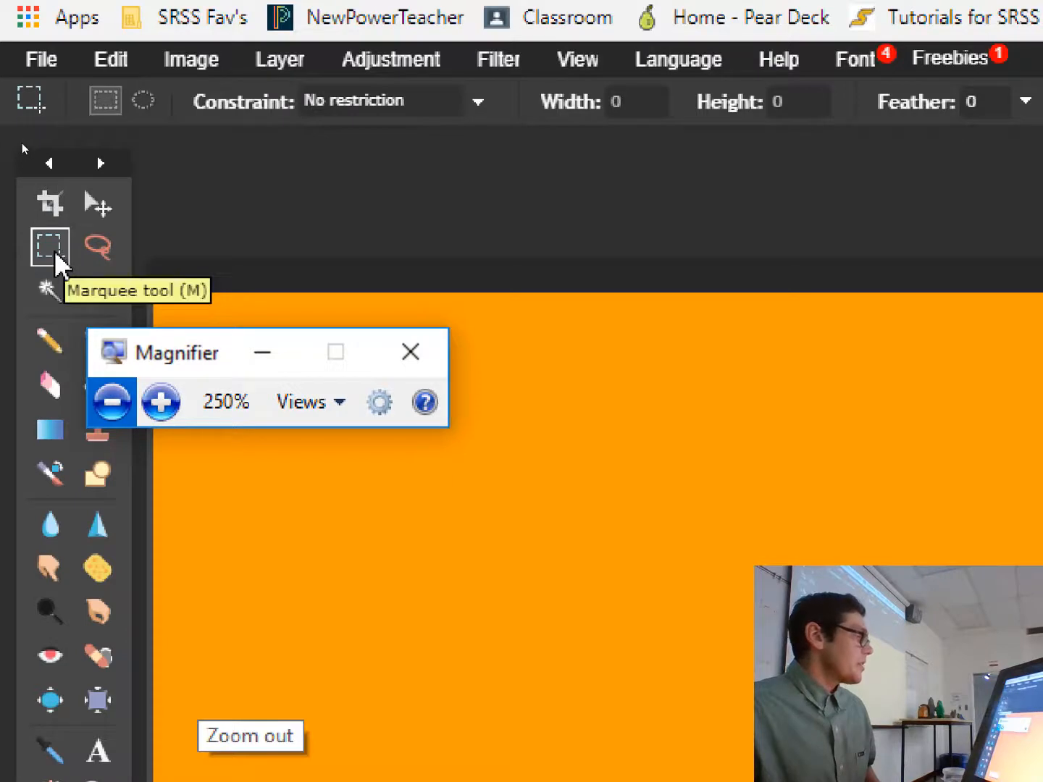
left_click(144, 102)
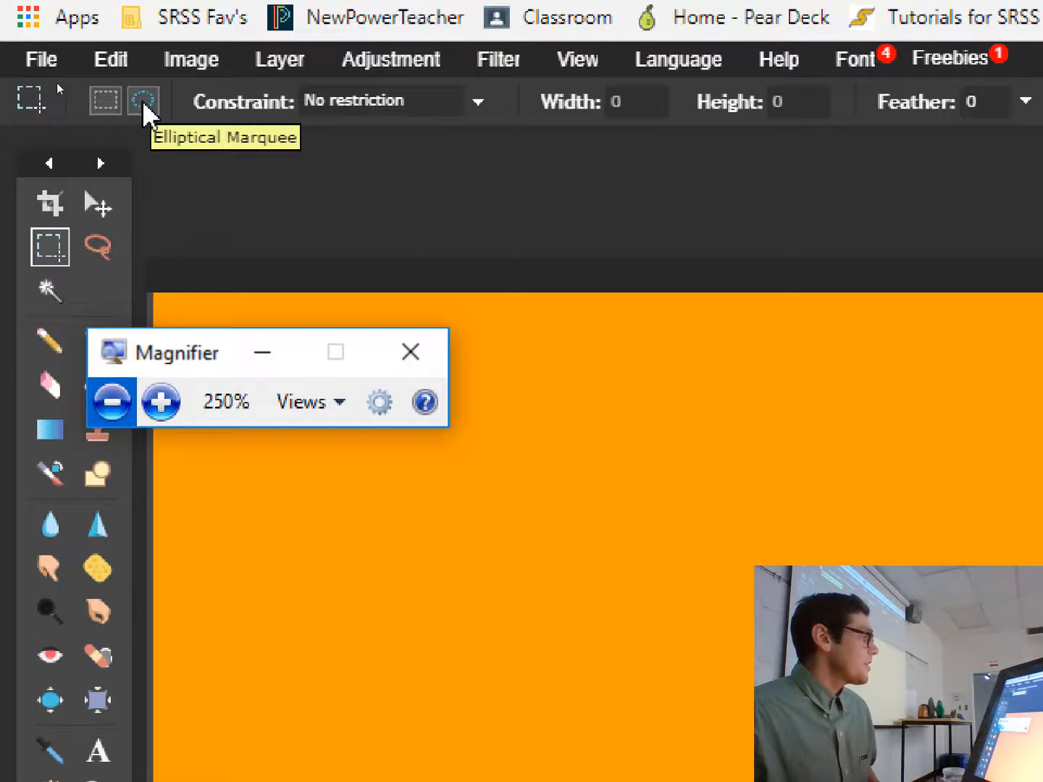
left_click(143, 103)
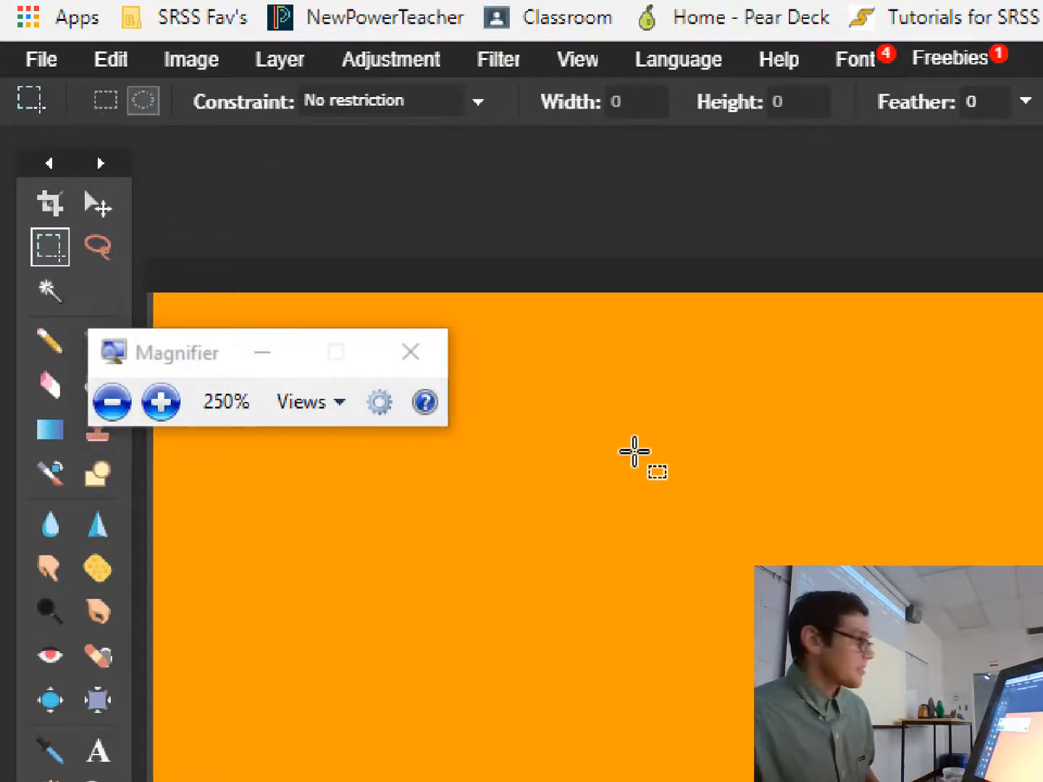
left_click(418, 362)
left_click(237, 265)
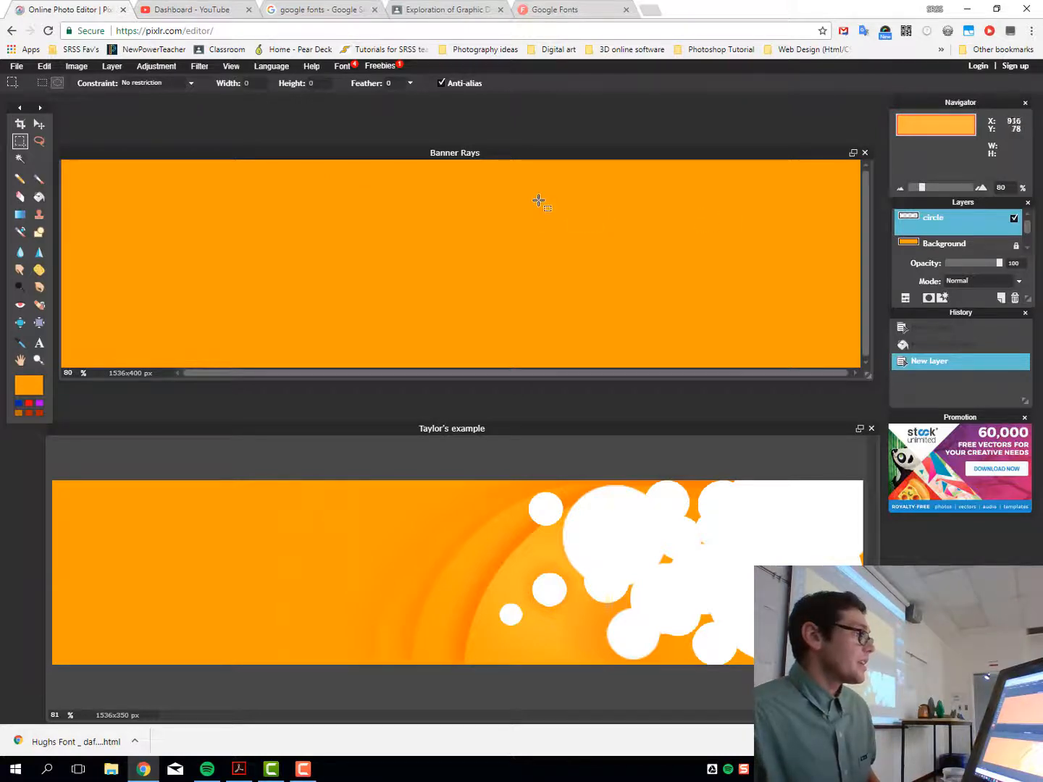
left_click_drag(517, 196, 693, 430)
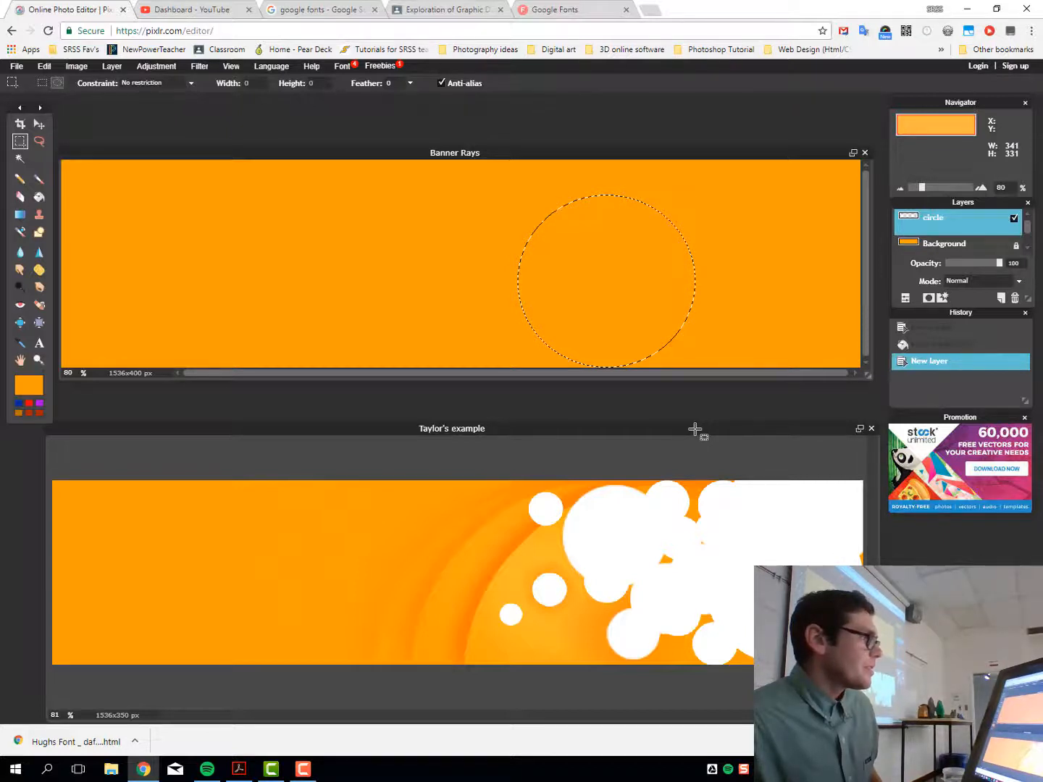
left_click_drag(695, 430, 692, 432)
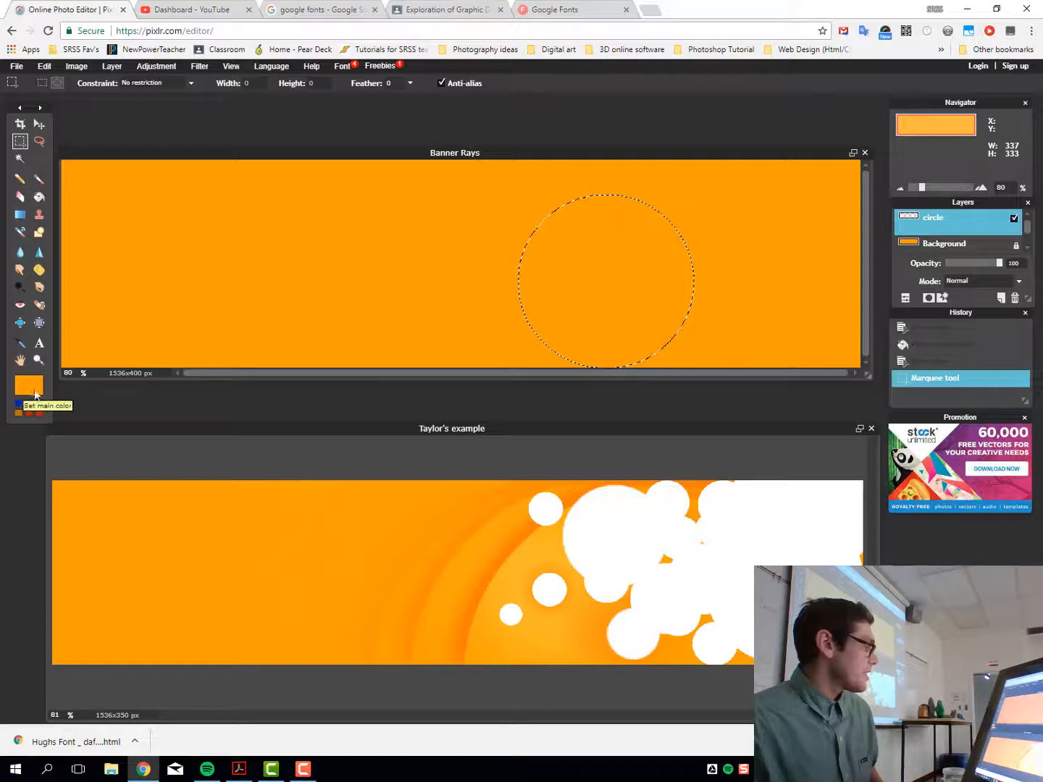
- Fill the circular selection on the circle layer with white (ffffff) using the Paint bucket tool, and deselect everything
left_click(35, 391)
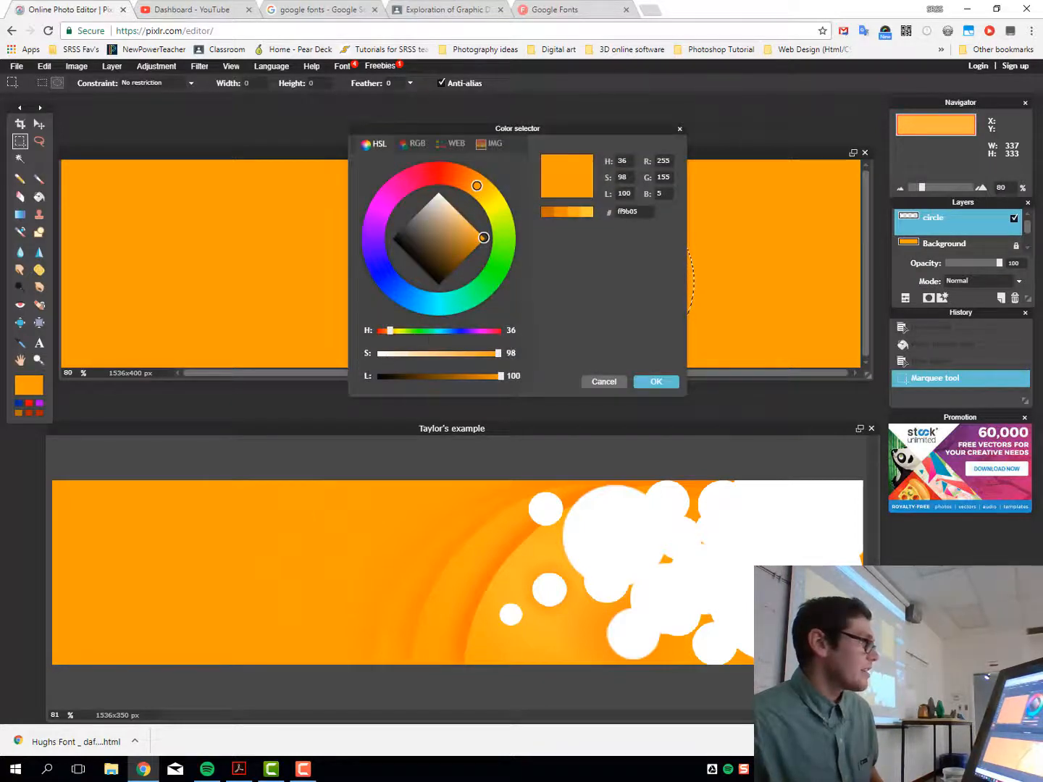
left_click_drag(478, 241, 438, 192)
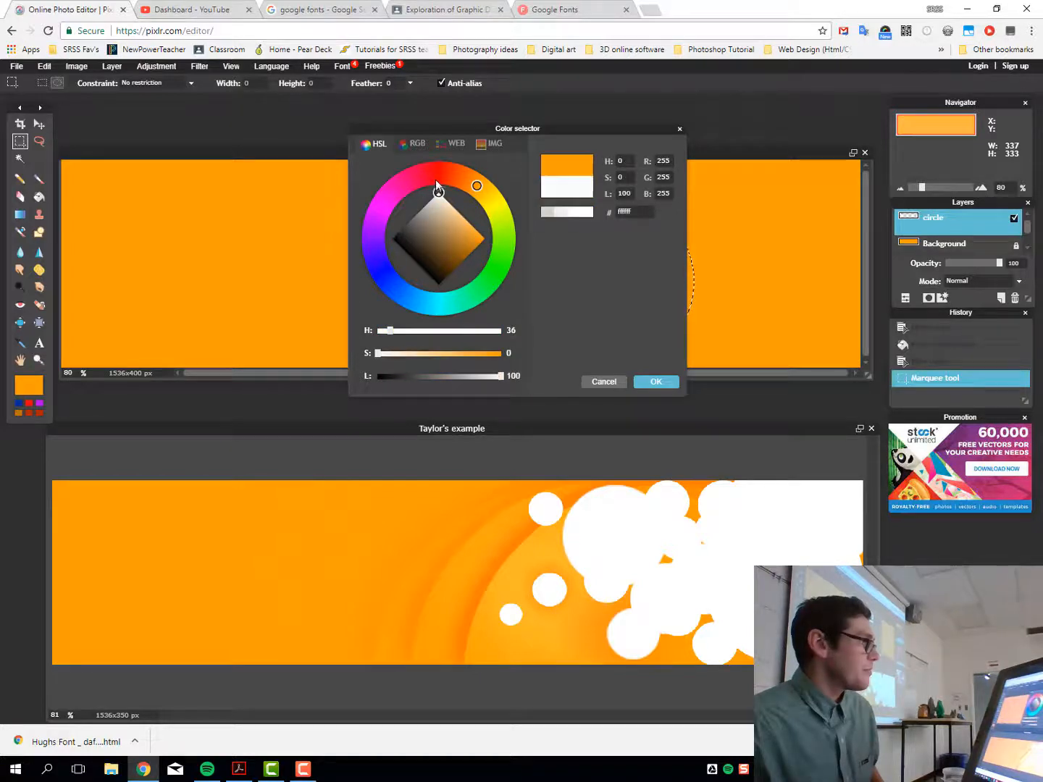
left_click(656, 382)
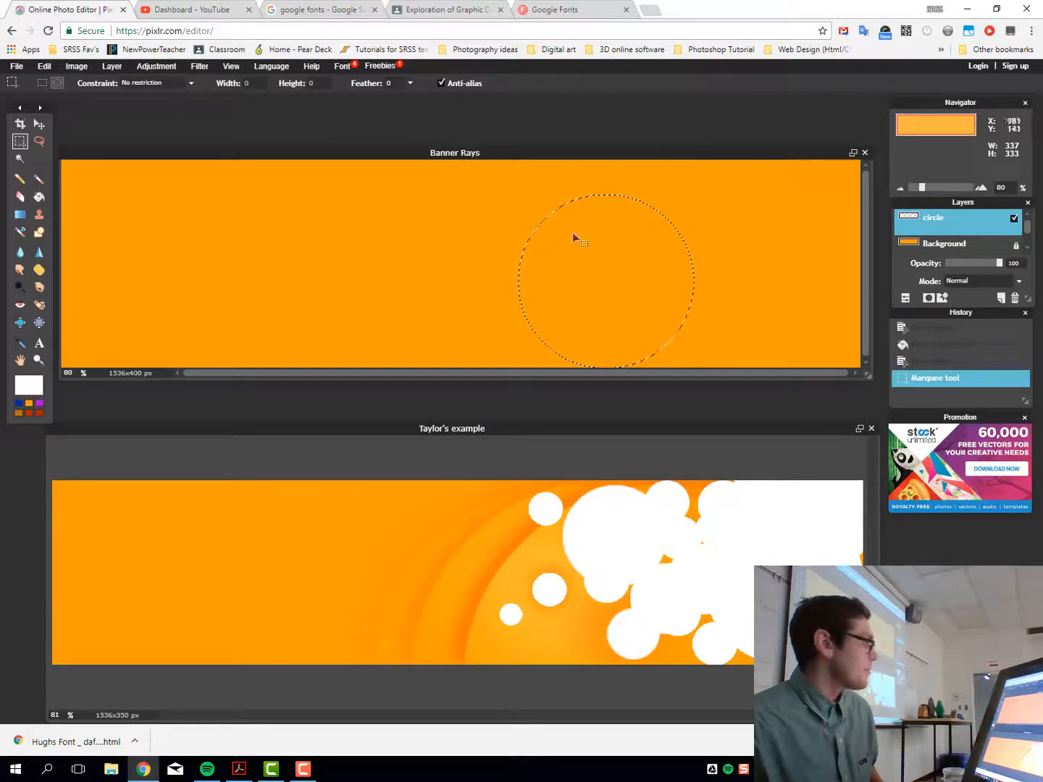
left_click(39, 197)
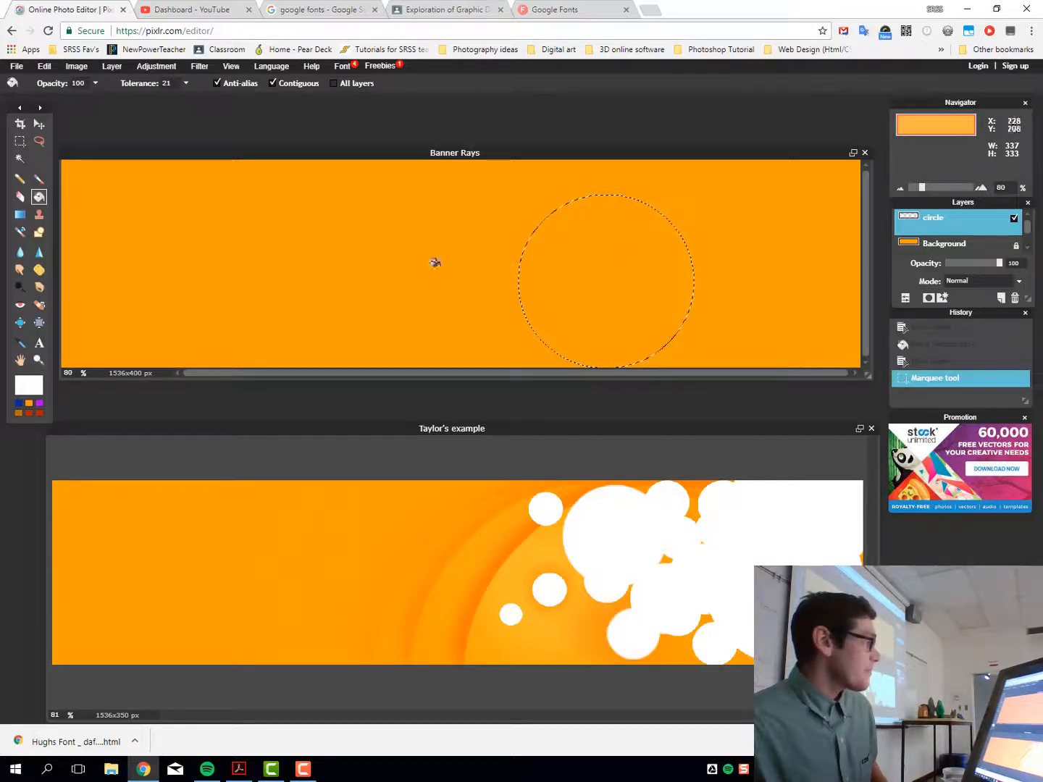
left_click(585, 257)
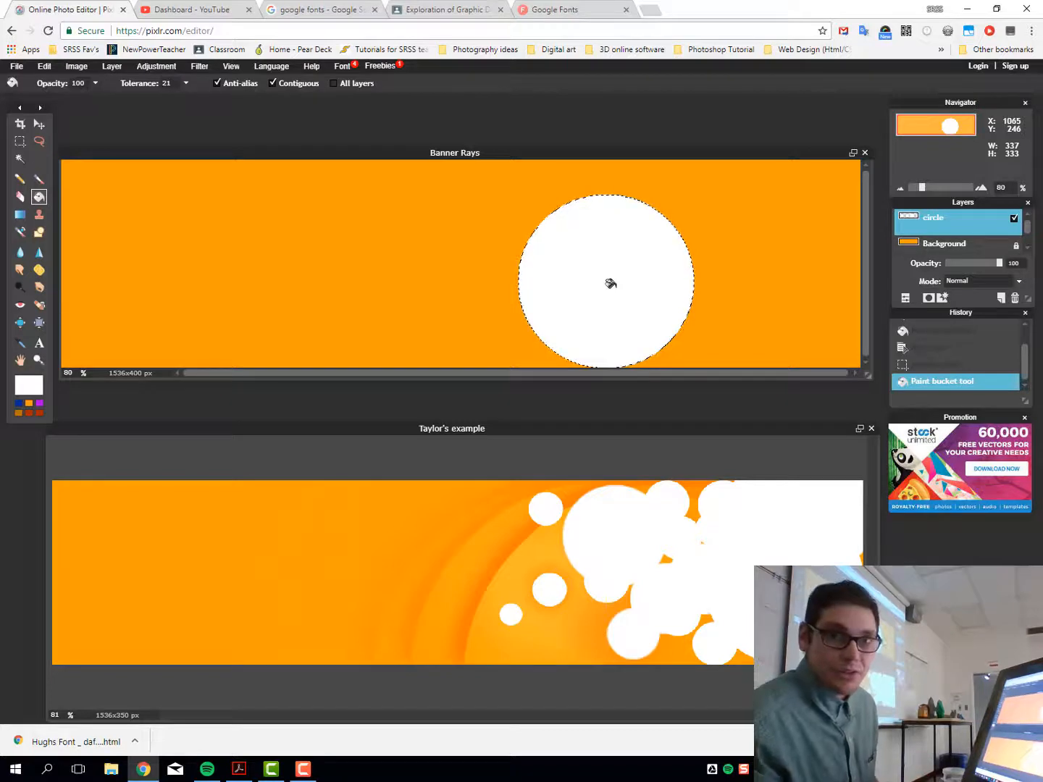
key("alt")
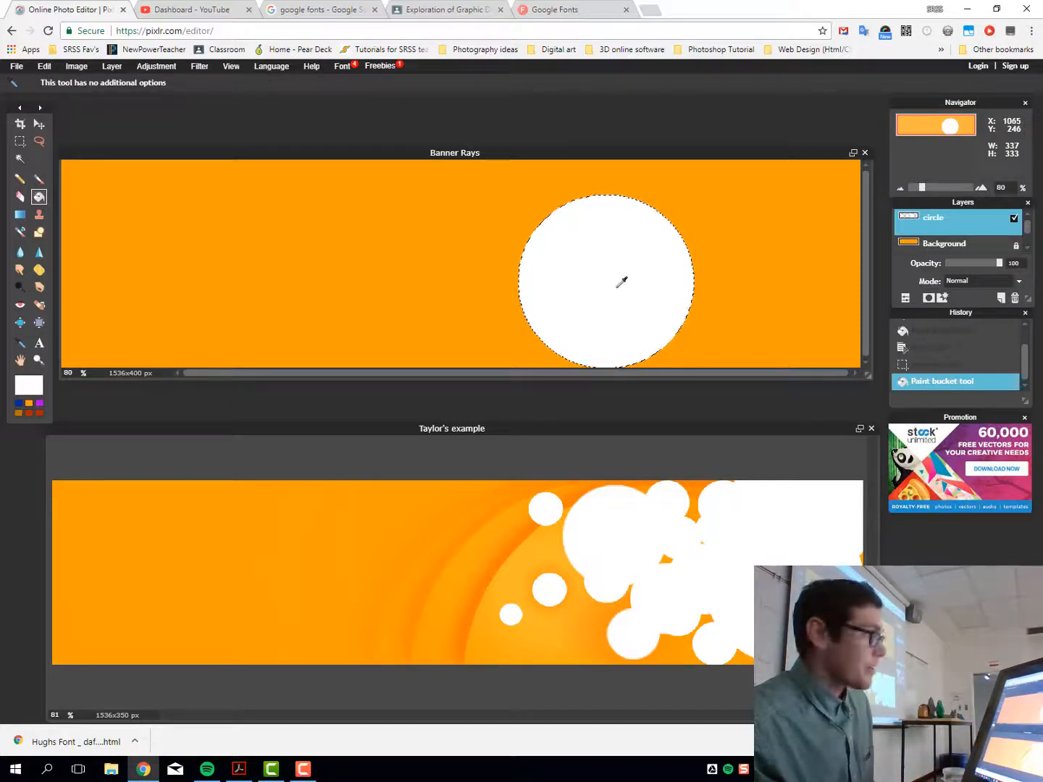
key("ctrl+d")
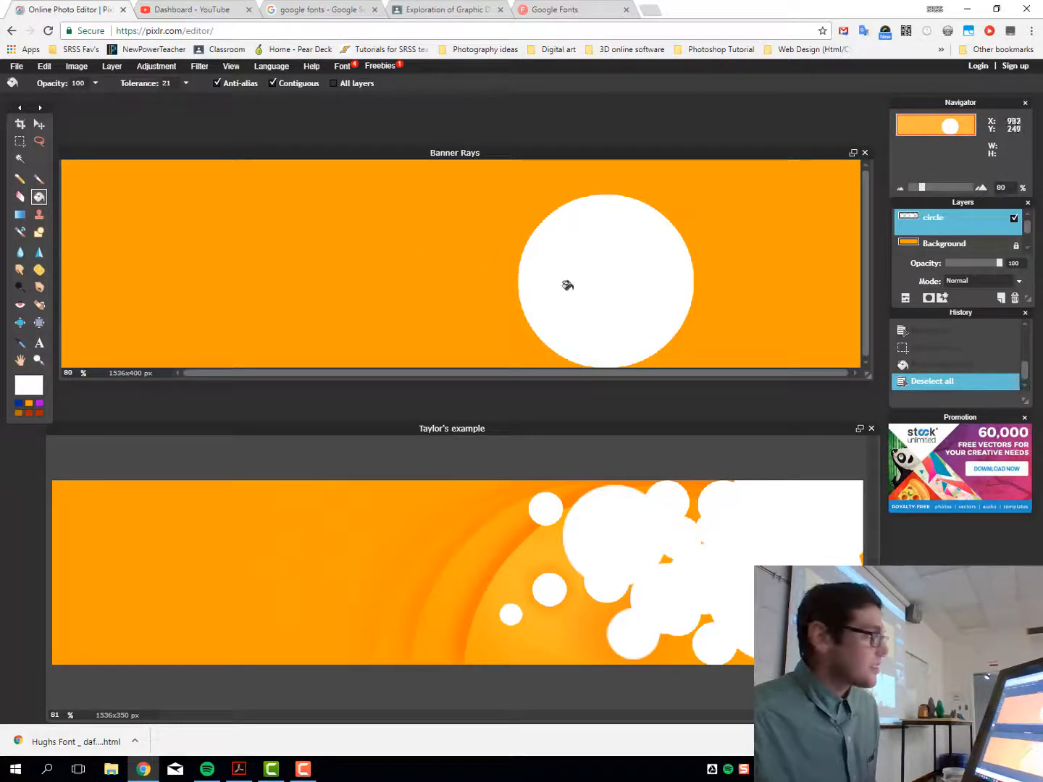
left_click(44, 66)
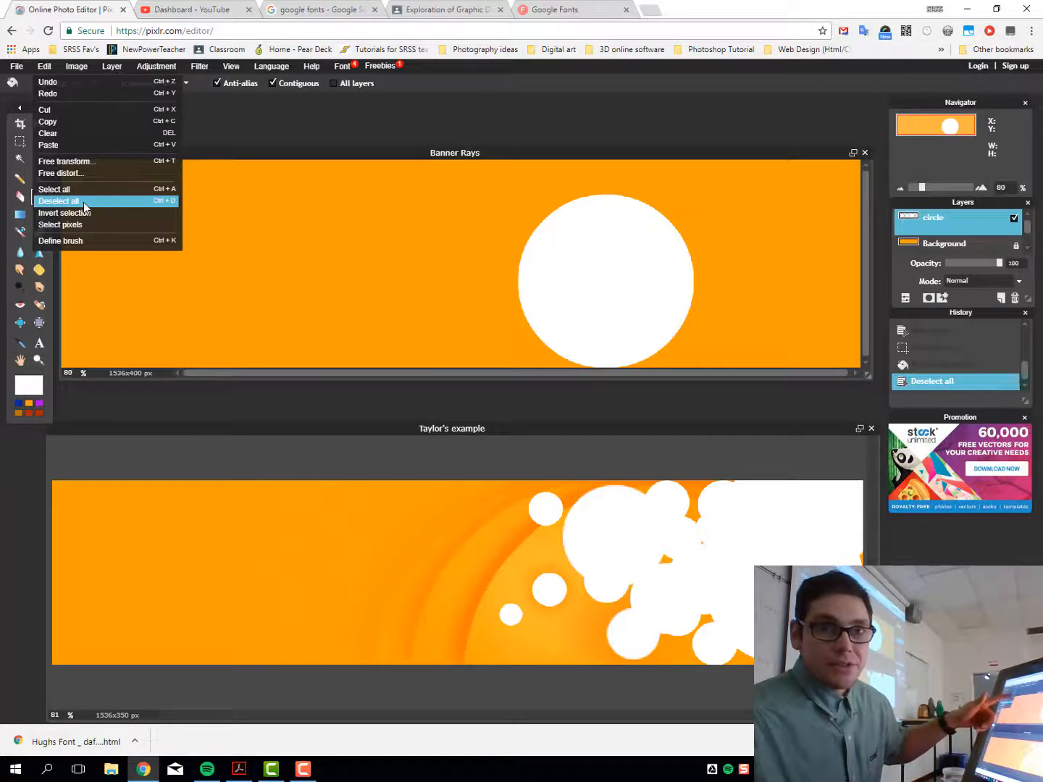
left_click(521, 151)
- Move the white circle slightly to the right with the Move tool, keeping its base at the banner's lower edge
left_click(39, 125)
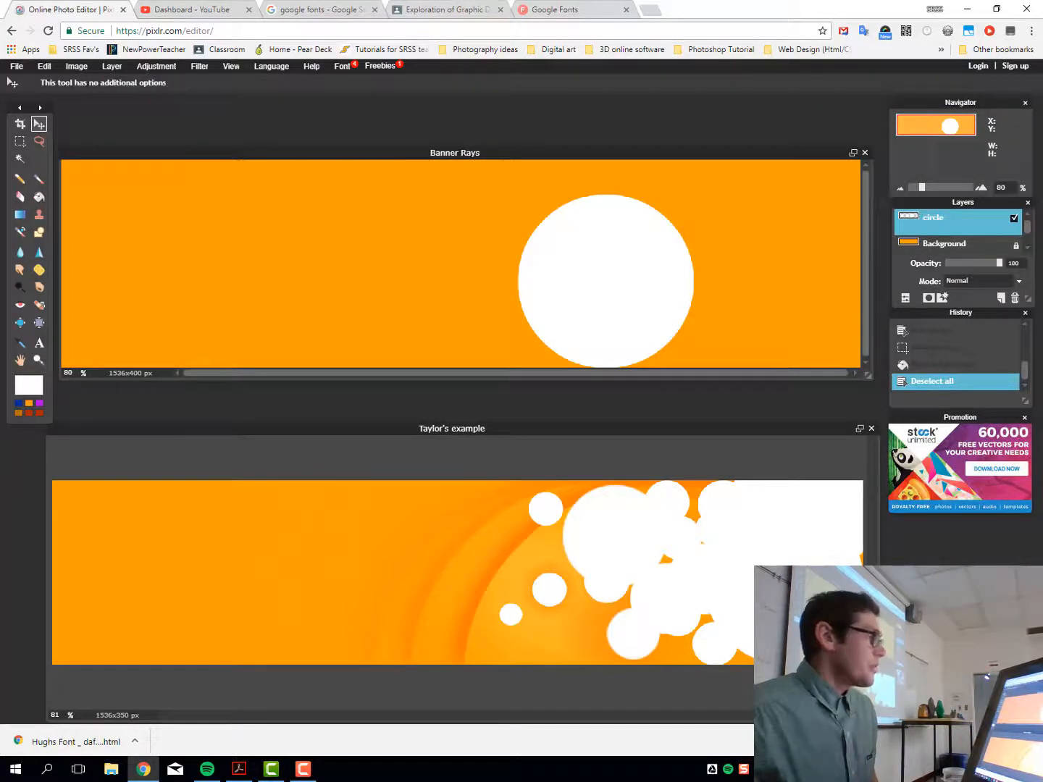
left_click_drag(668, 293, 690, 286)
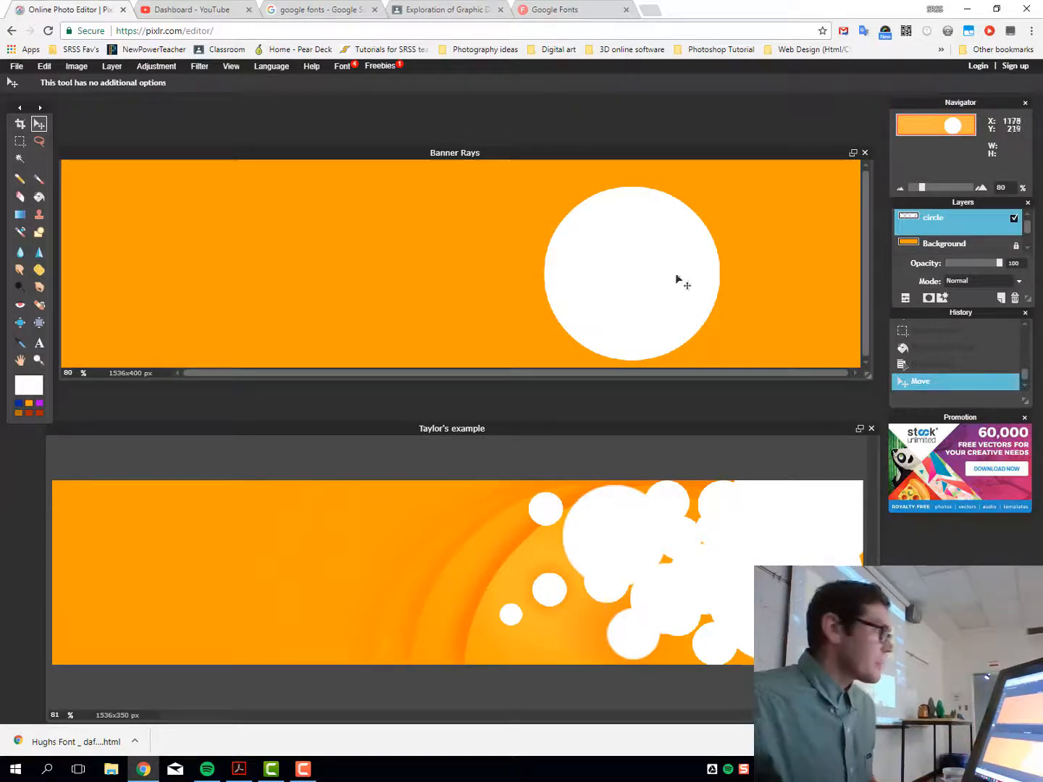
left_click_drag(615, 269, 627, 272)
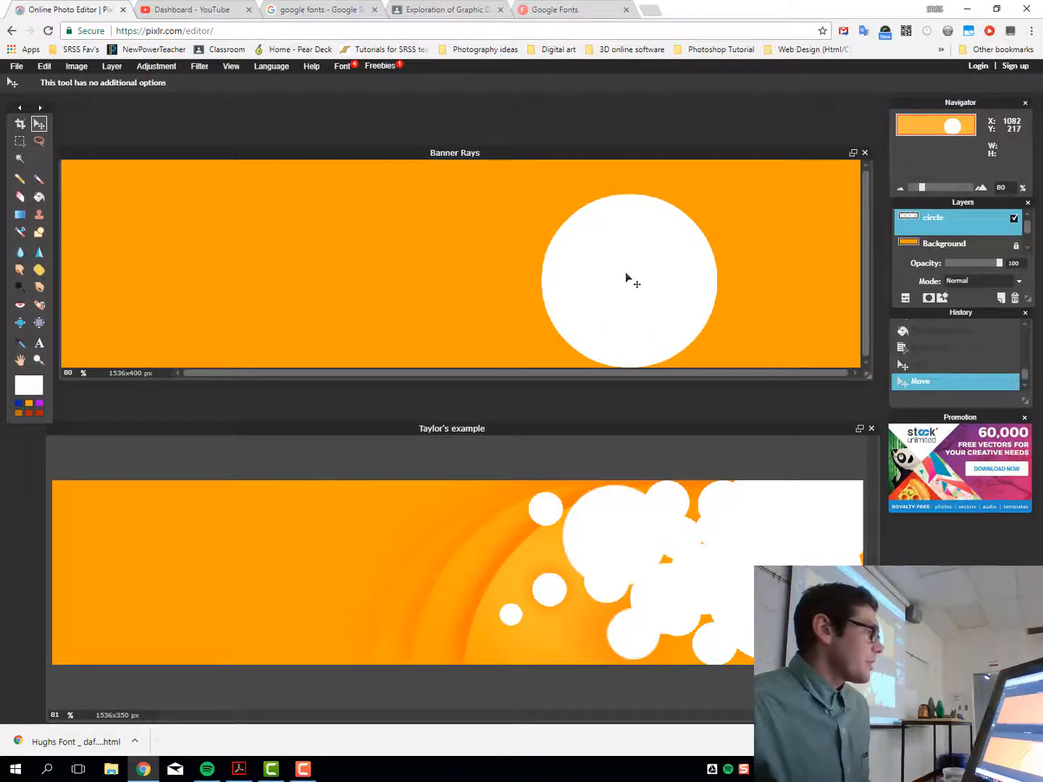
- Free transform the white circle to about twice its size and reposition it so its lower half extends below the banner
left_click(44, 65)
left_click(69, 164)
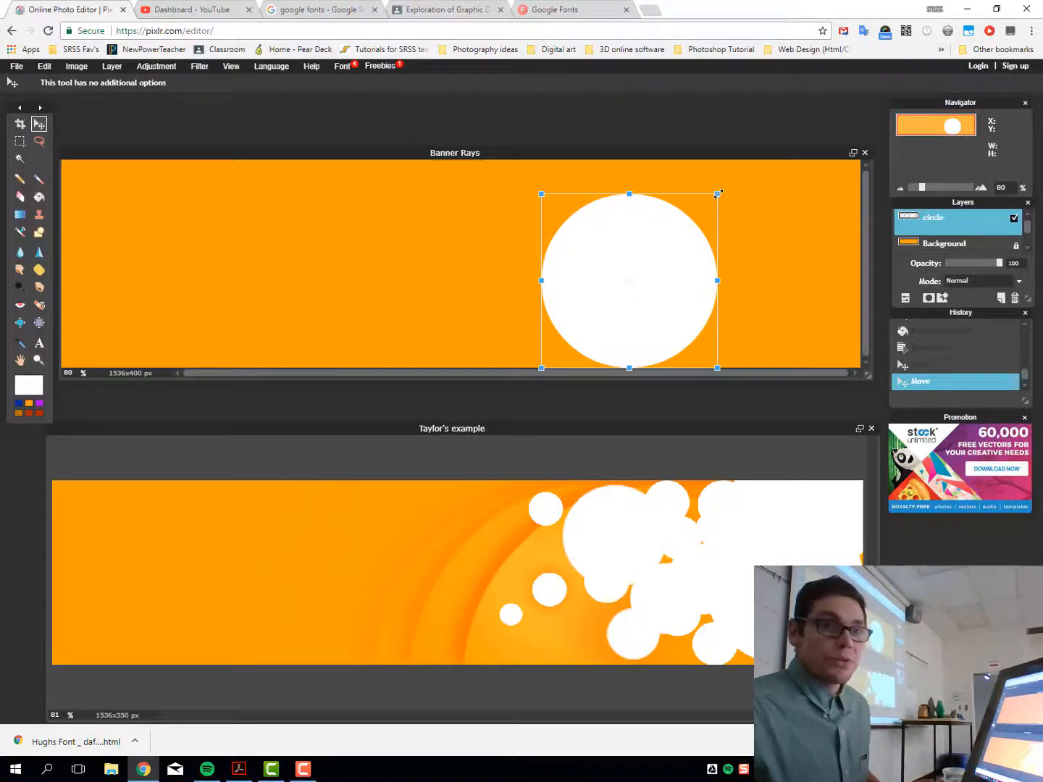
left_click_drag(718, 194, 804, 110)
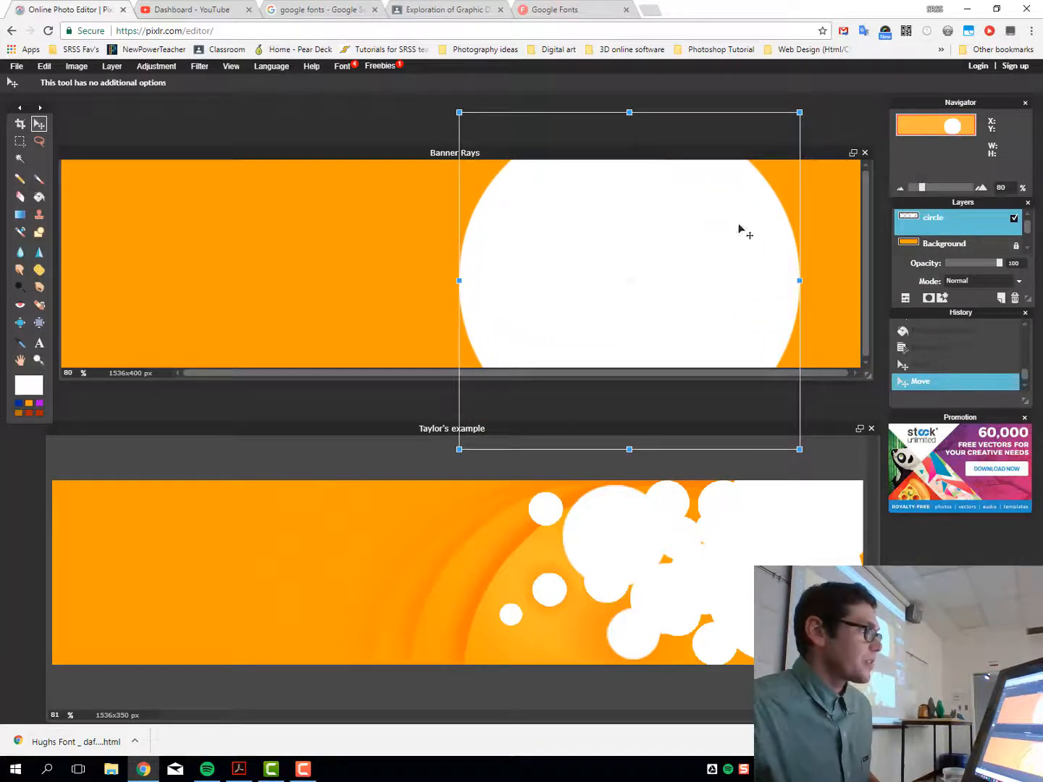
left_click_drag(675, 249, 723, 293)
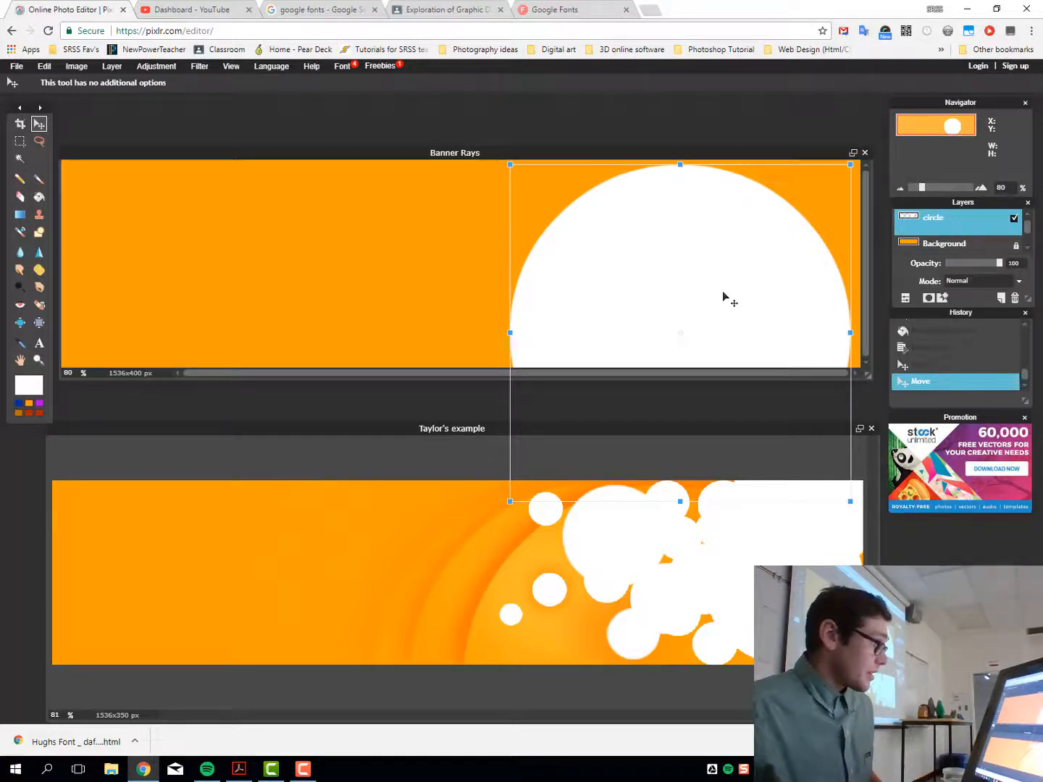
left_click_drag(722, 292, 725, 314)
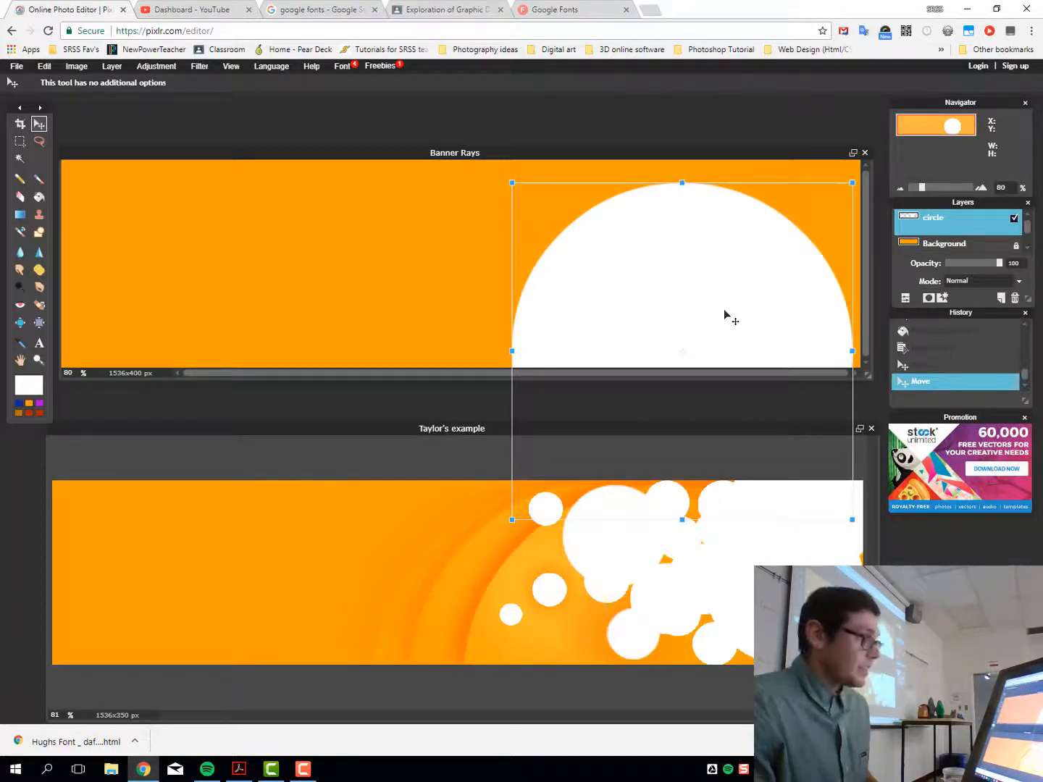
key("Return")
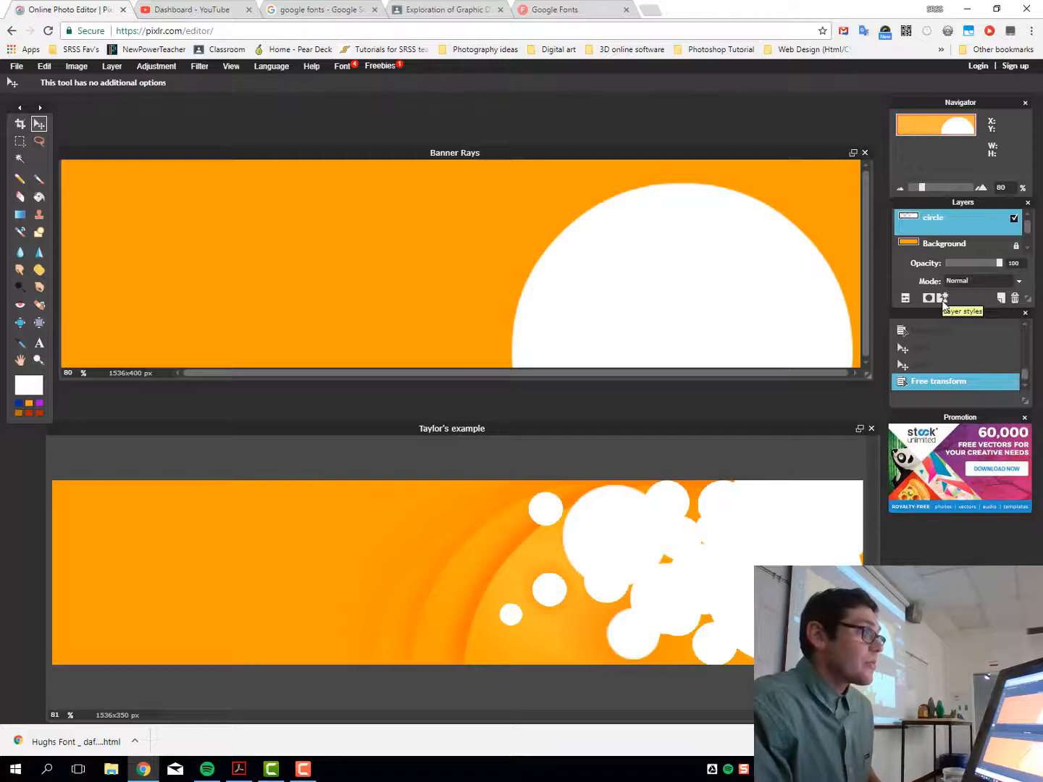
- Add an Outer glow layer style to the circle layer and set its size to 100
key("super+plus")
key("super+plus")
key("super+plus")
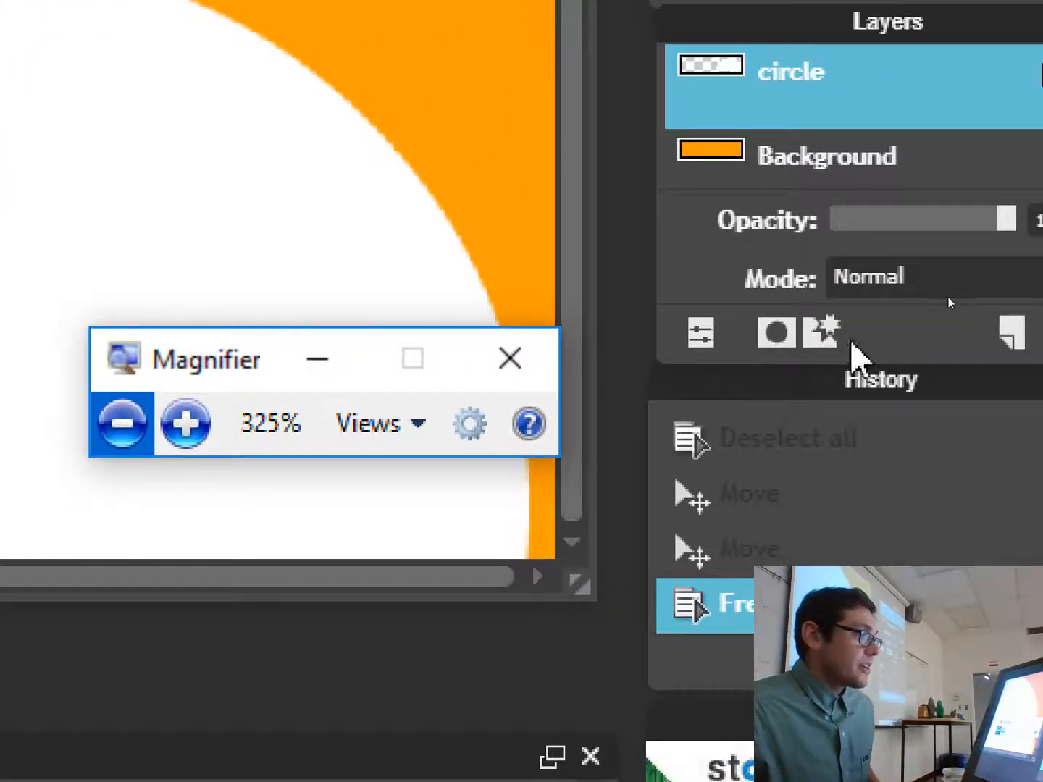
left_click(820, 331)
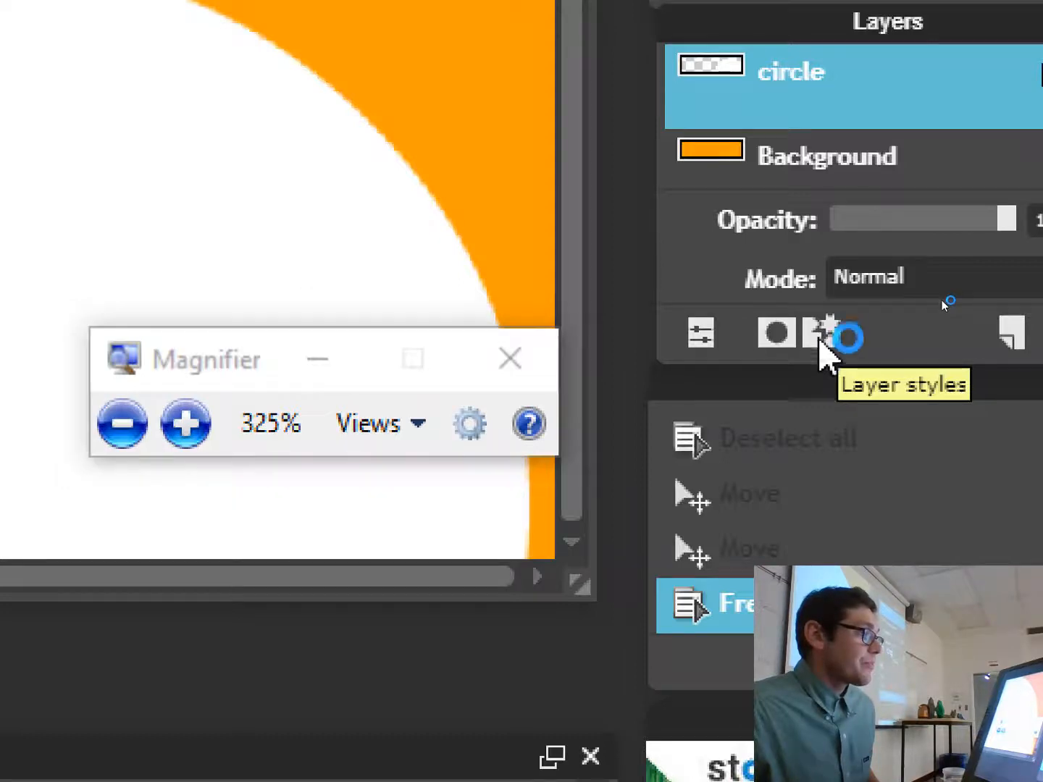
left_click(536, 366)
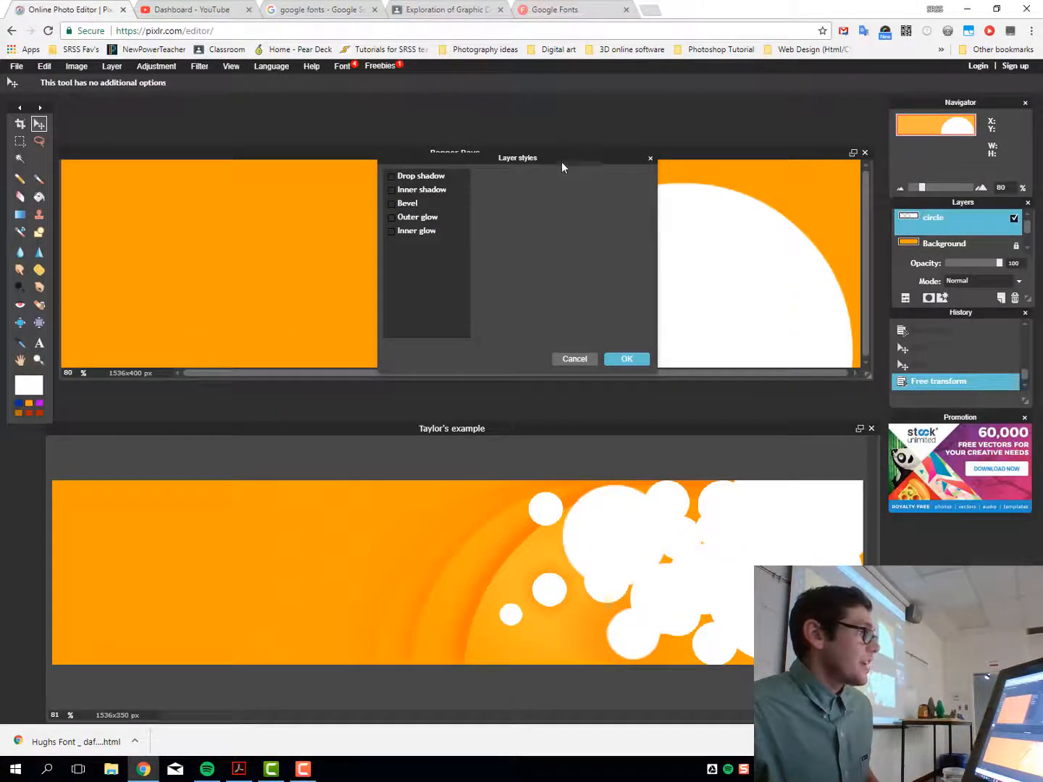
left_click_drag(562, 166, 377, 195)
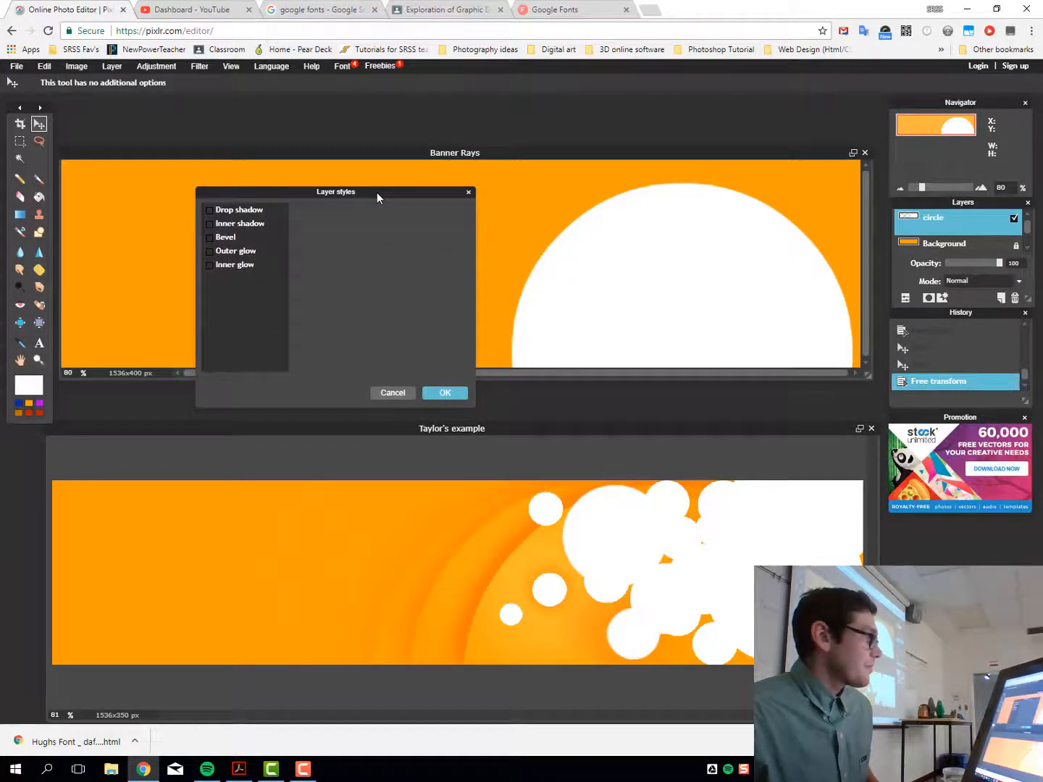
left_click(209, 252)
left_click(243, 252)
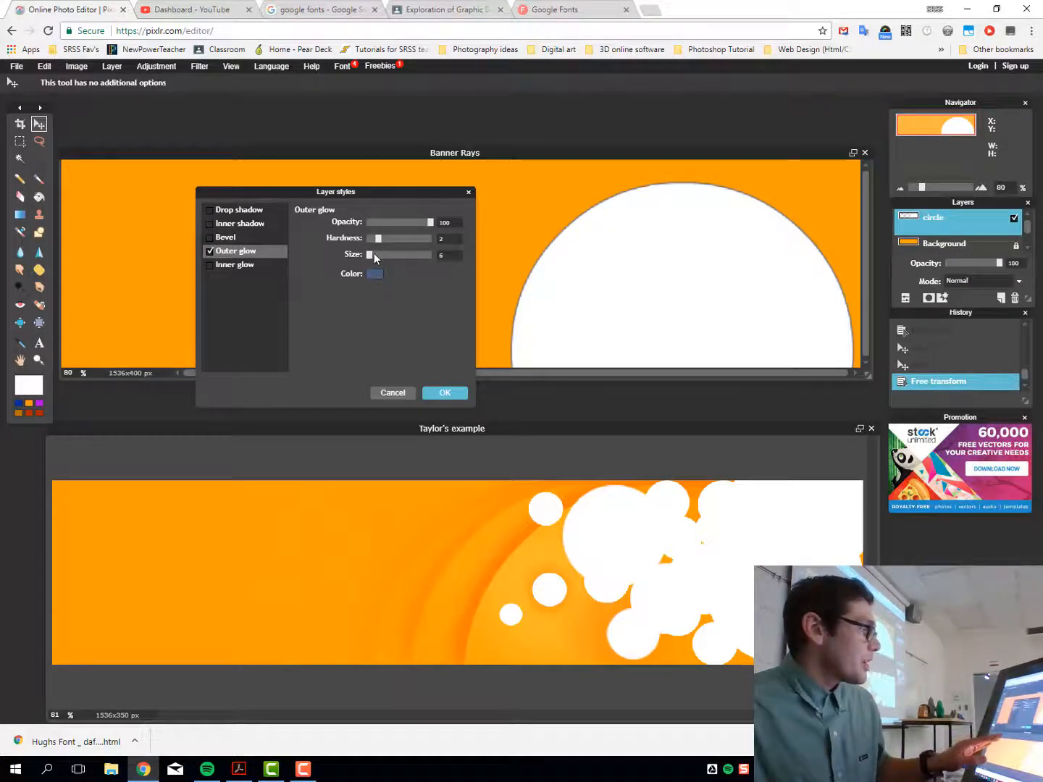
left_click_drag(372, 254, 431, 256)
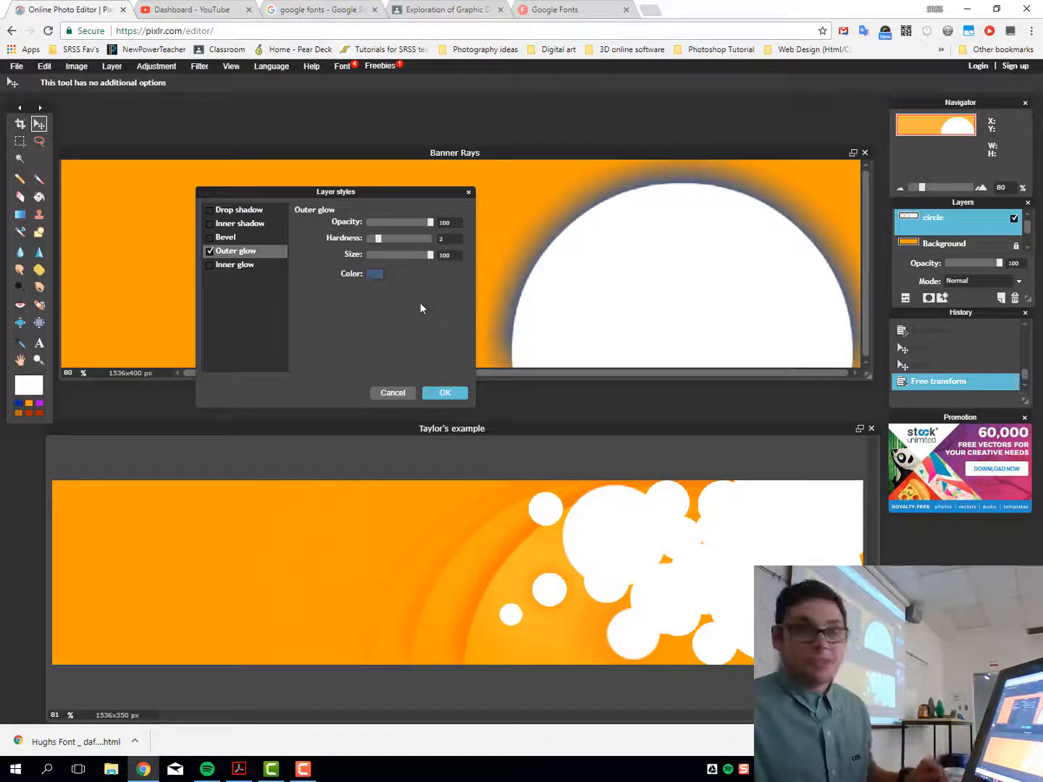
- Sample the glow colour from the example's arc shadow, darken it to orange eb6a00, set hardness to 3 and apply the style
left_click(374, 275)
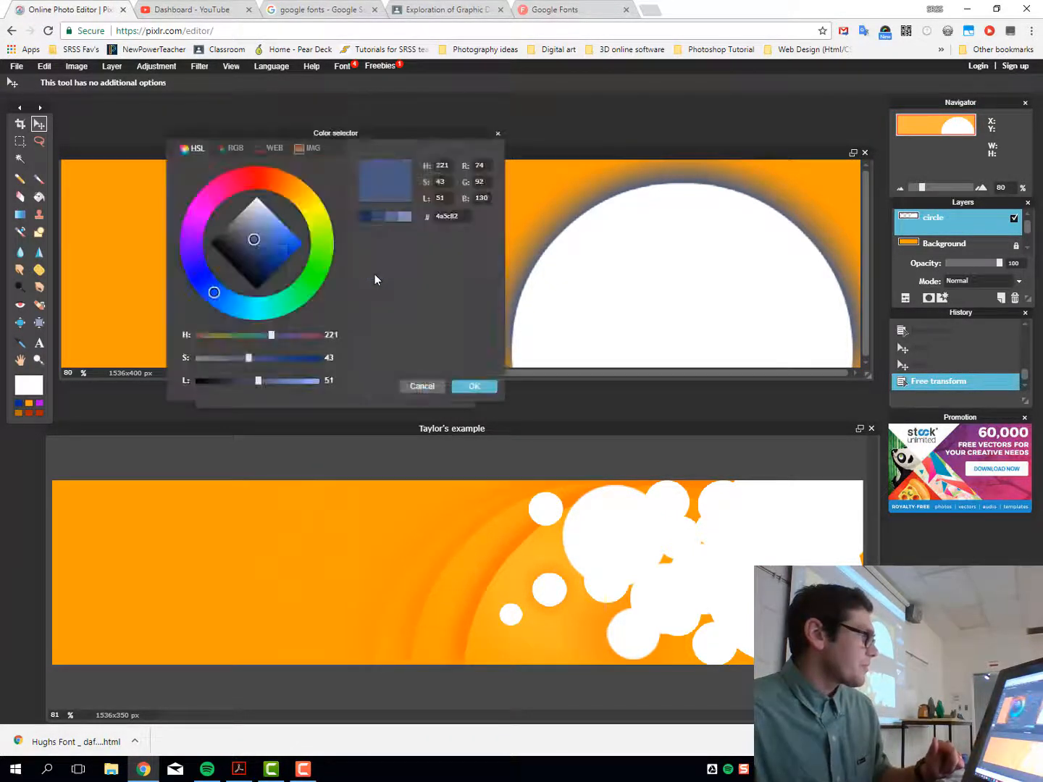
mouse_move(282, 184)
left_mouse_down()
mouse_move(243, 182)
mouse_move(286, 207)
left_mouse_up()
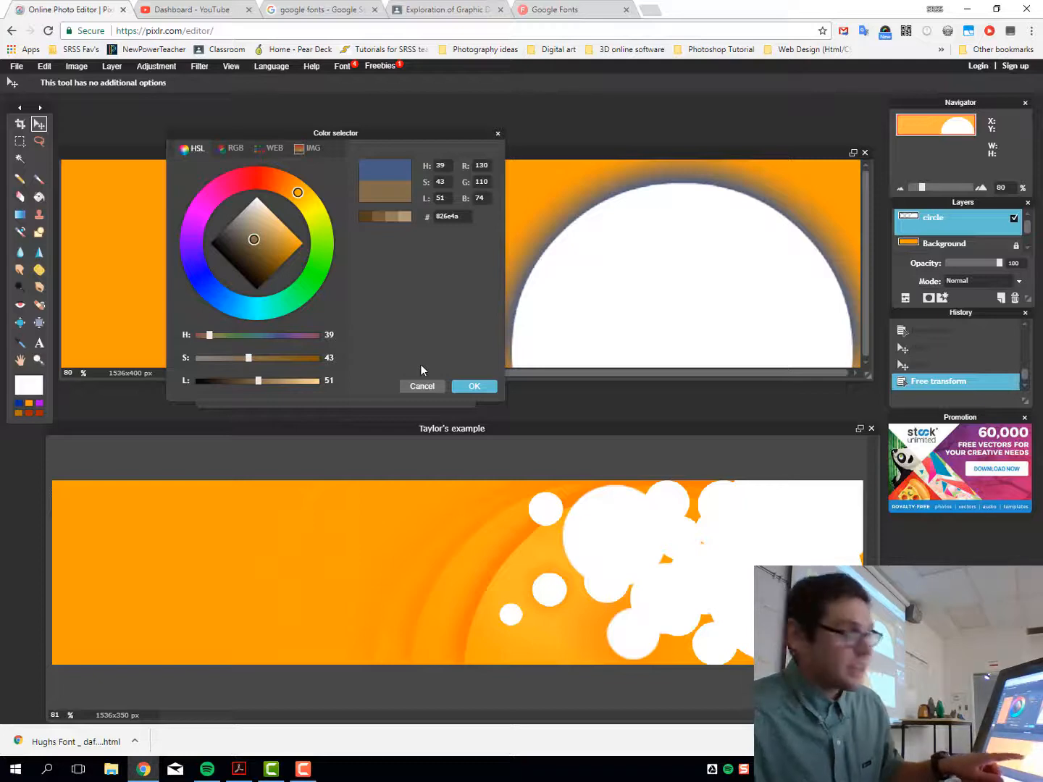
left_click(522, 539)
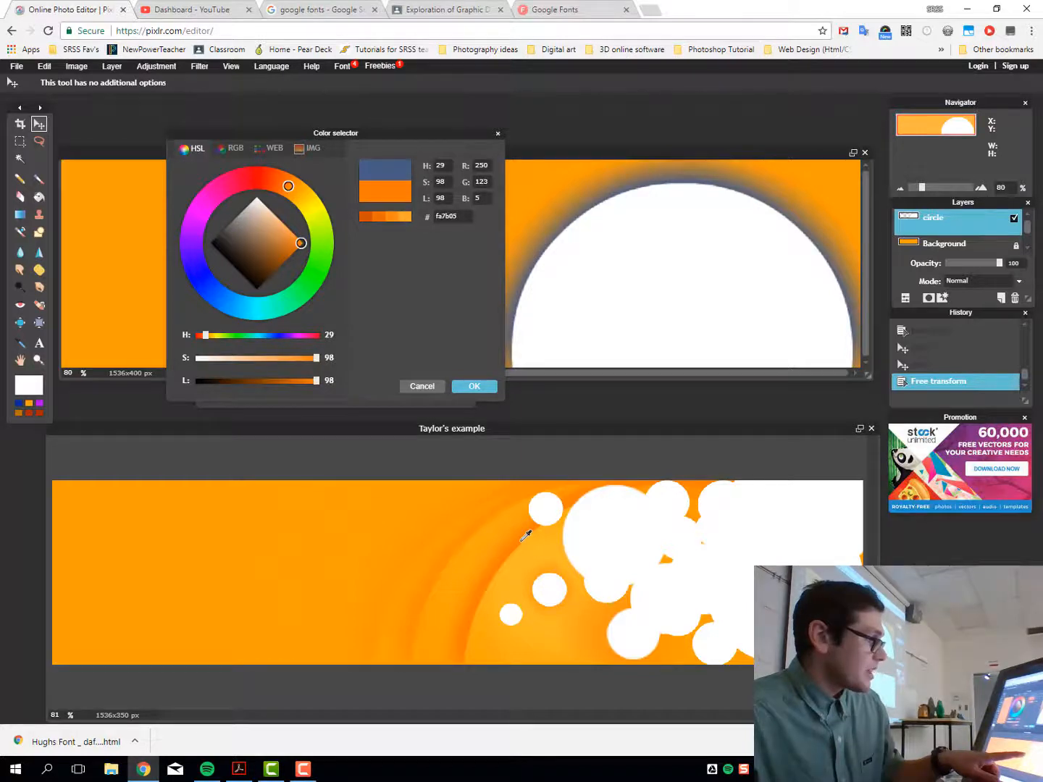
left_click(524, 541)
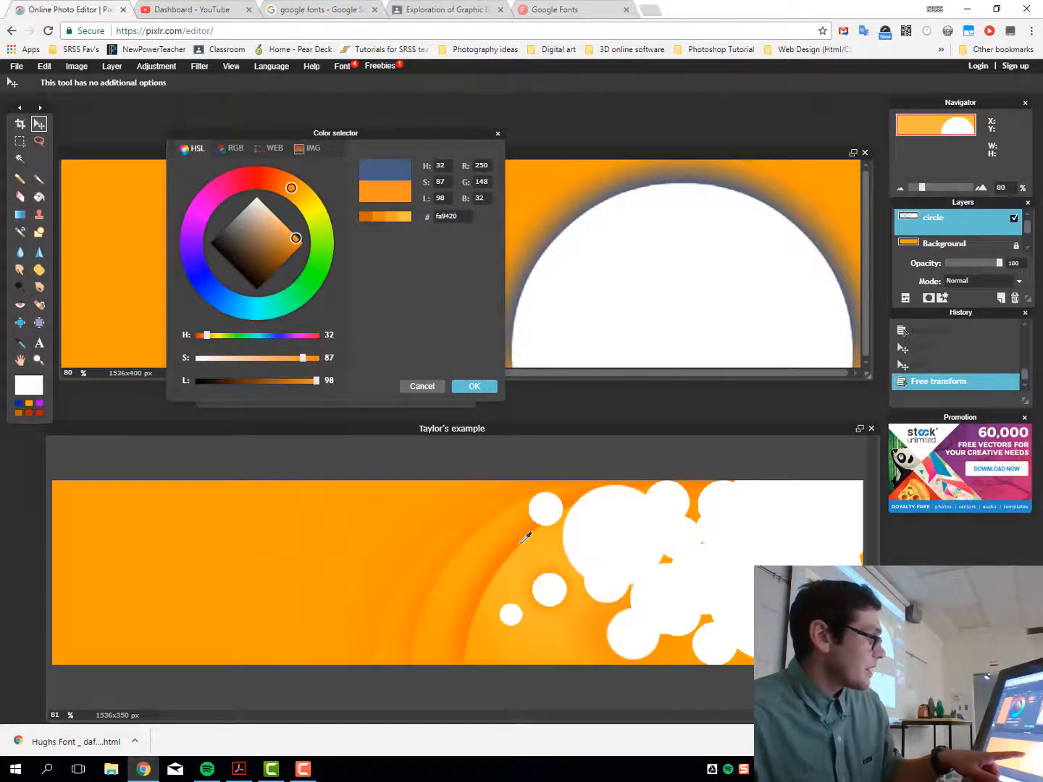
left_click(523, 539)
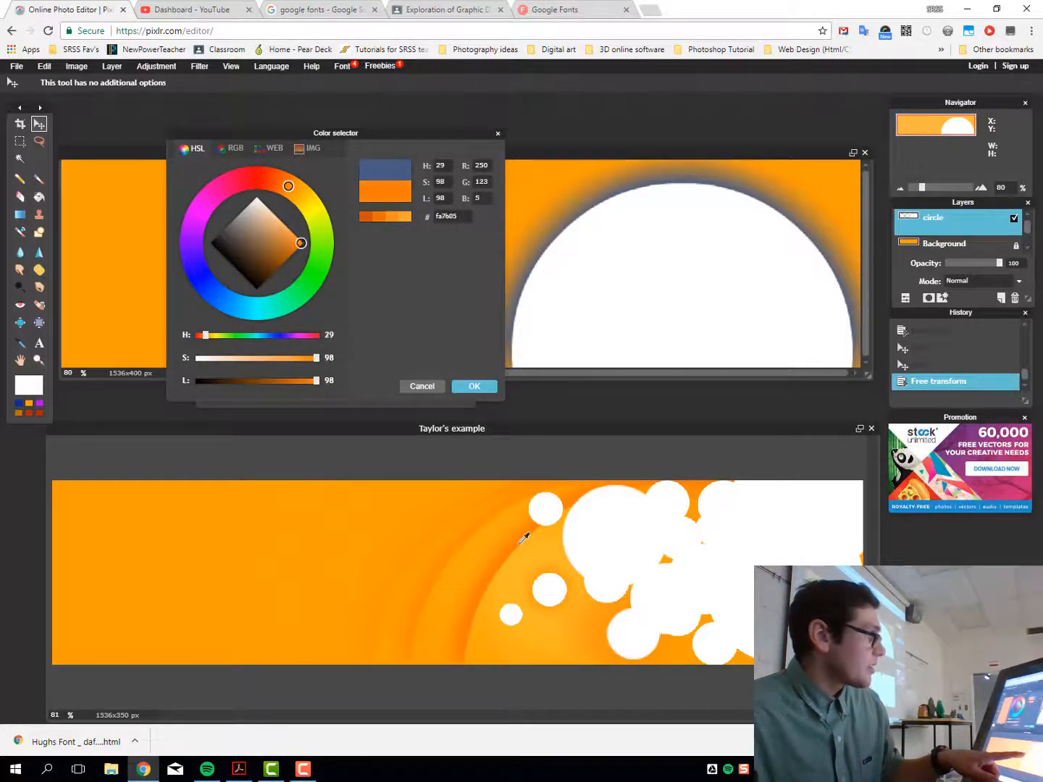
left_click(367, 217)
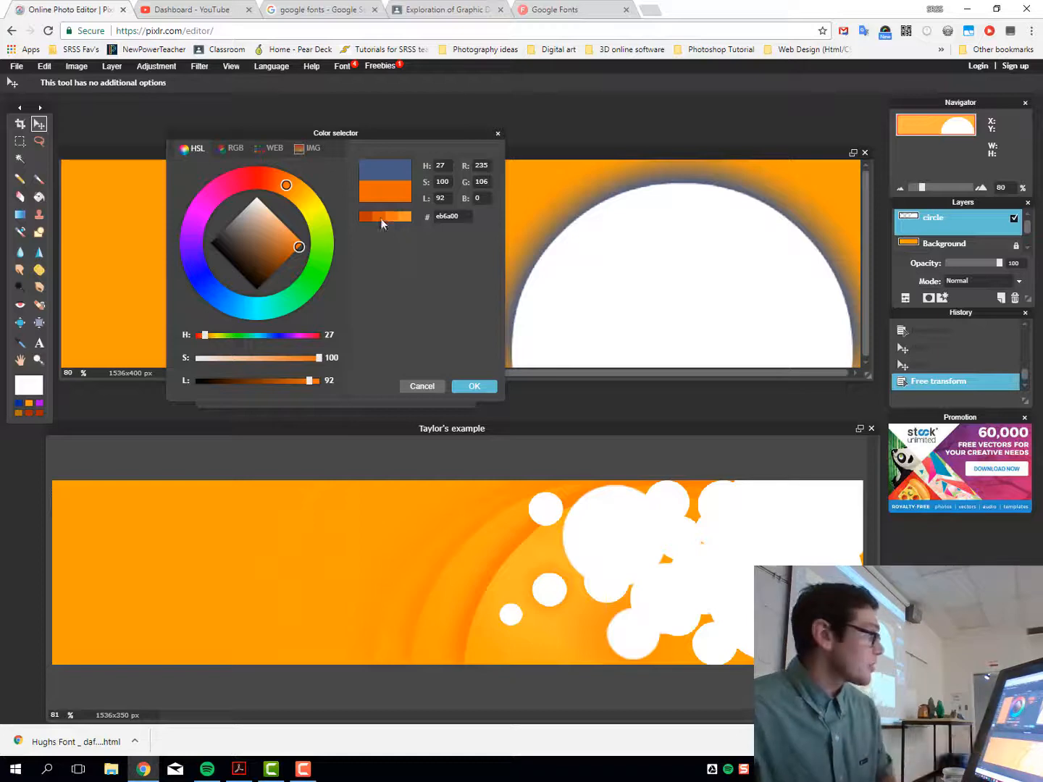
left_click(474, 386)
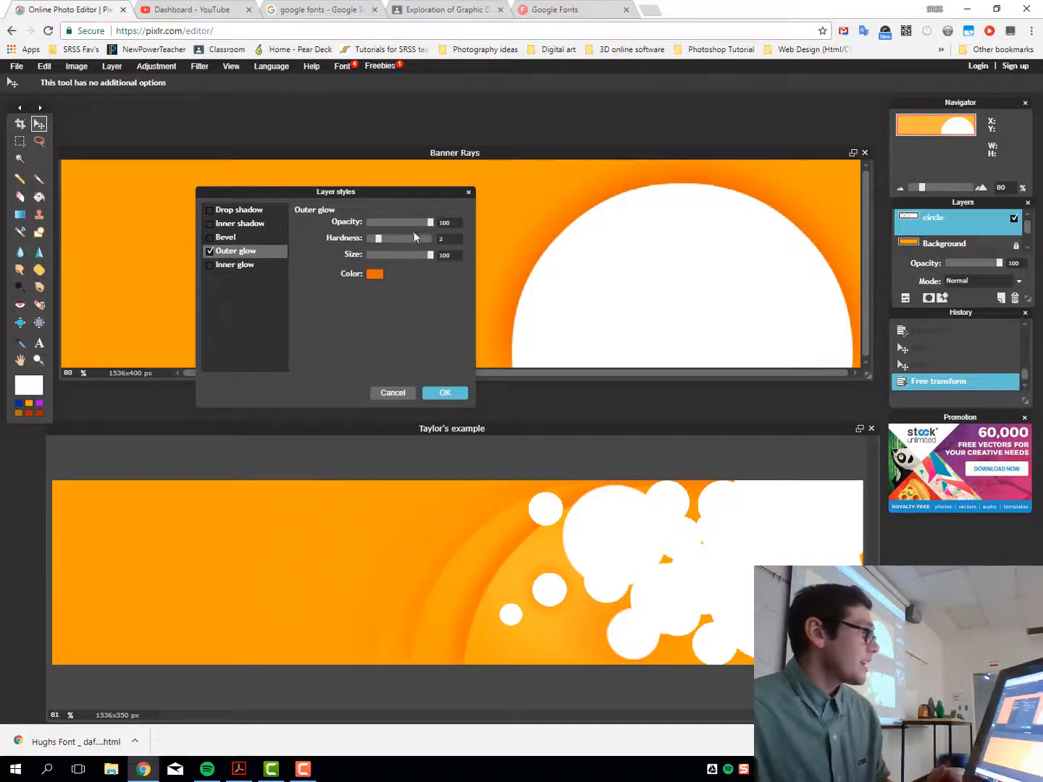
mouse_move(376, 237)
left_mouse_down()
mouse_move(407, 237)
mouse_move(369, 241)
mouse_move(383, 245)
left_mouse_up()
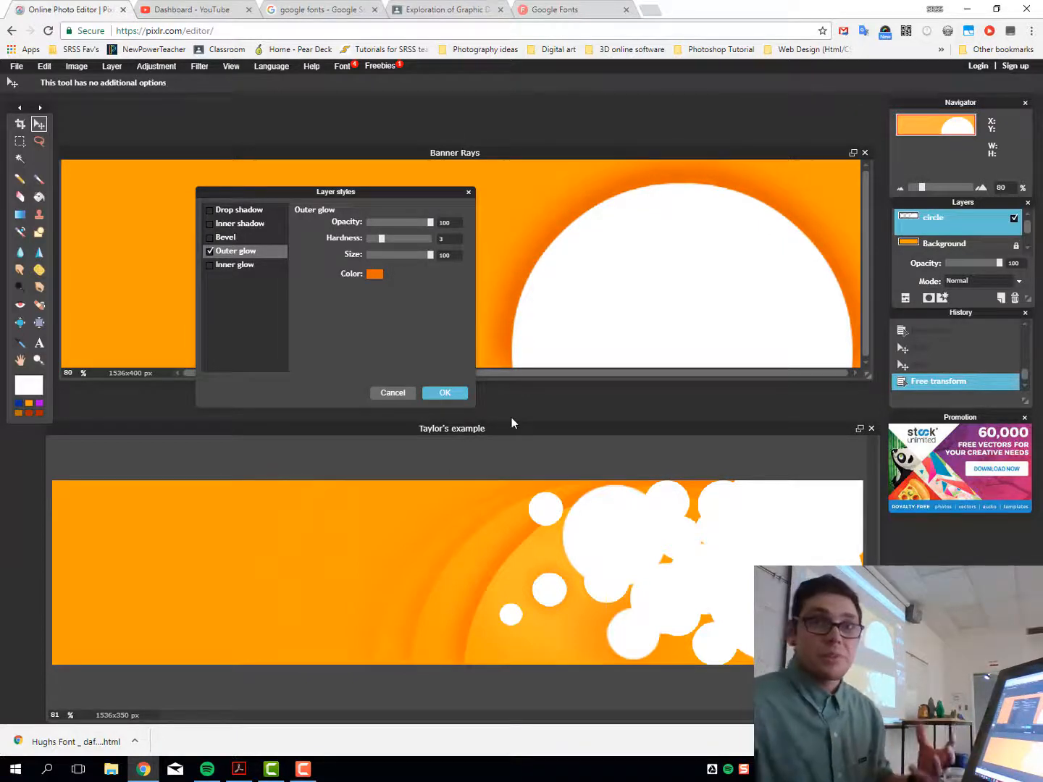
left_click(445, 393)
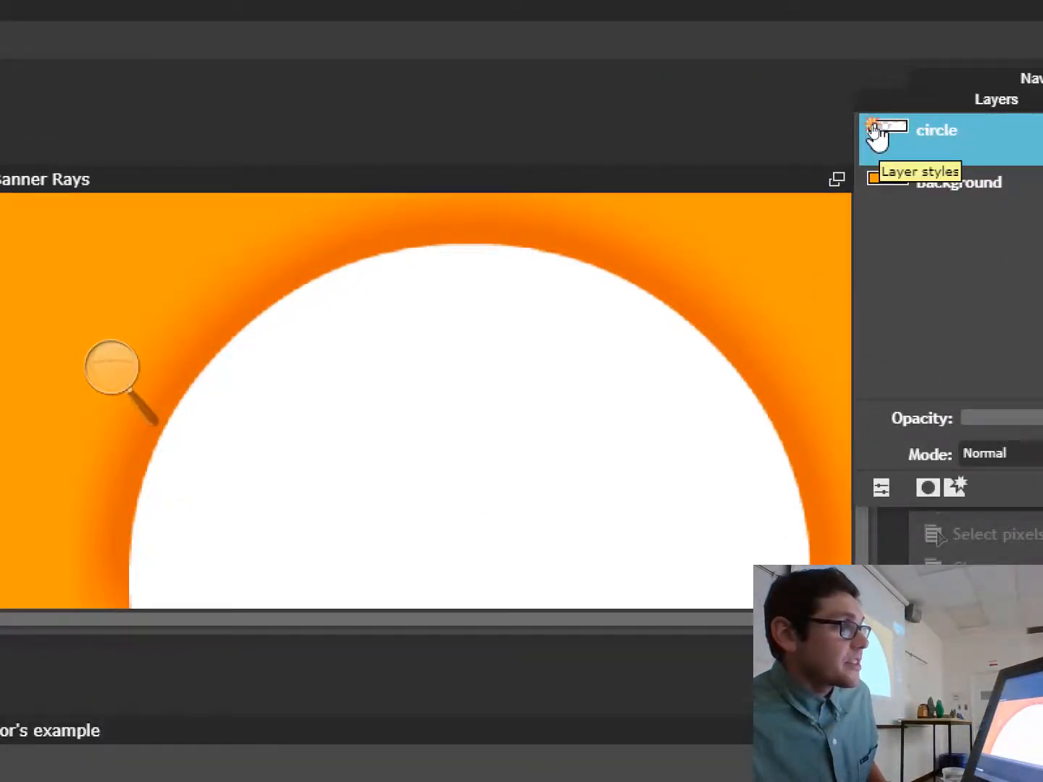
- Reopen the circle layer's styles and review the Outer glow settings, keeping the hardness at 3
left_click(873, 129)
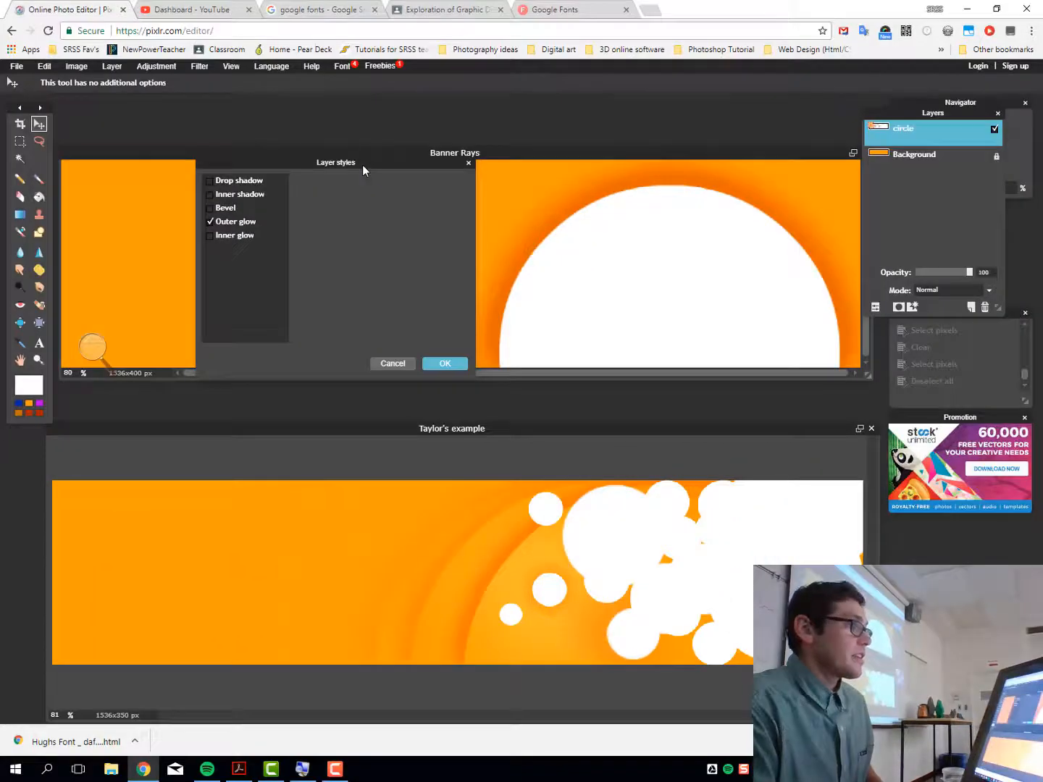
left_click(243, 224)
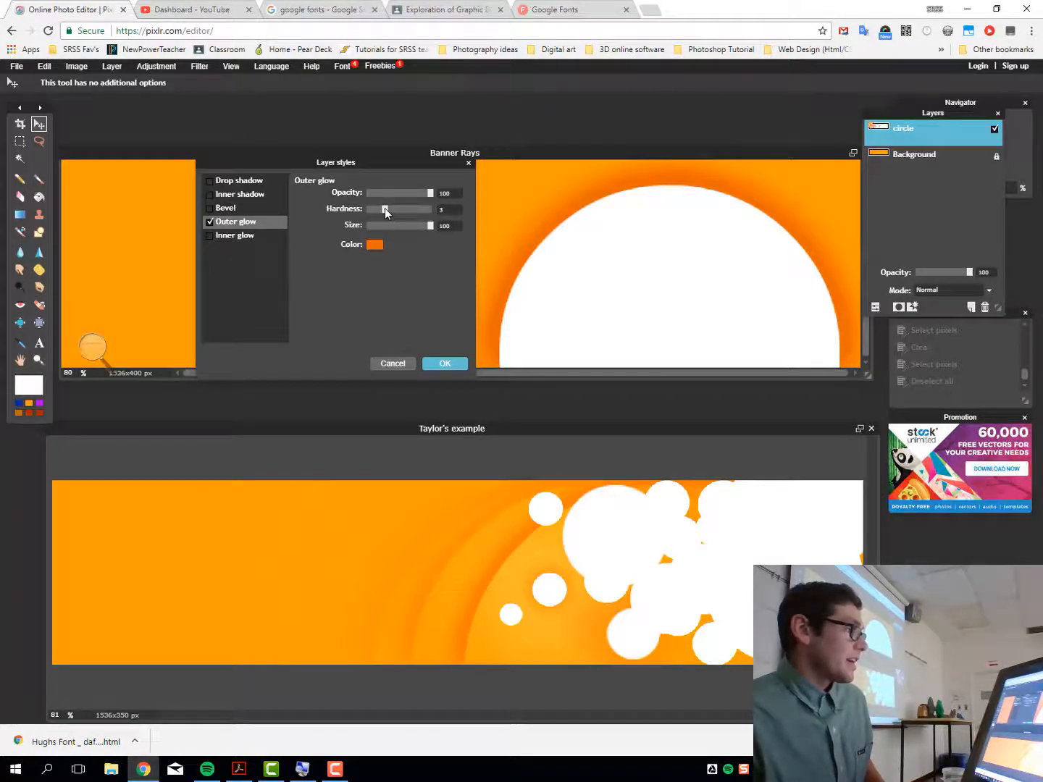
mouse_move(384, 209)
left_mouse_down()
mouse_move(403, 208)
mouse_move(385, 210)
left_mouse_up()
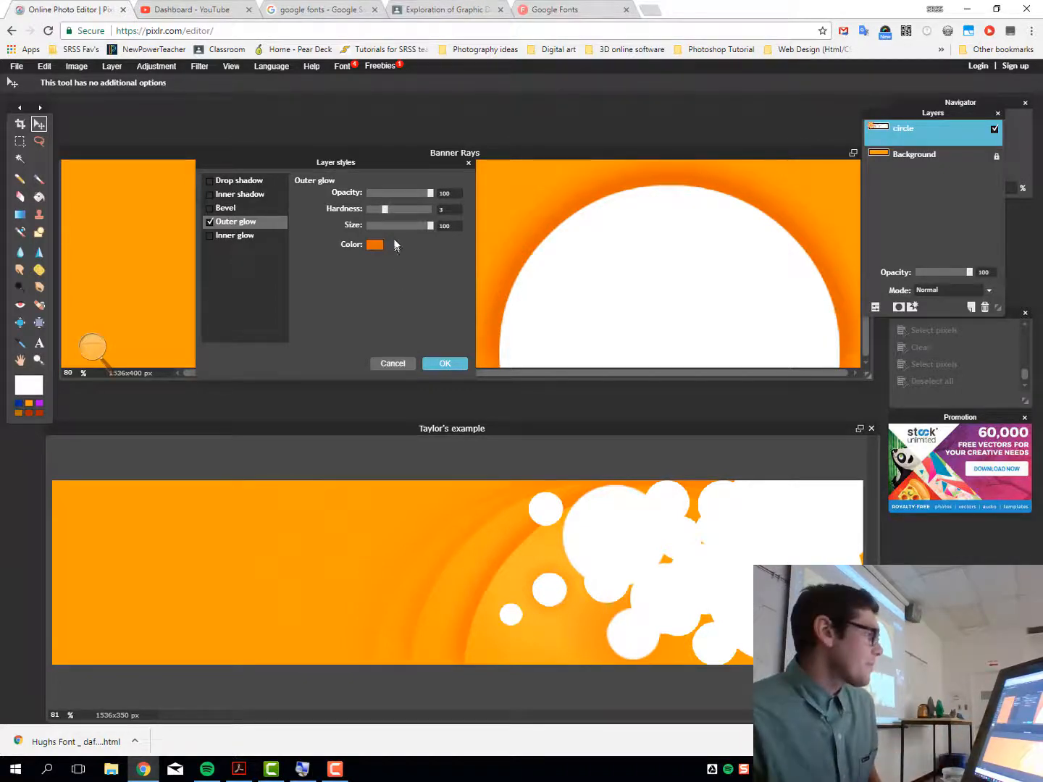
left_click(445, 363)
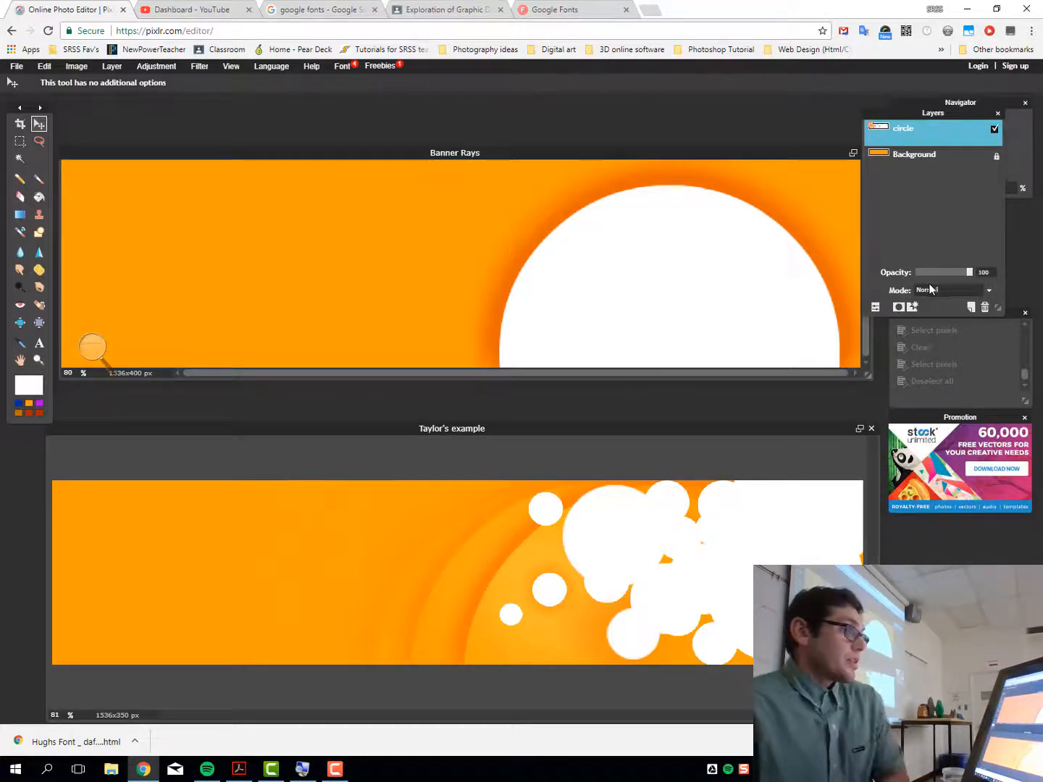
- Lower the circle layer's opacity to 54
left_click(877, 308)
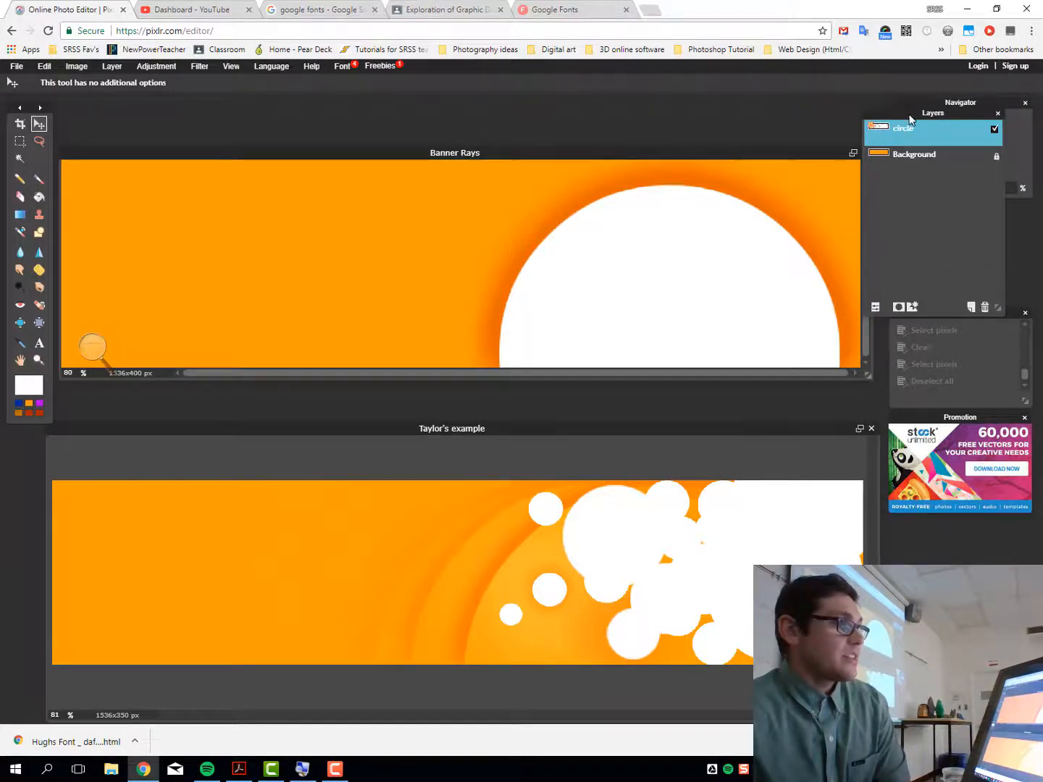
left_click_drag(910, 119, 745, 105)
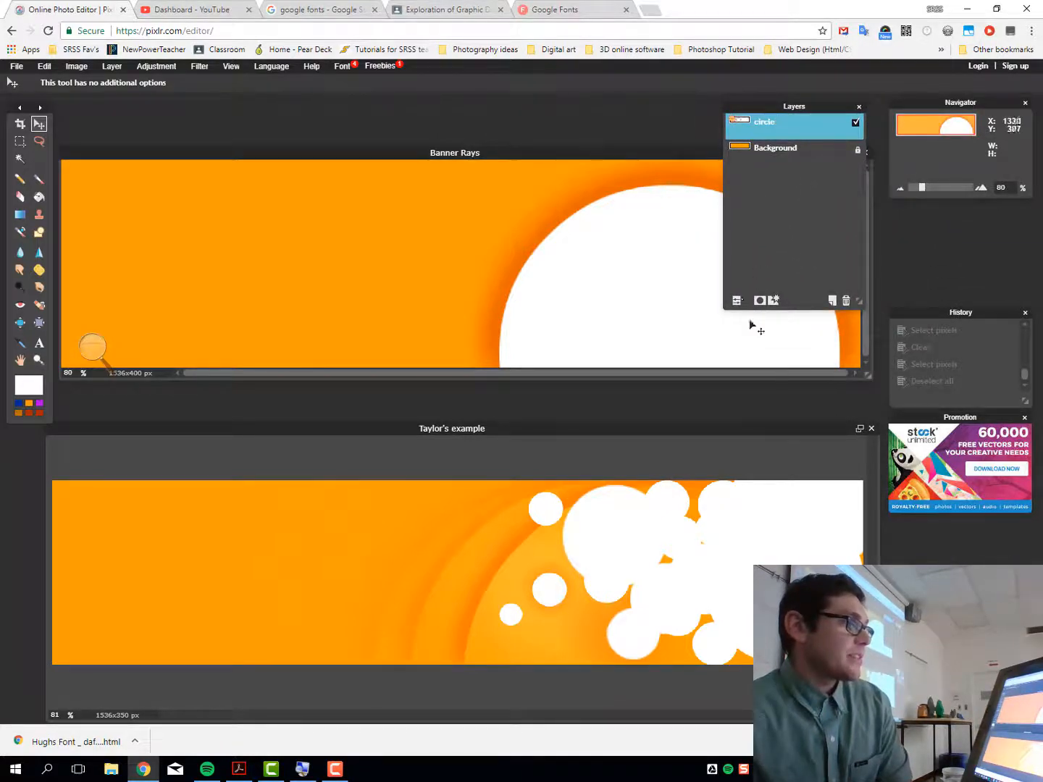
left_click(735, 301)
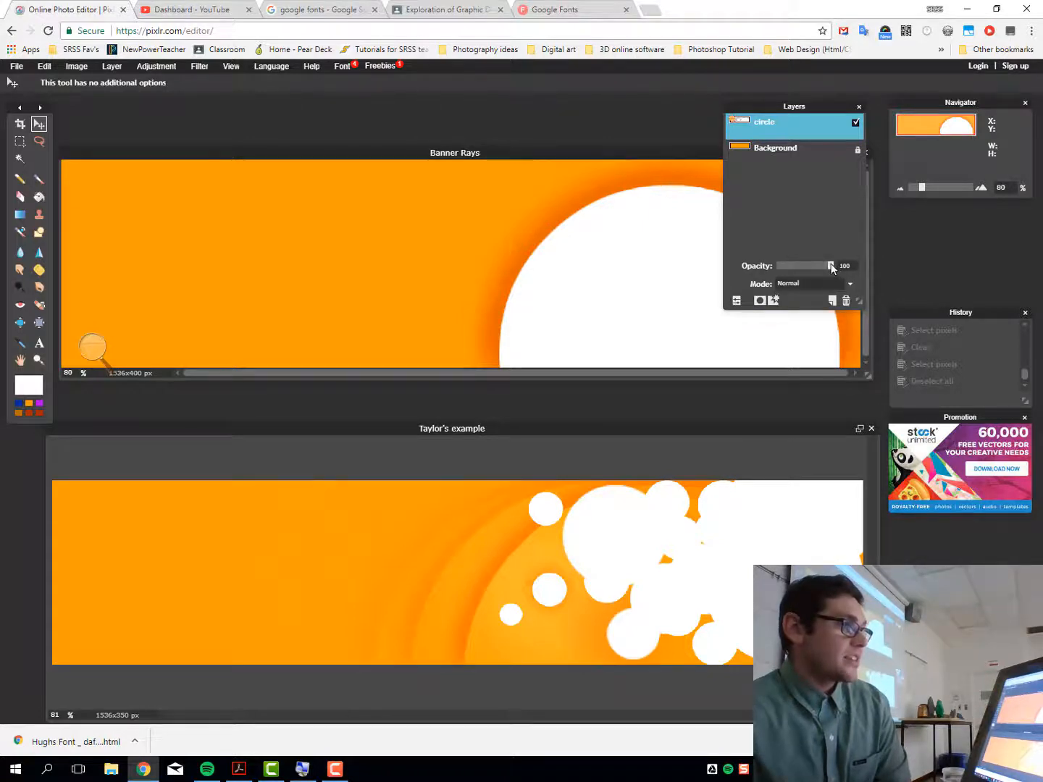
left_click_drag(831, 266, 806, 265)
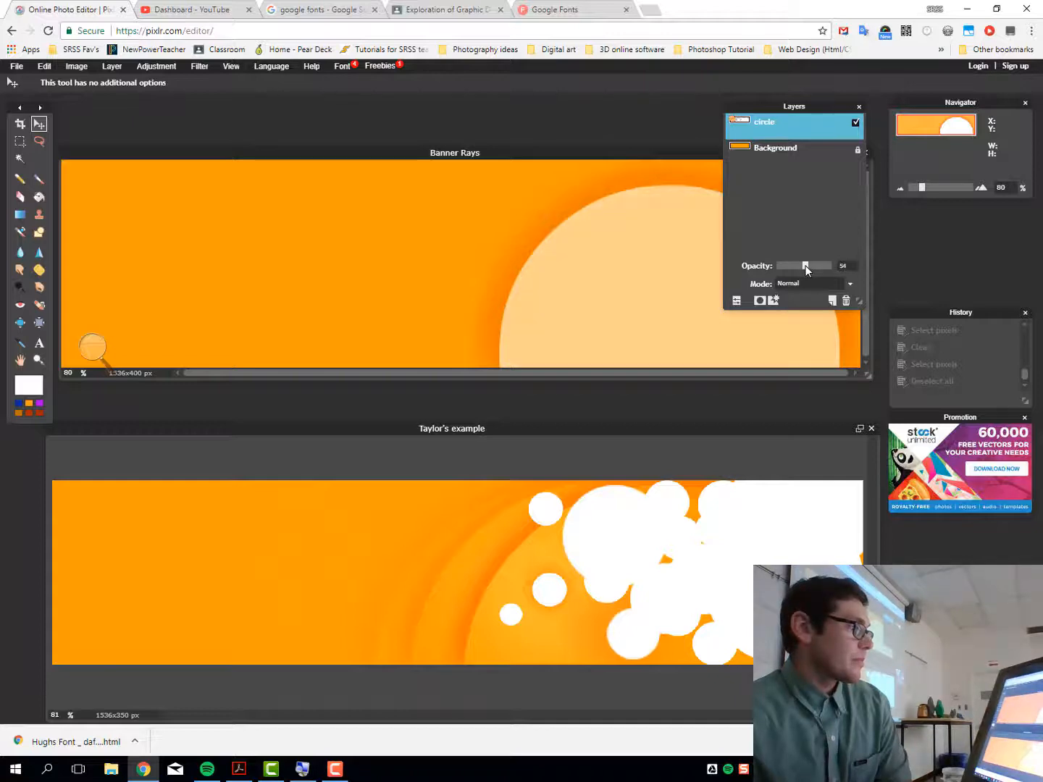
- Try the Add, Alpha, Darken and Difference blend modes on the circle layer and return it to Normal
left_click(848, 283)
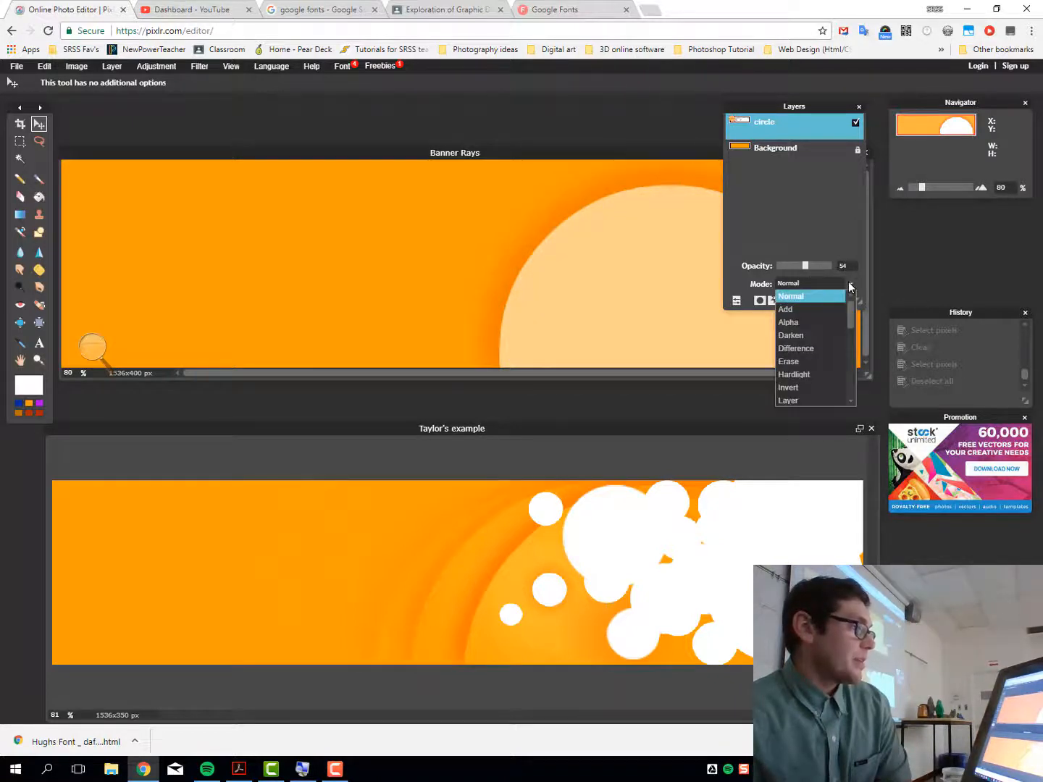
left_click(808, 310)
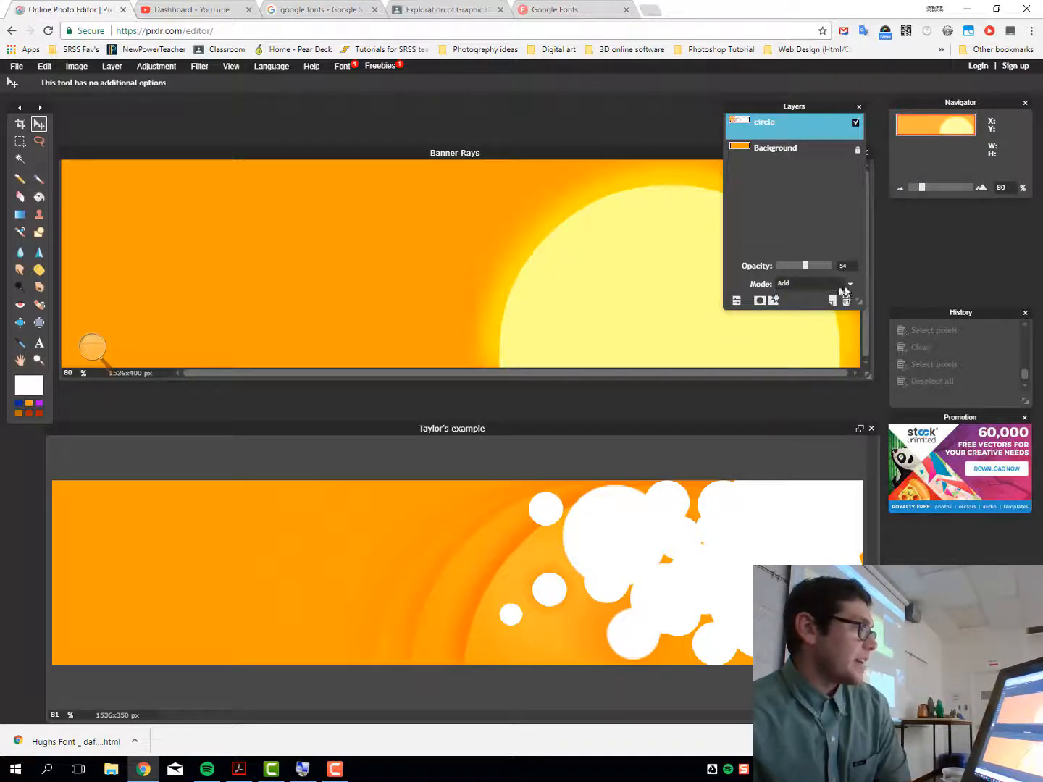
left_click(849, 285)
left_click(802, 322)
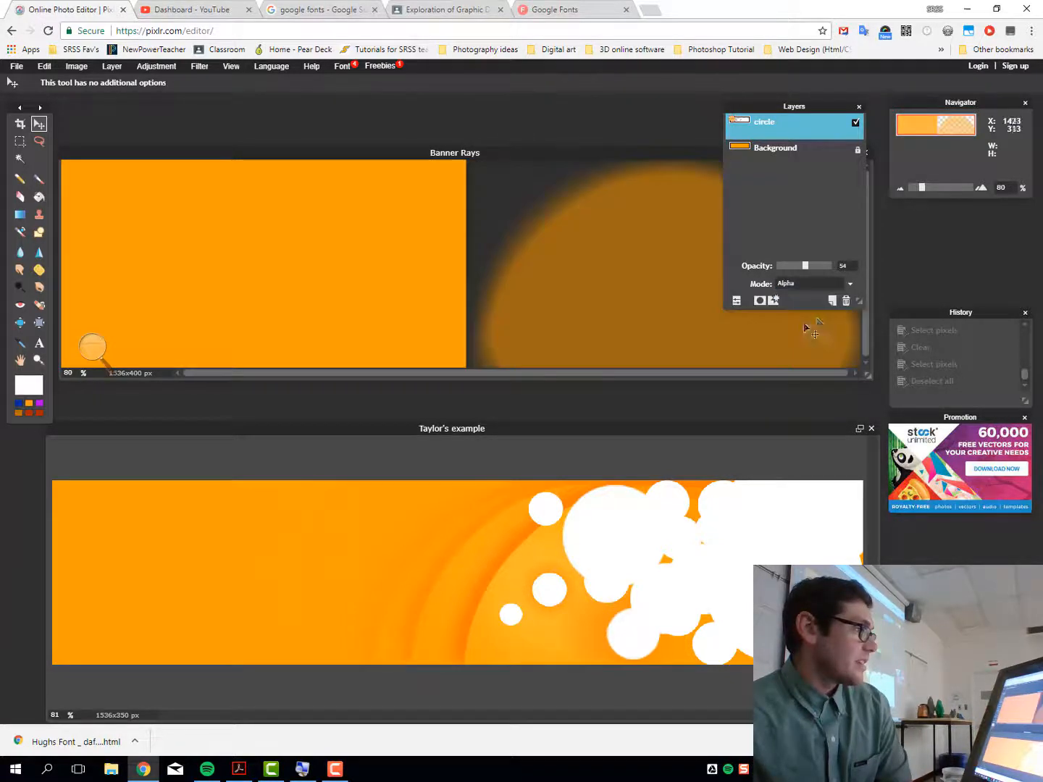
left_click(851, 285)
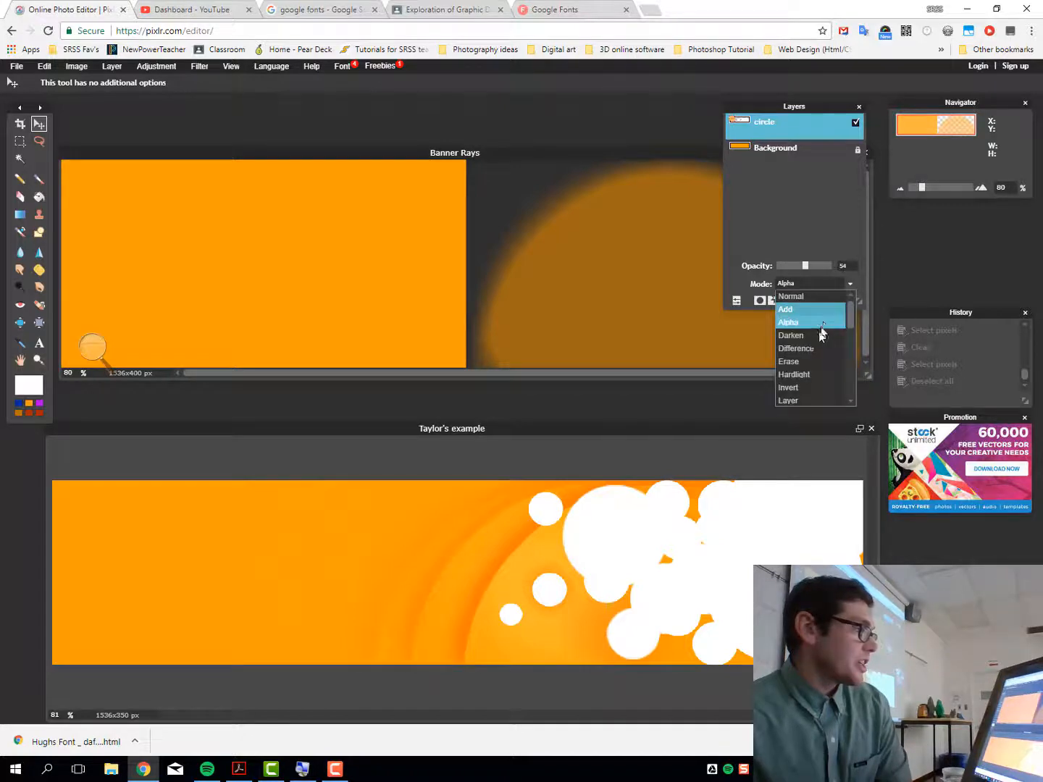
left_click(811, 335)
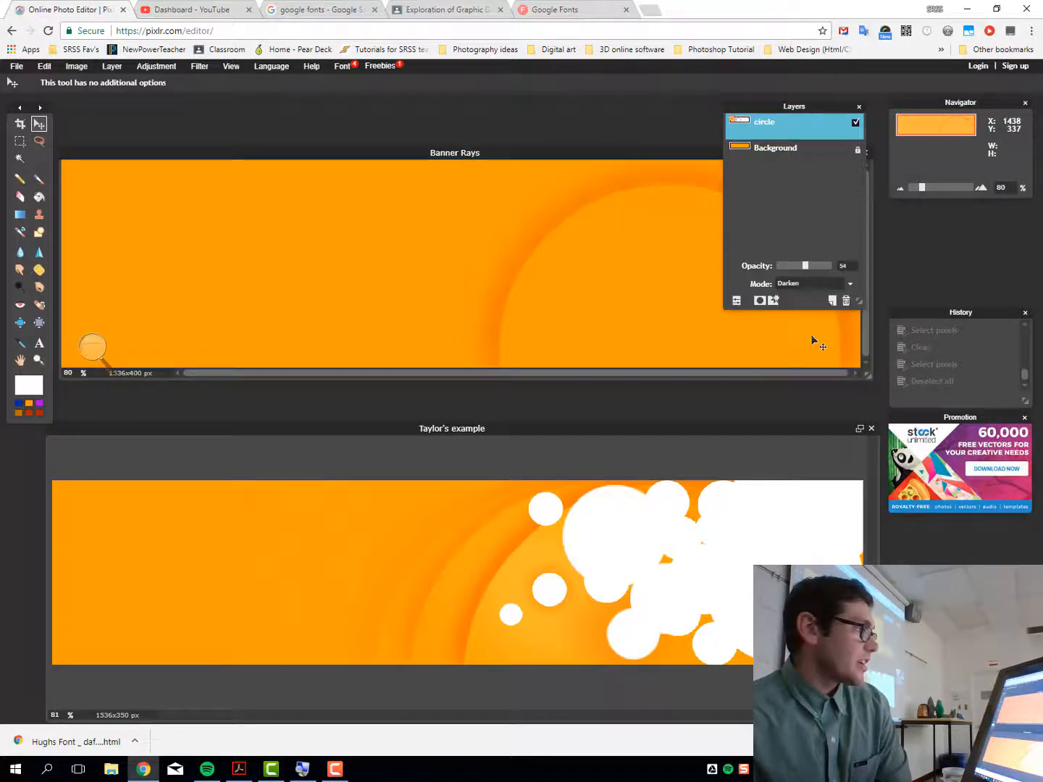
left_click(850, 285)
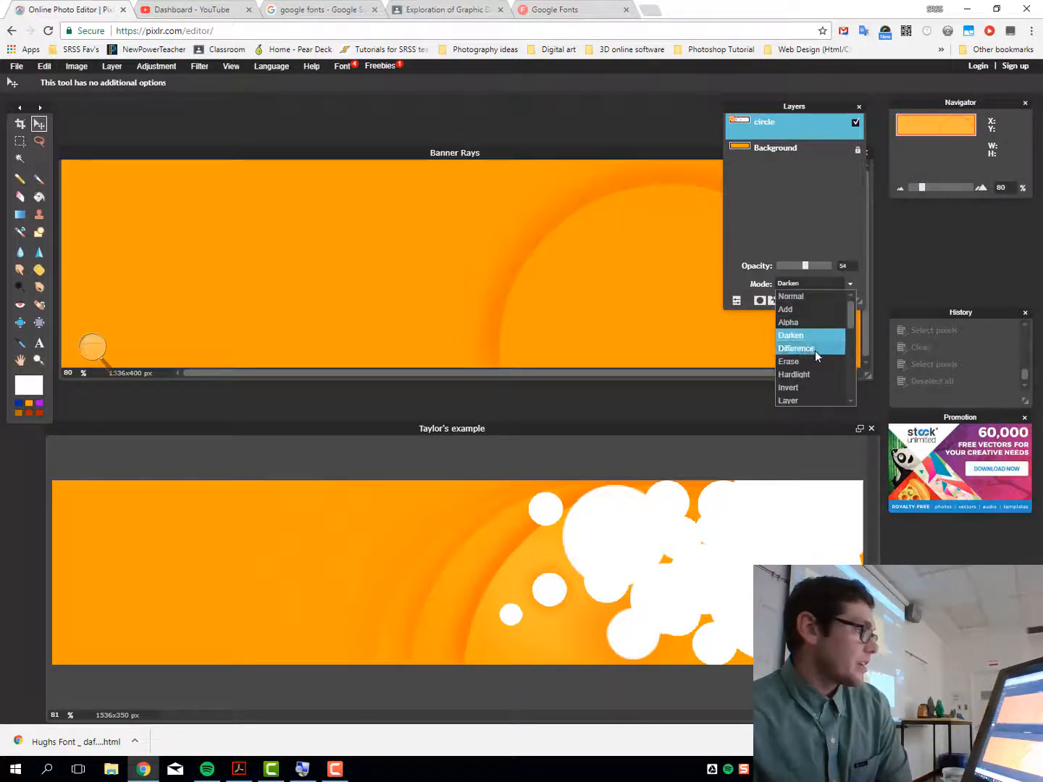
left_click(815, 351)
left_click(849, 284)
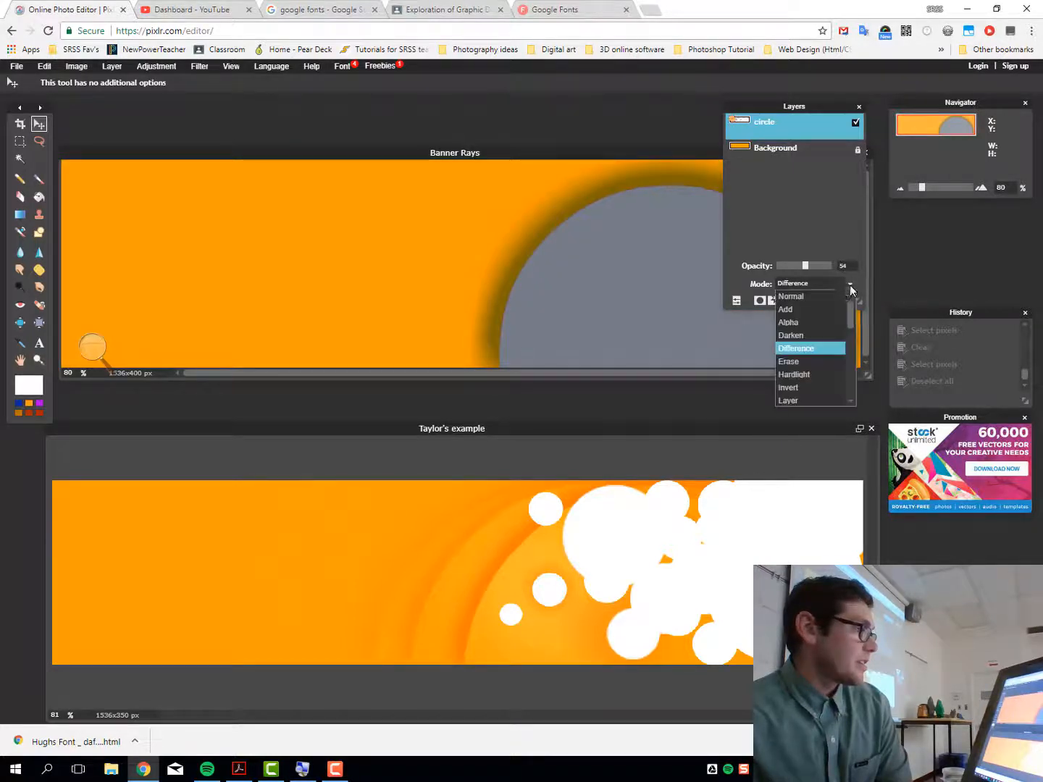
left_click(825, 294)
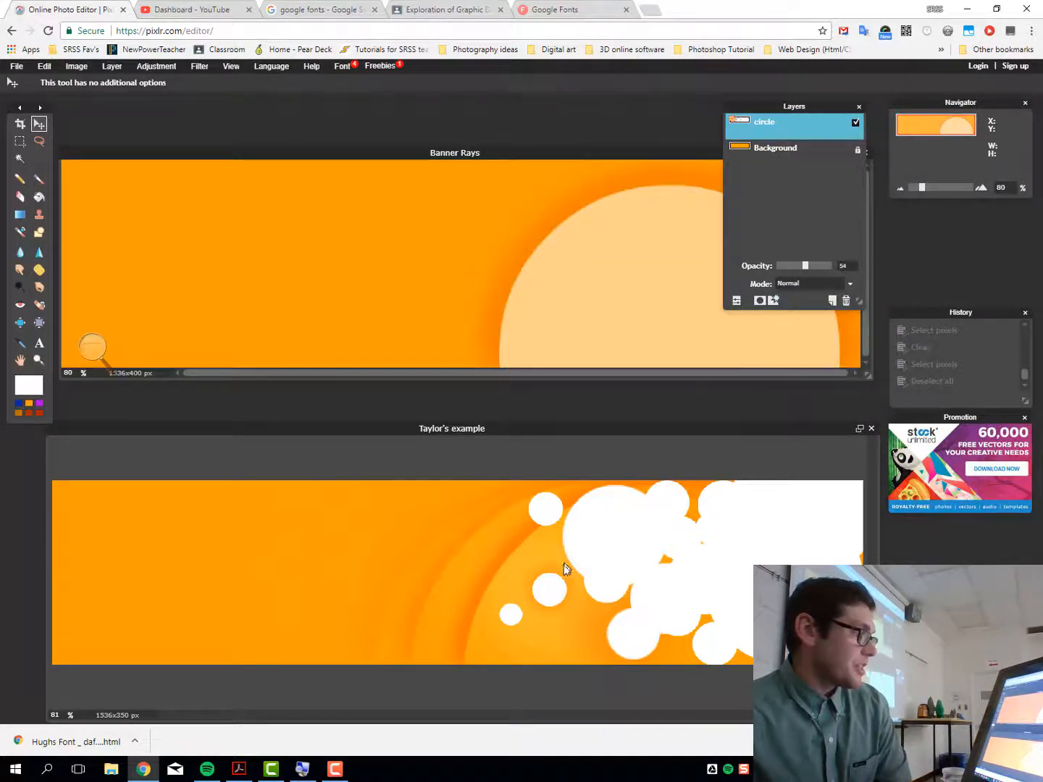
- Toggle Layer 29's visibility in Taylor's example and check which blend mode and opacity its arc uses
left_click(539, 554)
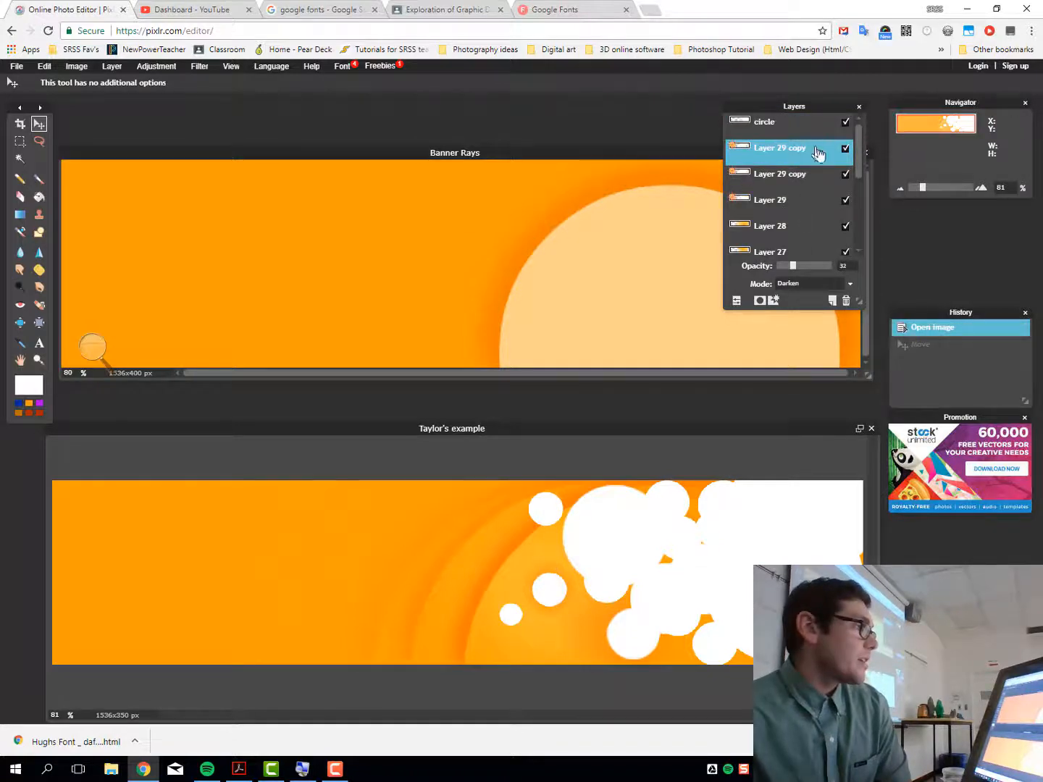
left_click(845, 149)
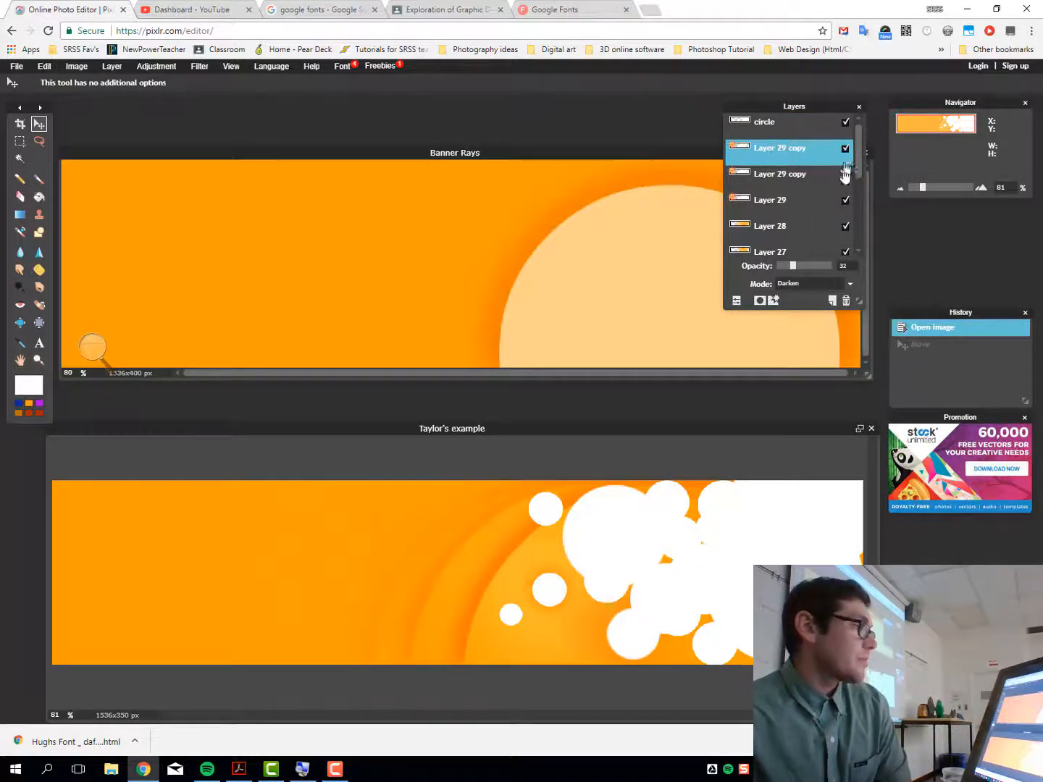
left_click(845, 202)
left_click(845, 202)
left_click(845, 202)
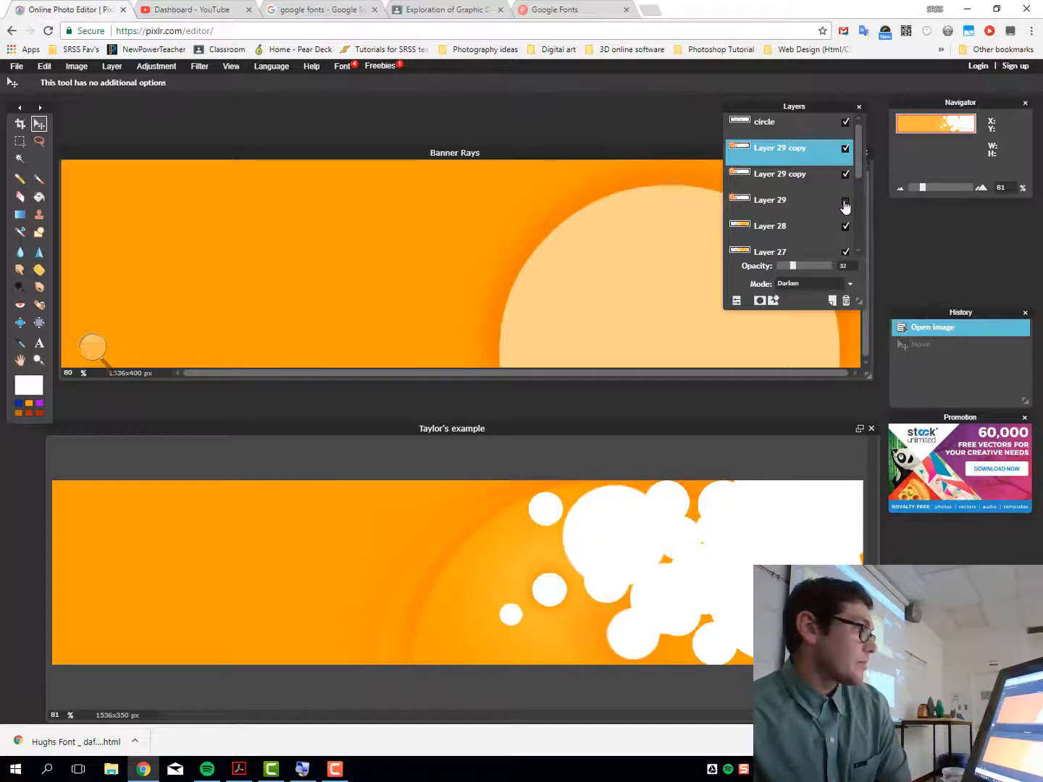
left_click(845, 202)
left_click(789, 207)
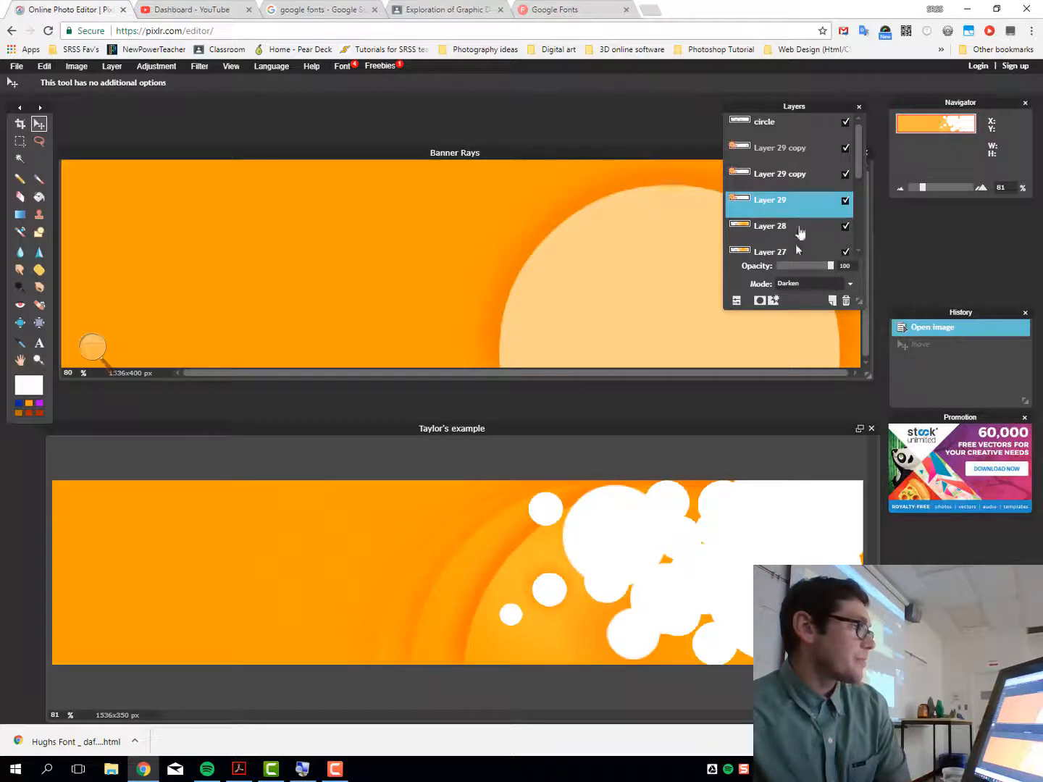
left_click(845, 202)
left_click(845, 202)
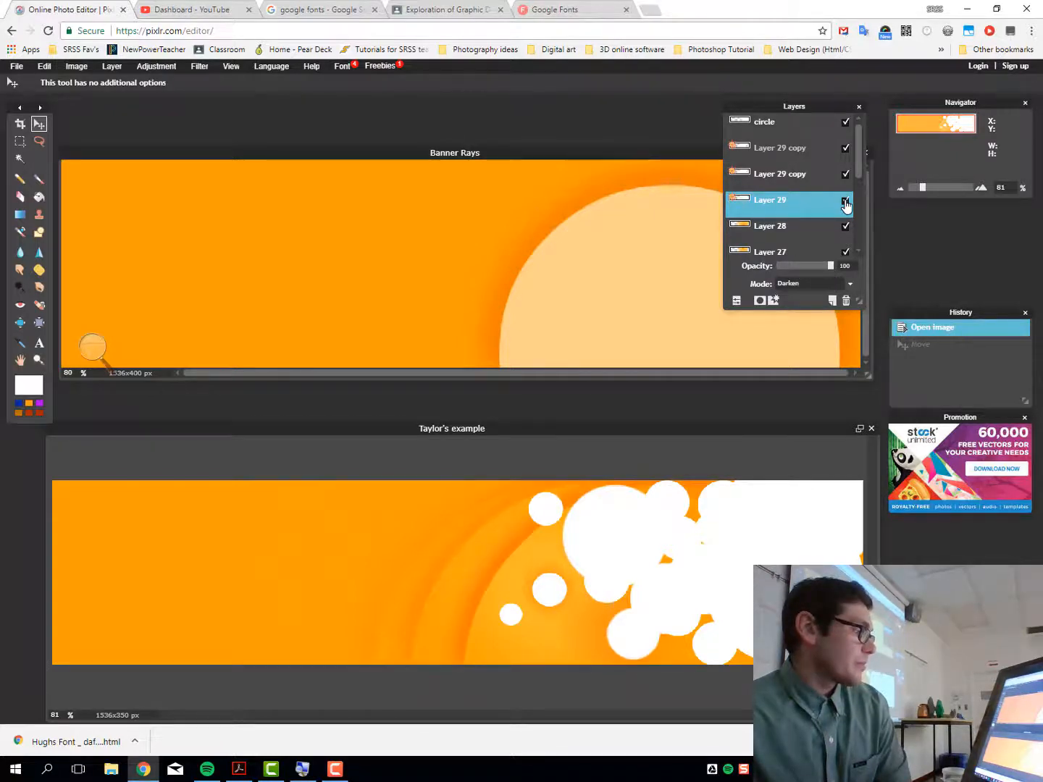
- Set the circle layer in Banner Rays to the Darken blend mode with opacity 100
left_click(657, 246)
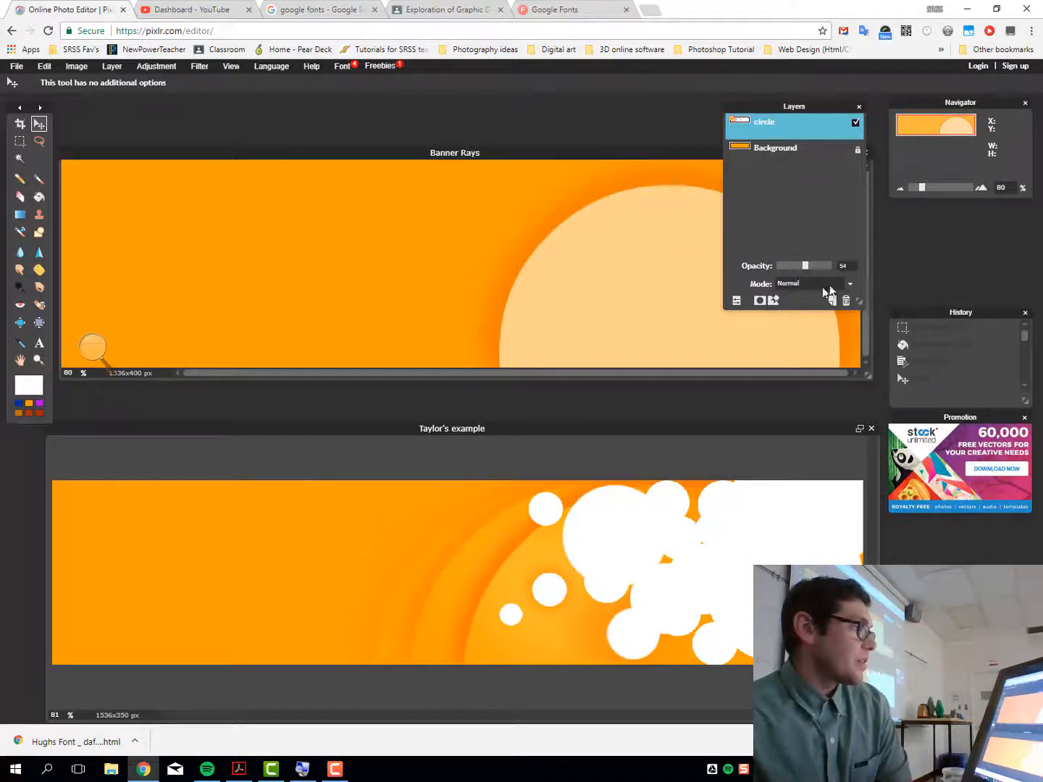
left_click(847, 284)
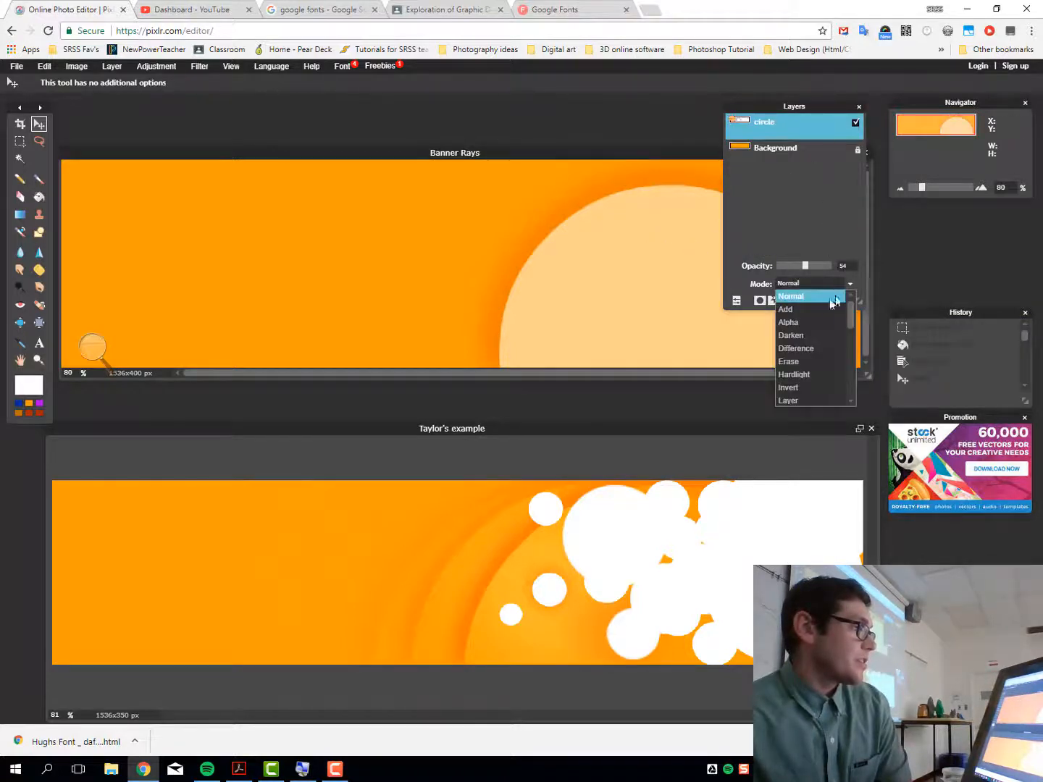
left_click(797, 335)
left_click_drag(805, 266, 860, 262)
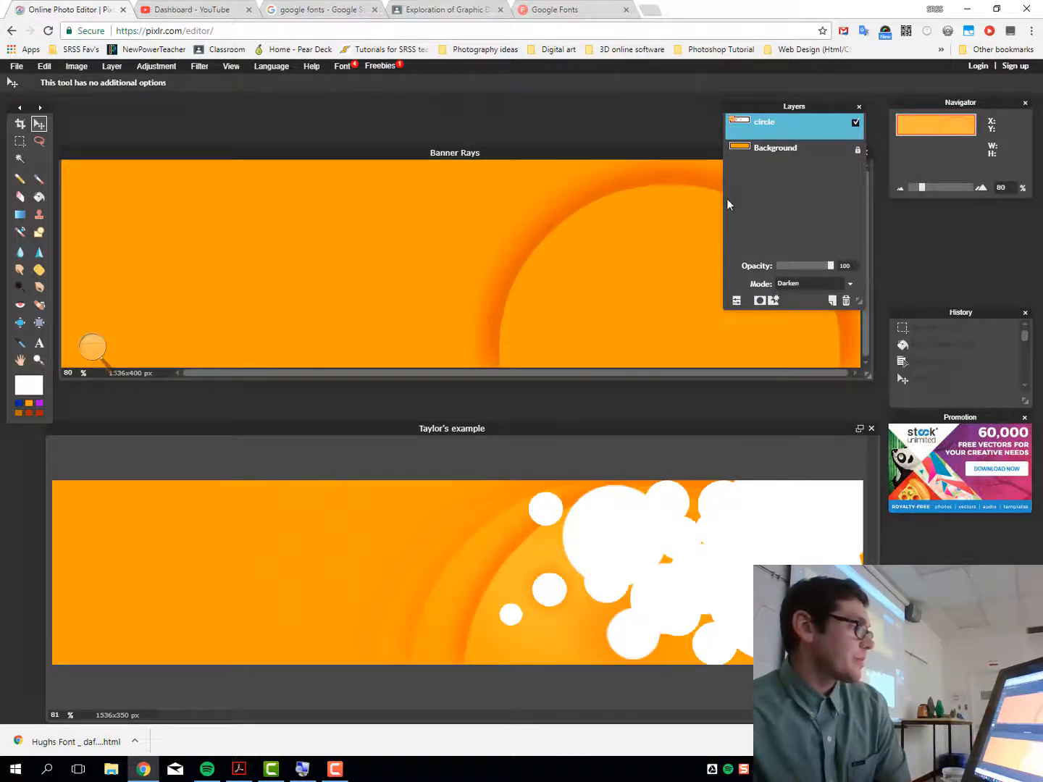
- Duplicate the circle layer and offset the copy to the left of the original at 46 opacity
right_click(766, 122)
left_click(808, 130)
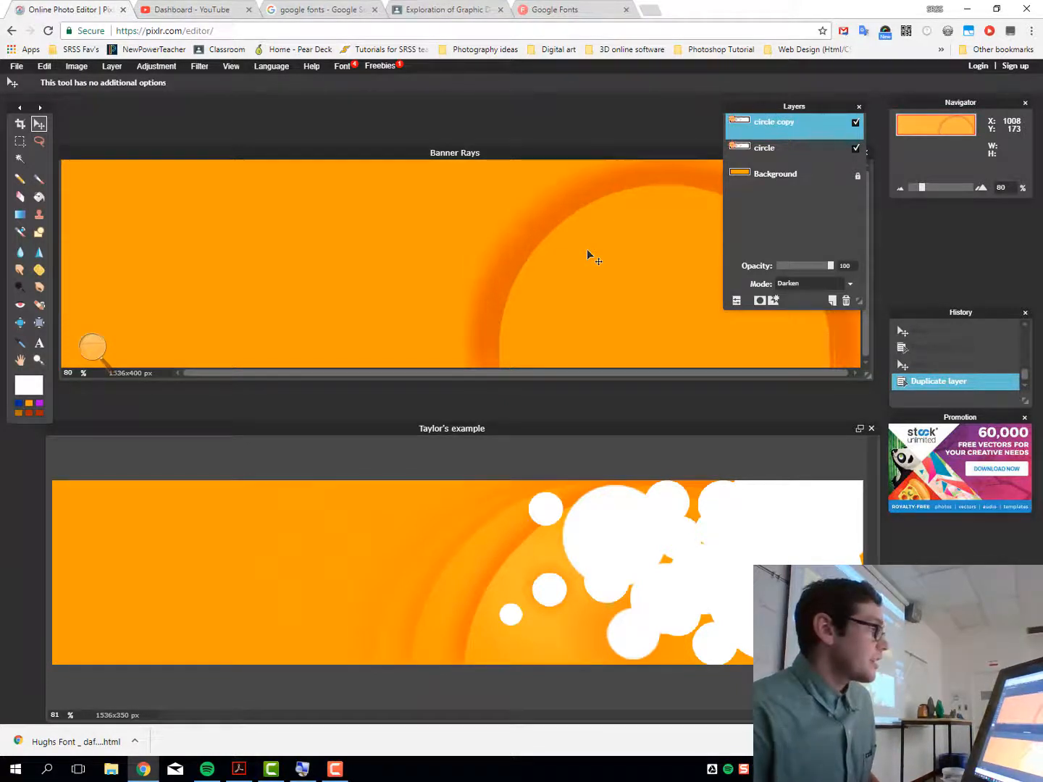
key("shift+Left")
key("shift+Left")
key("shift+Left")
key("shift+Left")
key("shift+Left")
key("shift+Left")
key("shift+Left")
key("shift+Left")
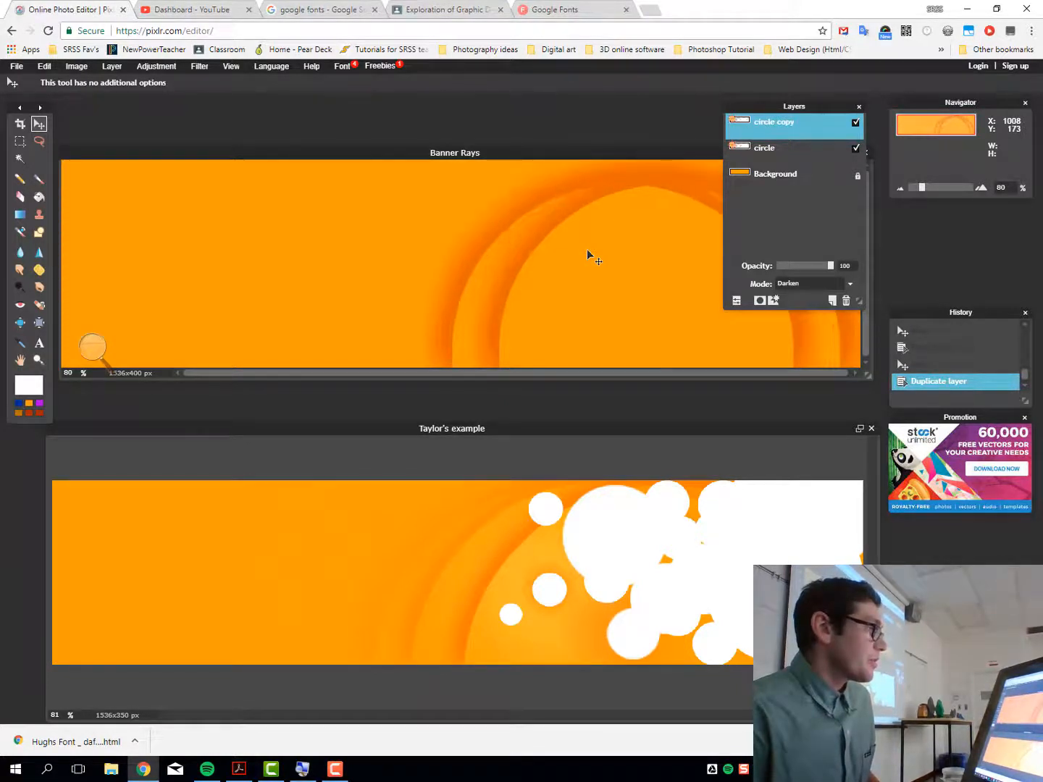
key("shift+Left")
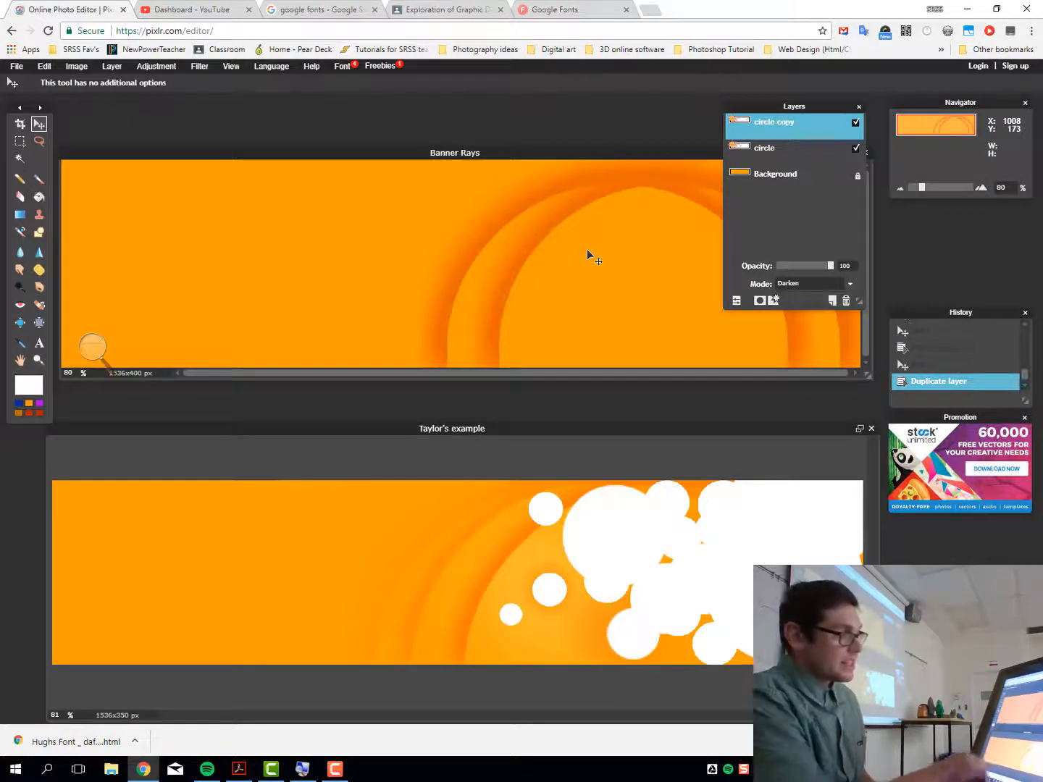
key("shift+Left")
key("shift+Right")
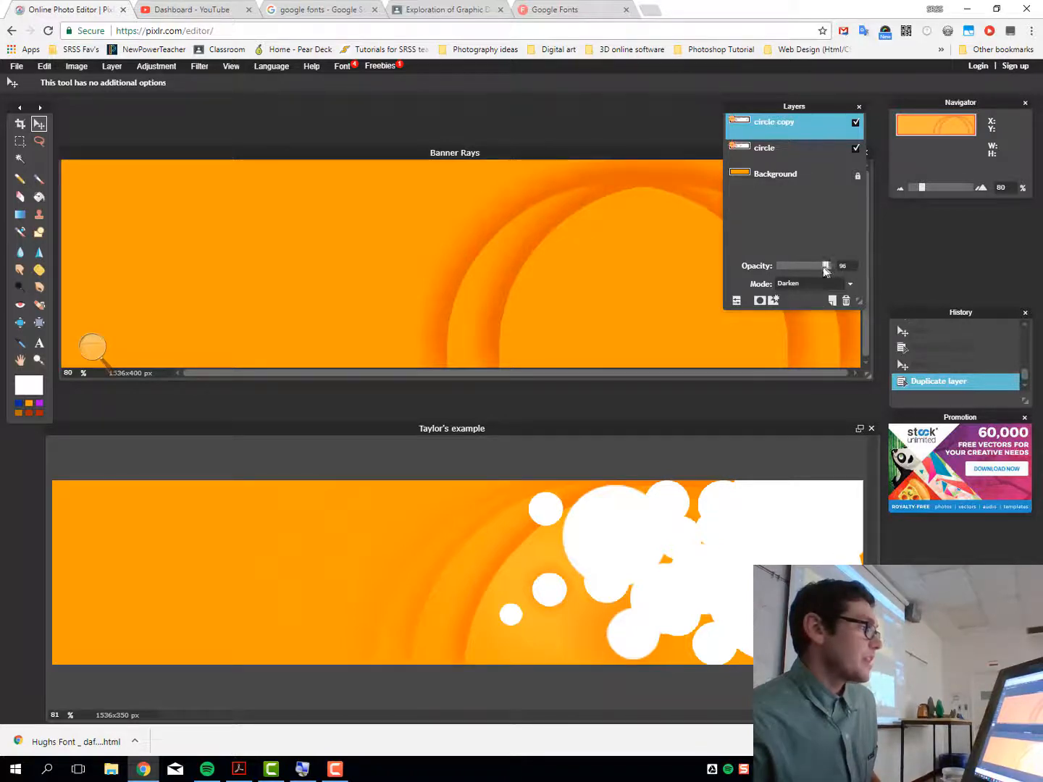
left_click_drag(831, 265, 800, 265)
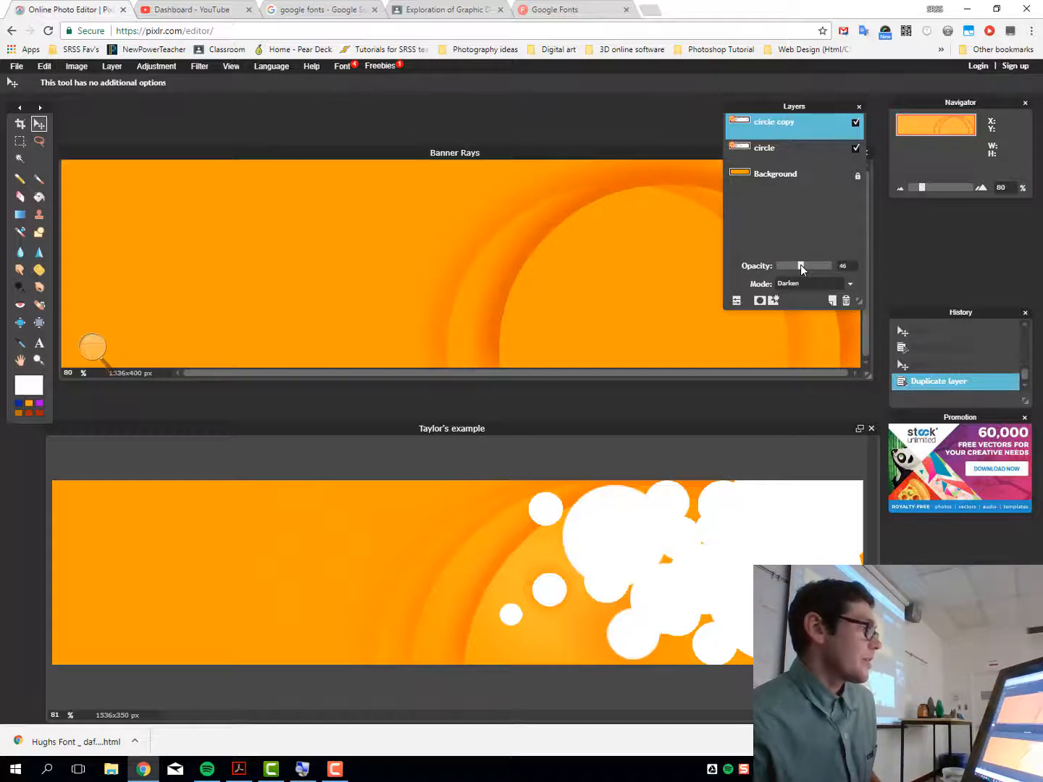
- Duplicate the circle copy layer and offset the new copy further left as a fainter arc at 20 opacity
right_click(774, 127)
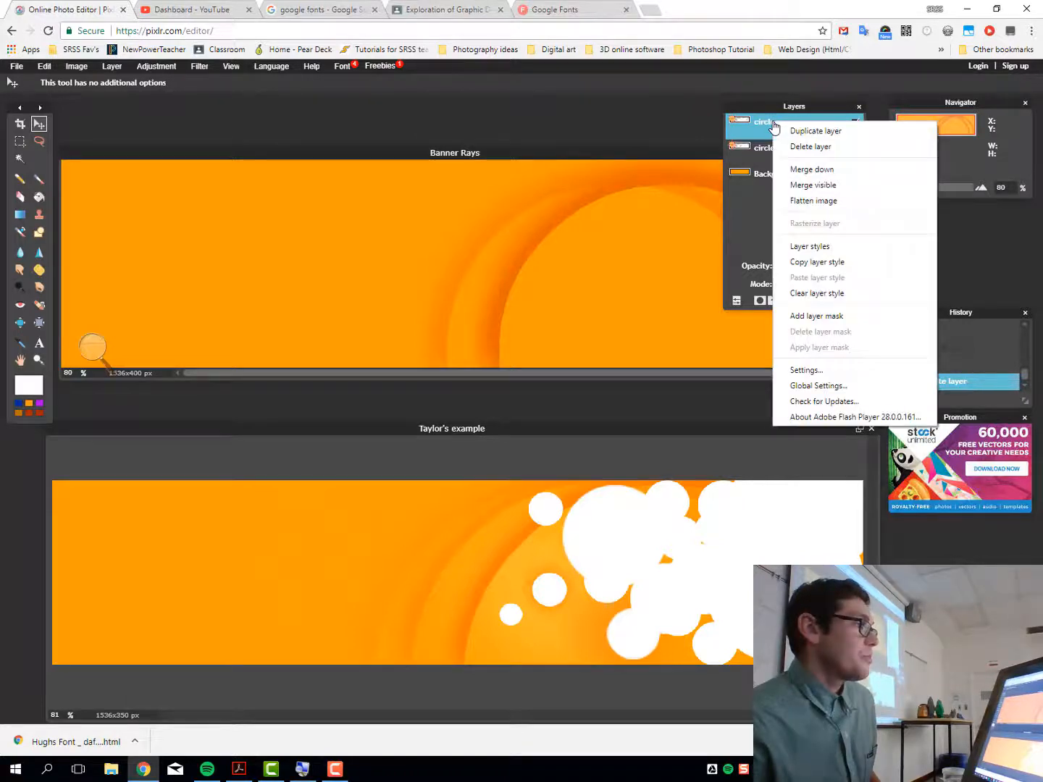
left_click(815, 134)
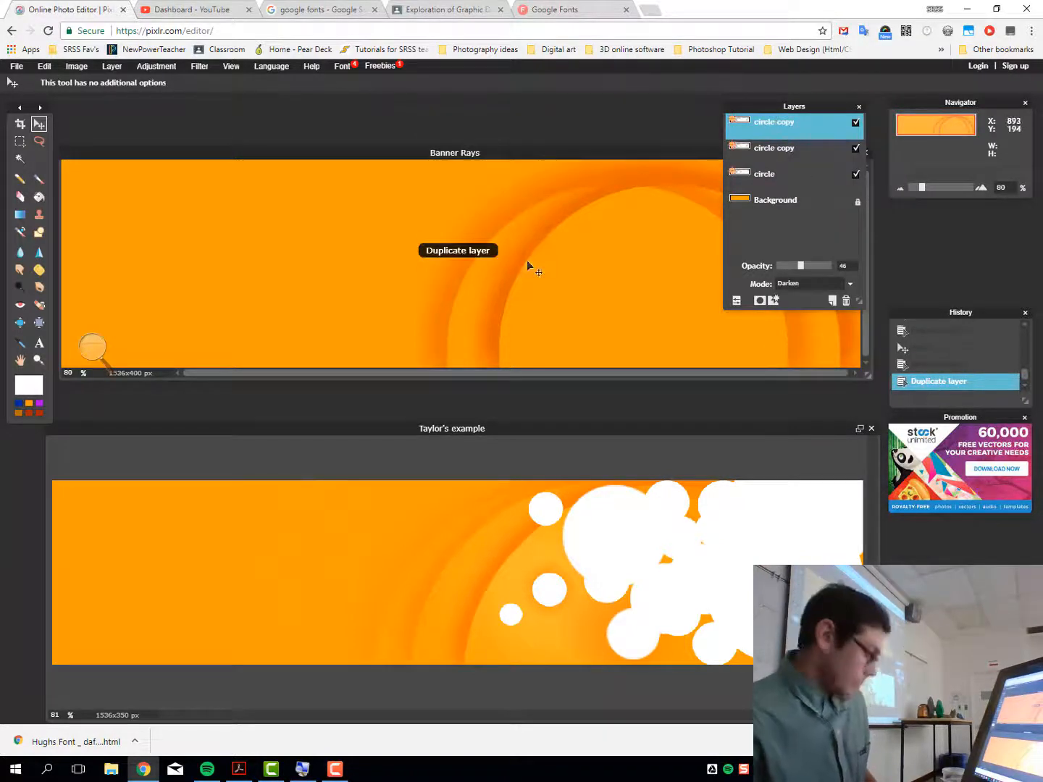
key("shift+Left")
key("shift+Left")
key("shift+Left")
key("shift+Left")
key("shift+Left")
key("shift+Left")
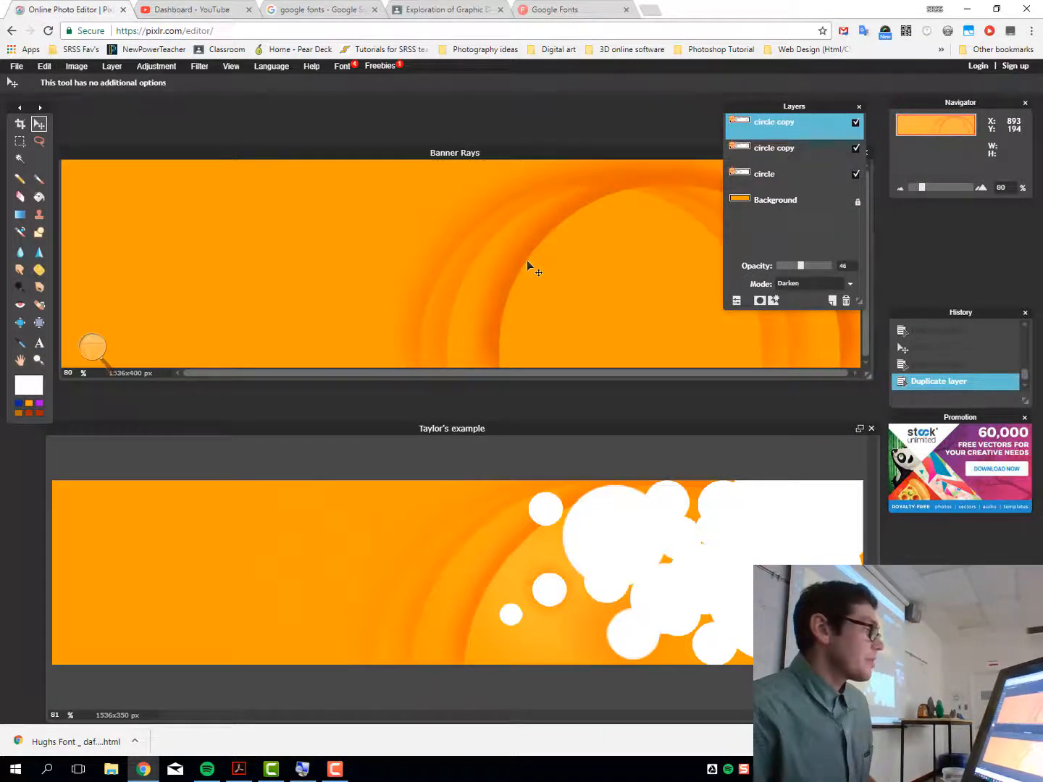
key("shift+Left")
key("shift+Left")
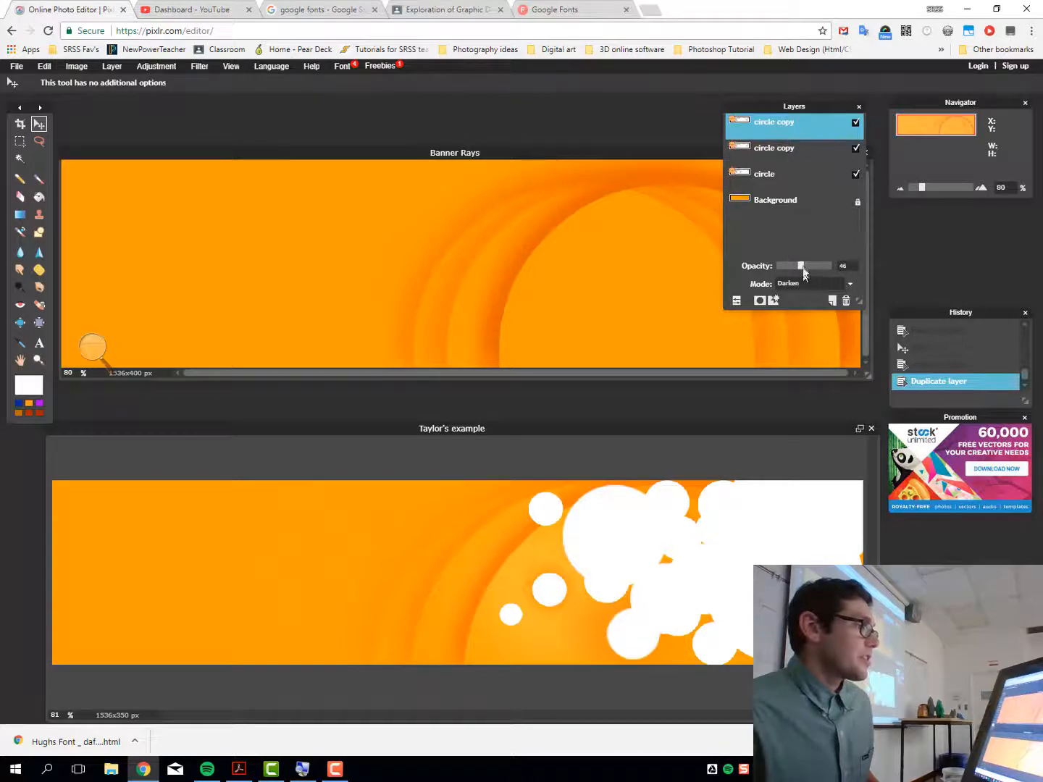
left_click_drag(800, 266, 787, 267)
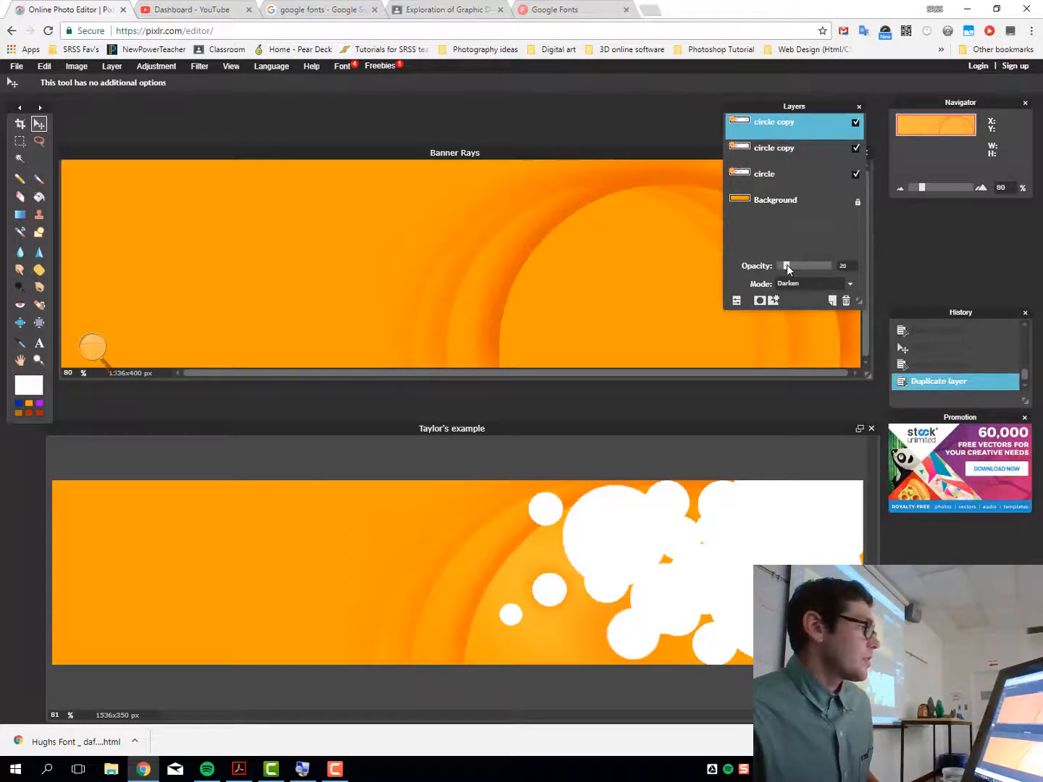
- Add a new layer above the circle copies and name it white circles
left_click_drag(795, 112, 969, 209)
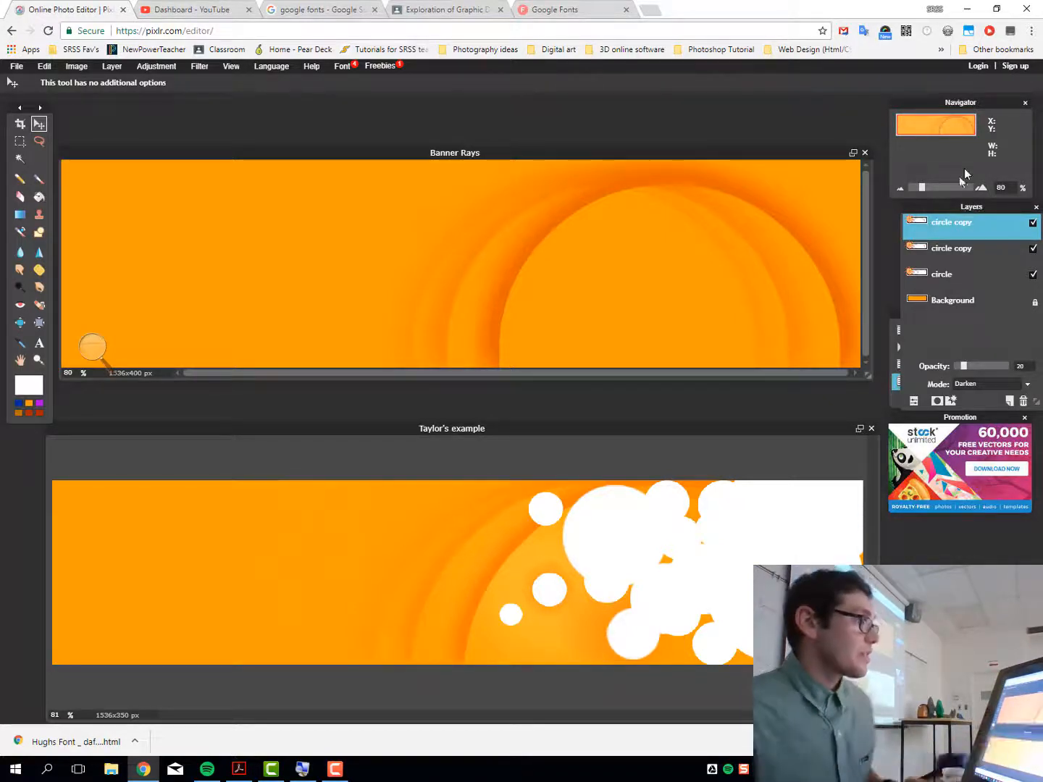
left_click(1010, 402)
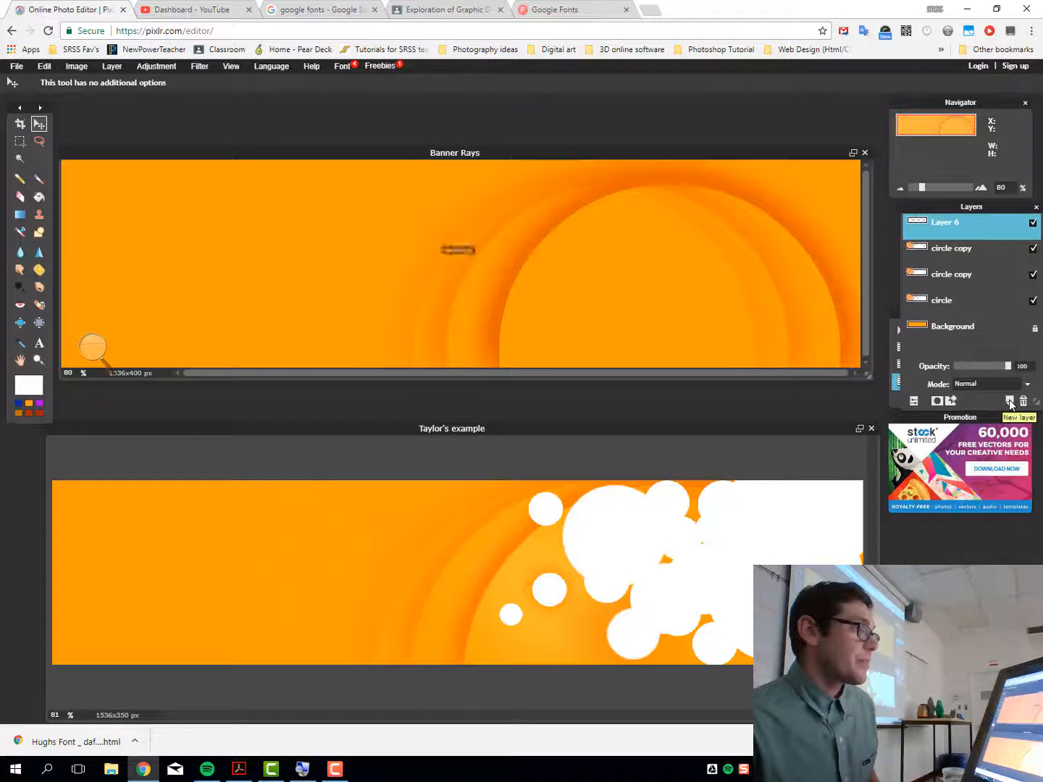
double_click(944, 224)
type("wh")
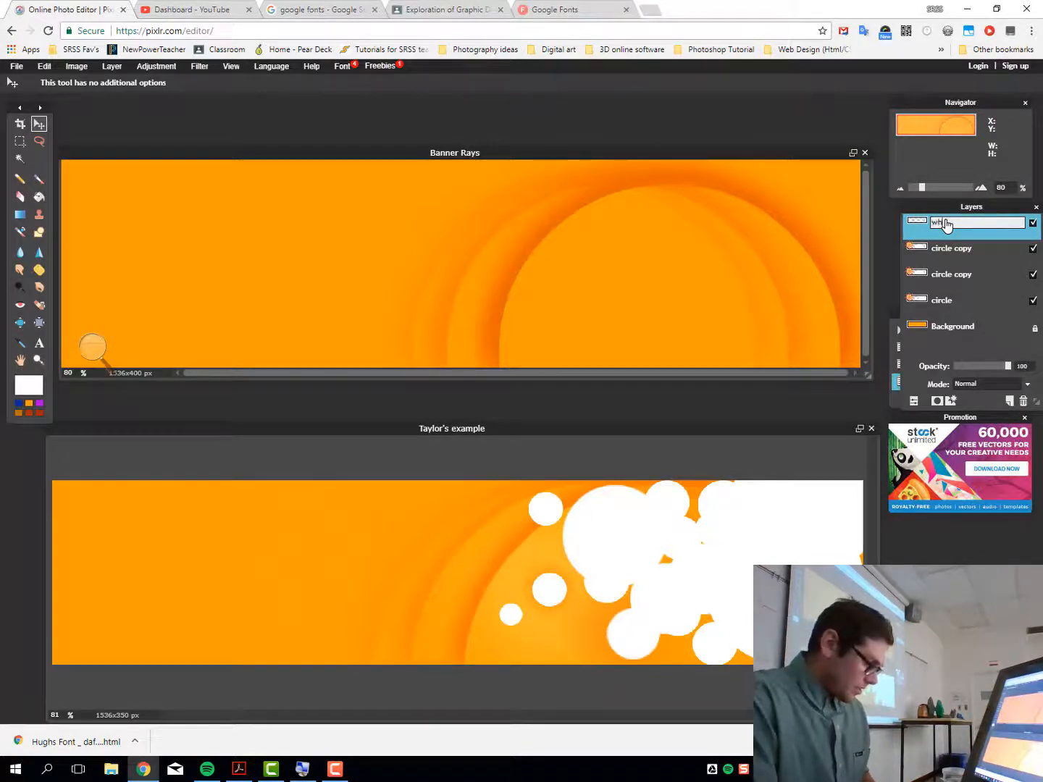
type("ite circ")
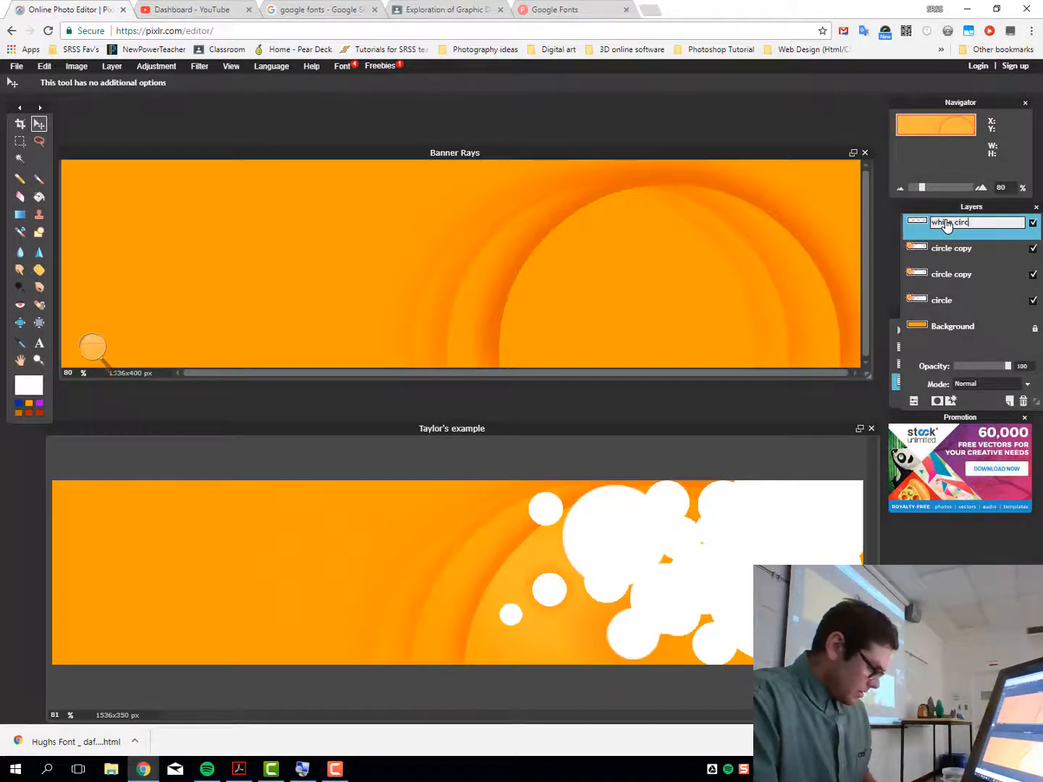
type("les")
key("Return")
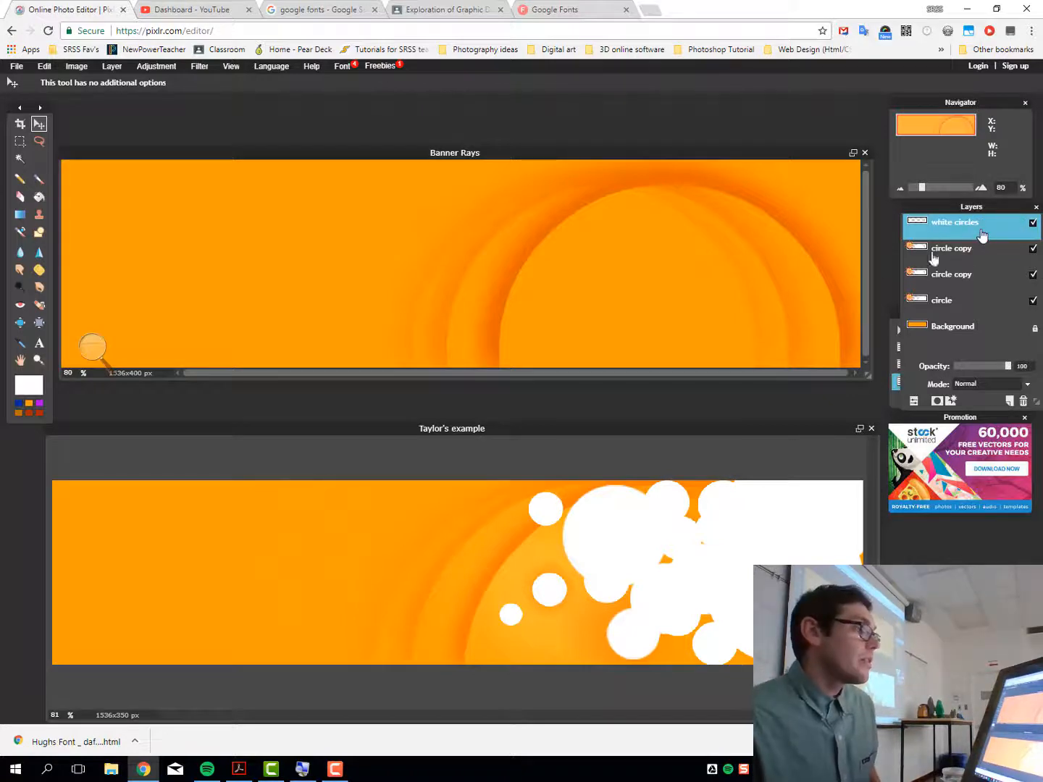
- Set up the Brush tool with the hard round 200 tip and white (ffffff) as the paint colour
left_click(39, 180)
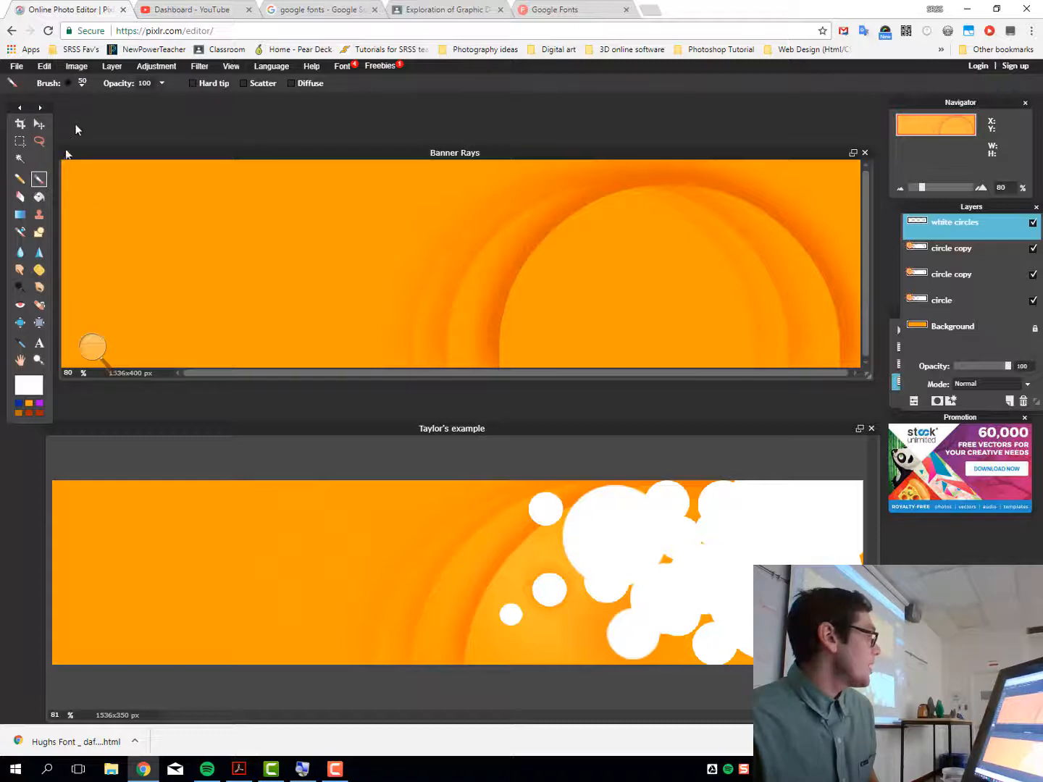
left_click(83, 84)
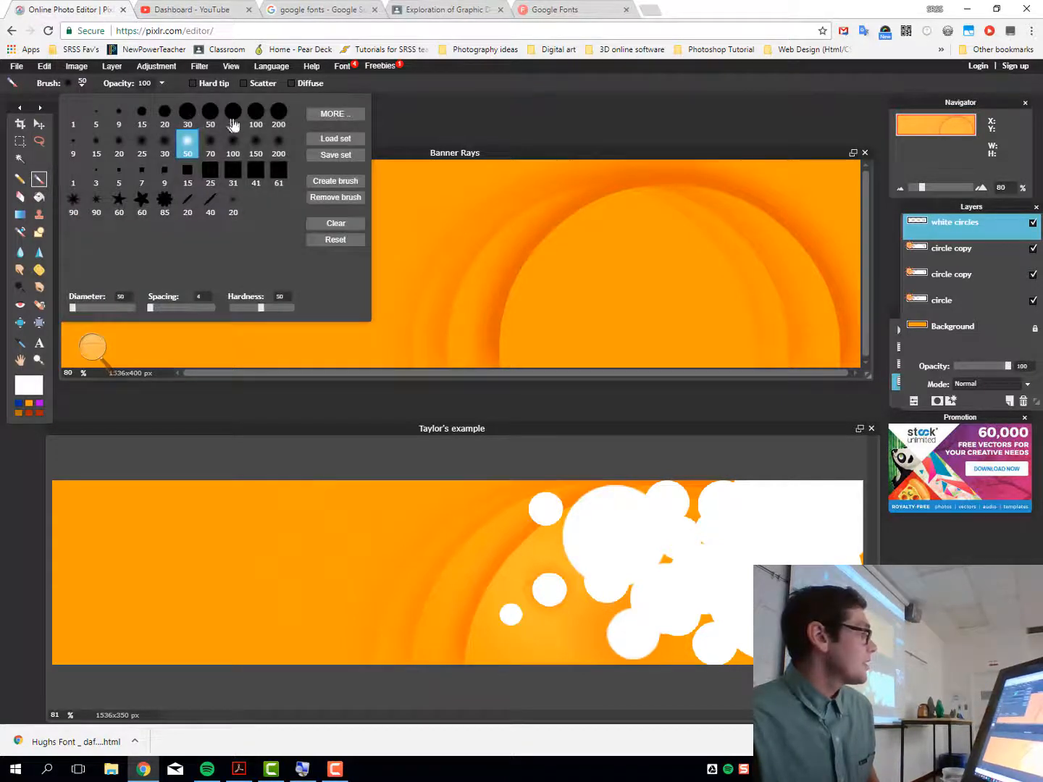
left_click(278, 114)
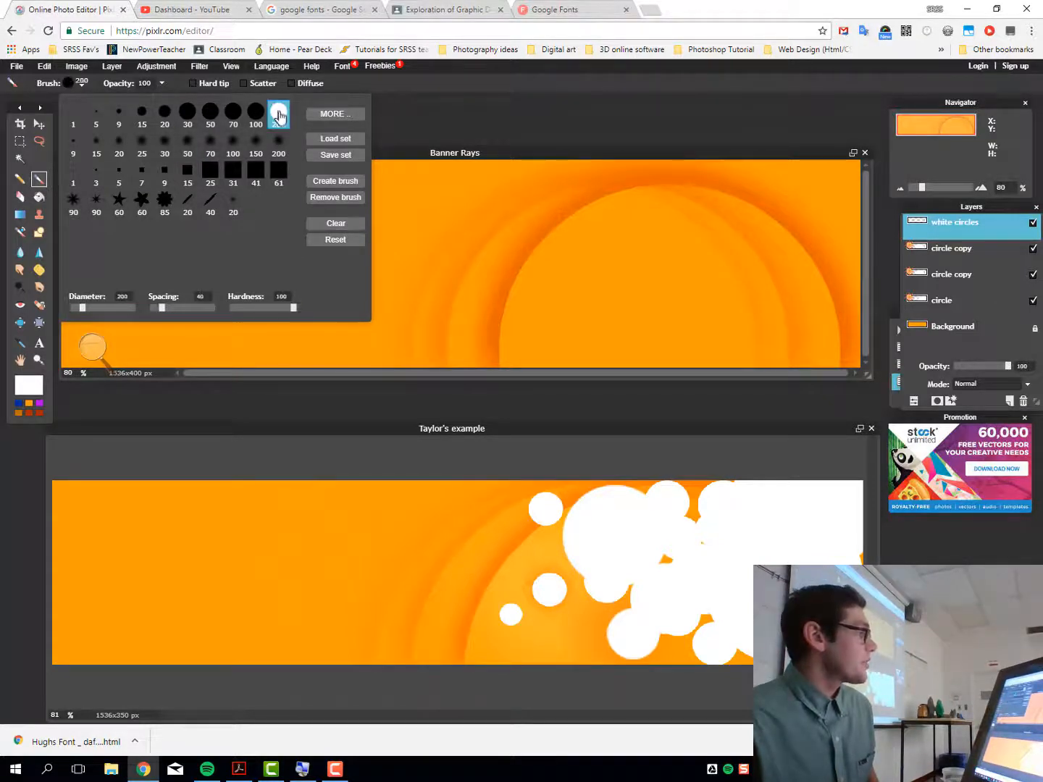
left_click(32, 385)
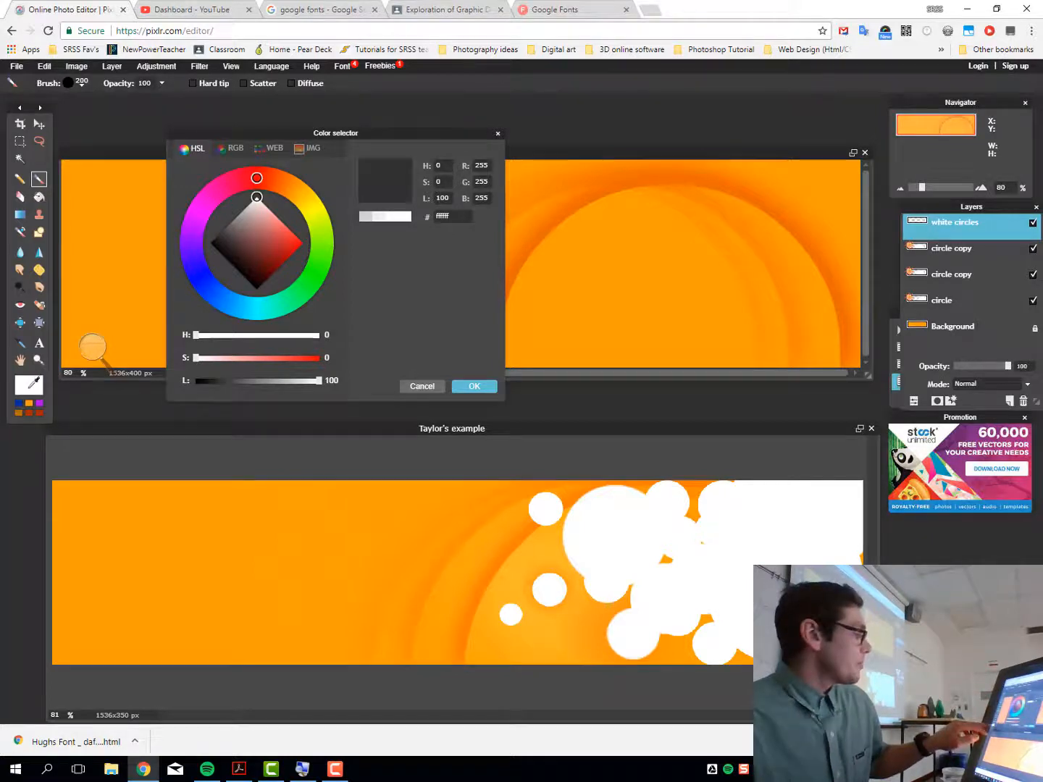
left_click(474, 386)
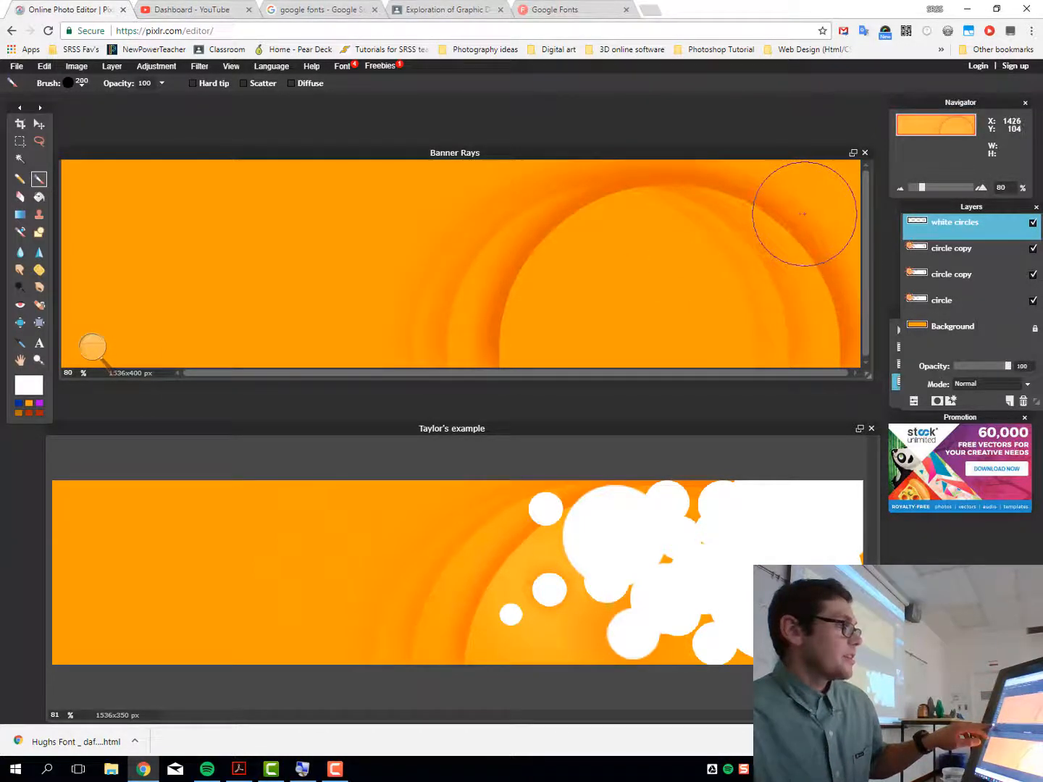
- Stamp overlapping 200-size white circles over the right end of the Banner Rays image to form a solid cluster
left_click(802, 214)
left_click(724, 279)
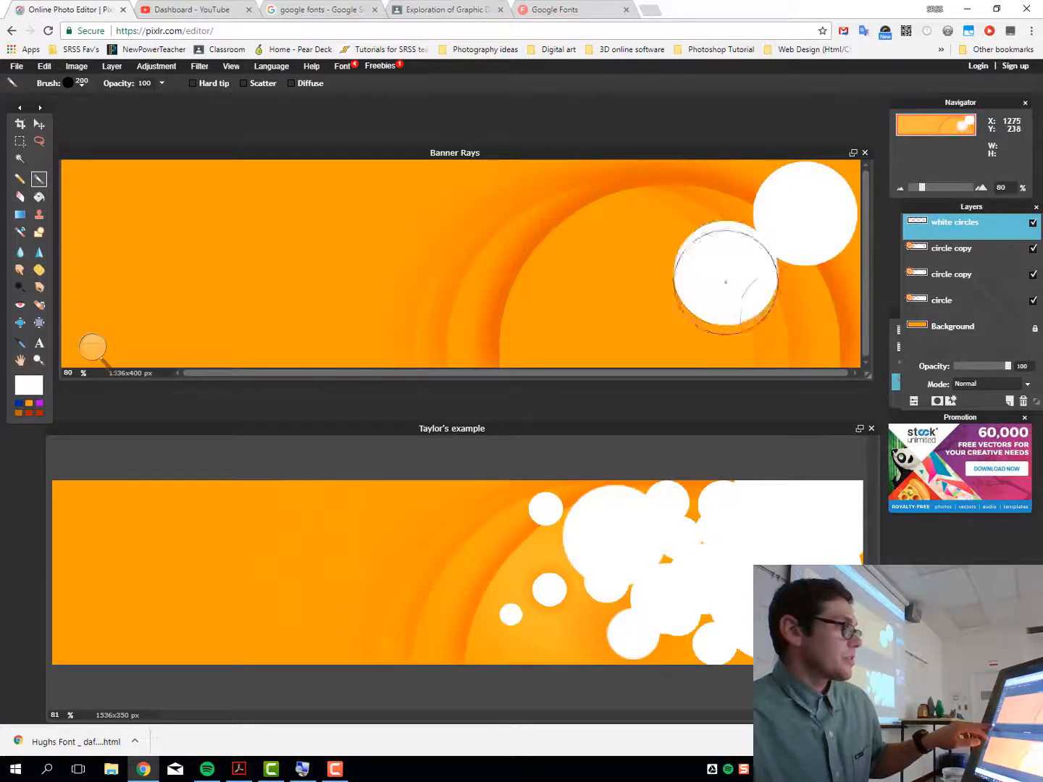
left_click(825, 343)
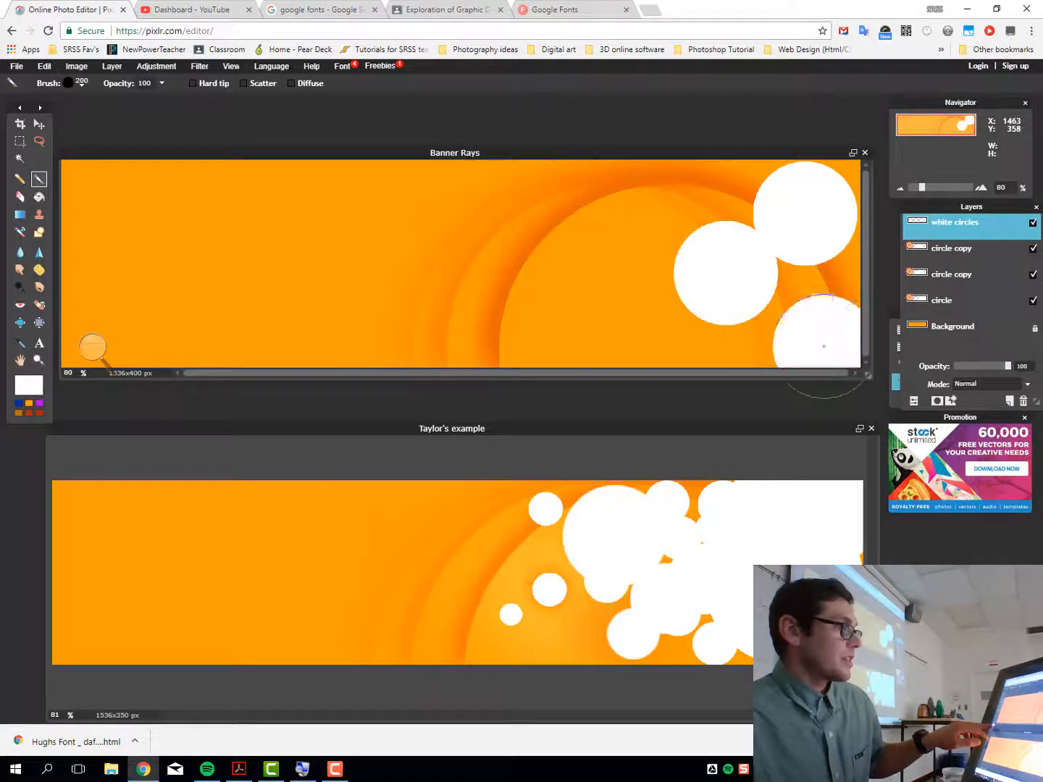
left_click(825, 264)
left_click(773, 325)
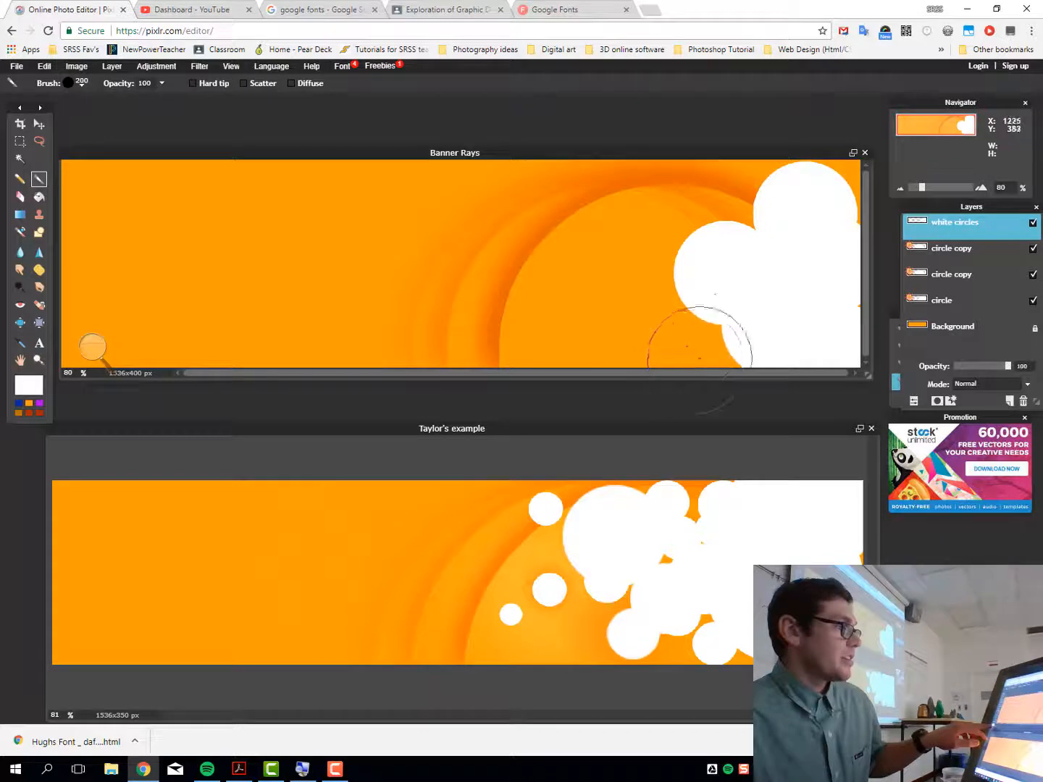
left_click(706, 233)
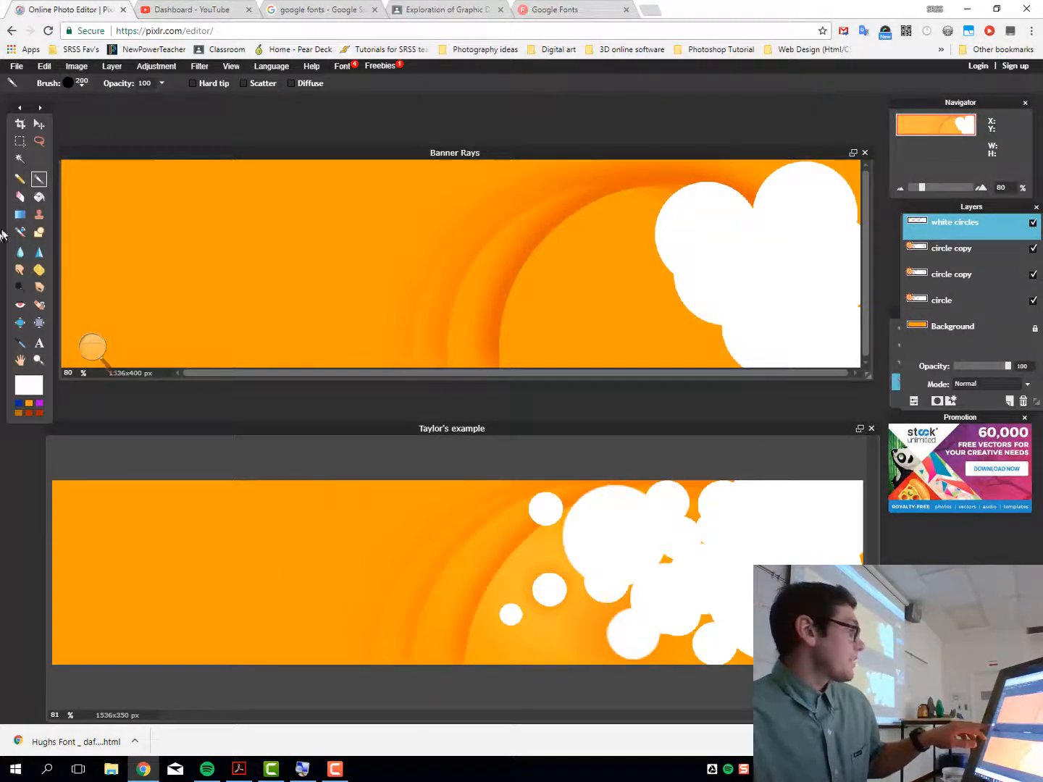
- Stamp small white dots with the round 20 brush around the upper and left edges of the white cluster
left_click(77, 81)
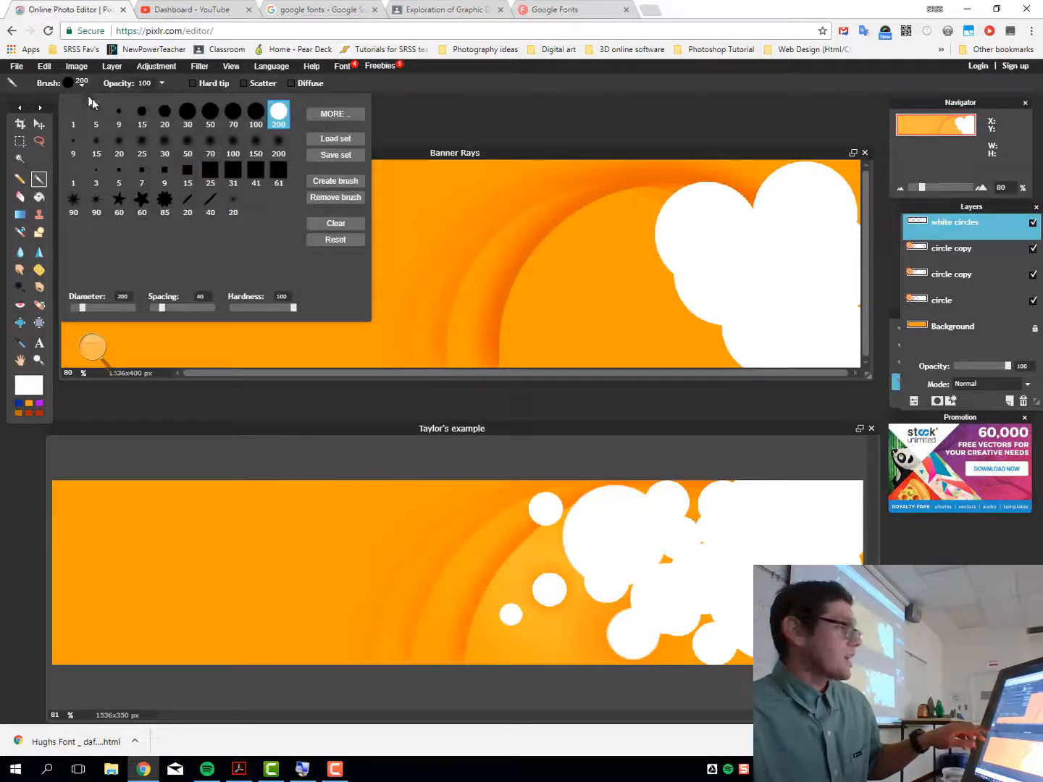
left_click(165, 113)
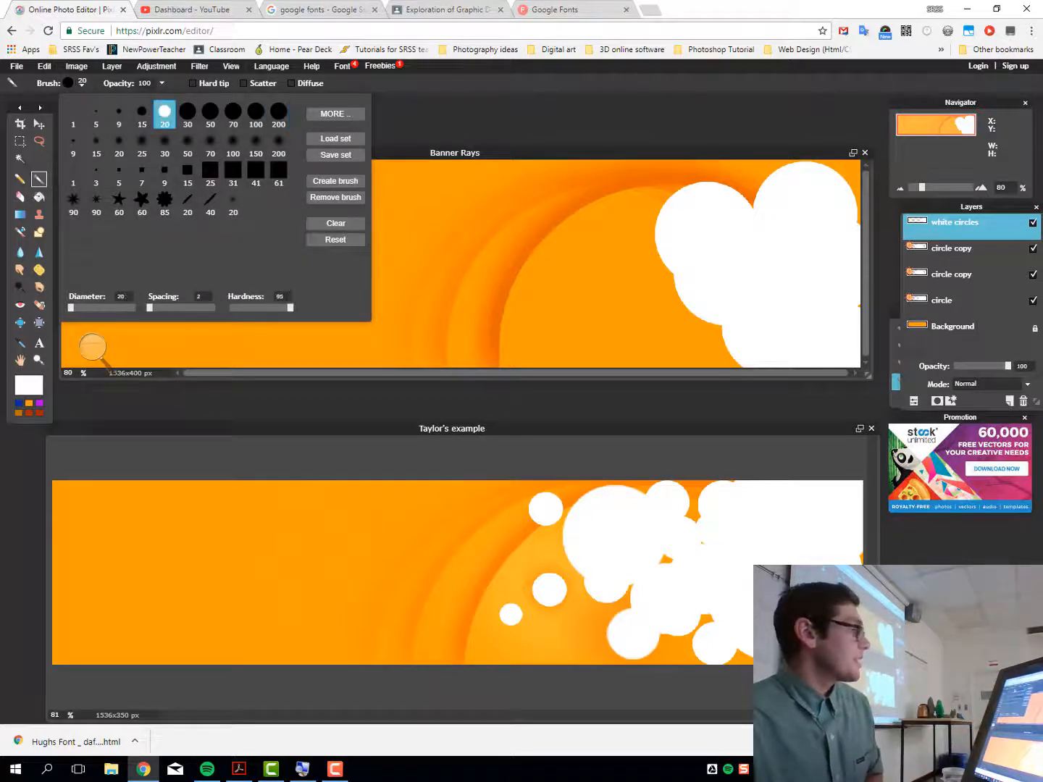
left_click(637, 269)
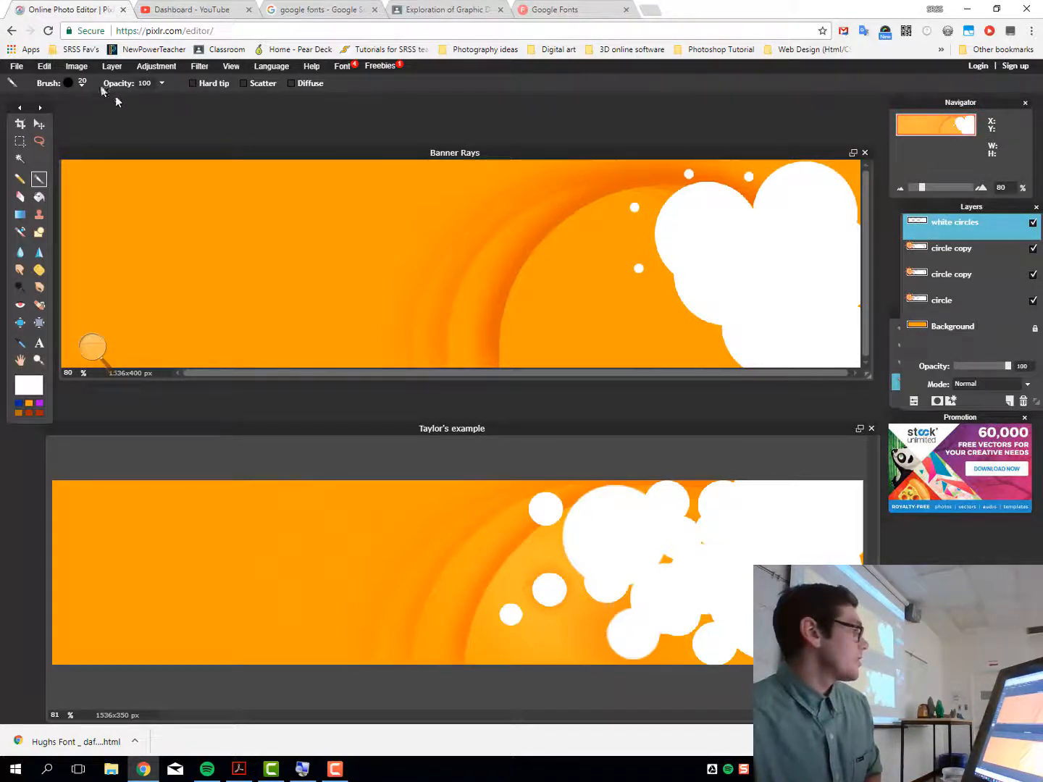
- Add white circles with the hard round 50 brush along the cluster's edges and in the orange area just left of it
left_click(77, 81)
left_click(210, 111)
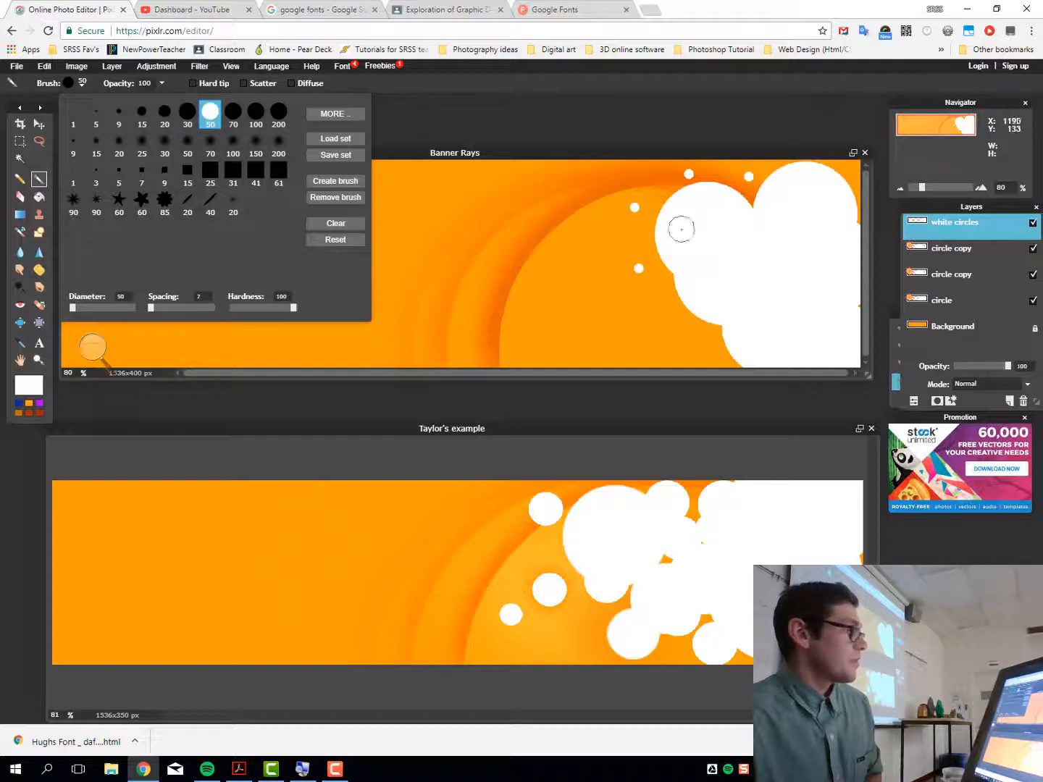
left_click(668, 290)
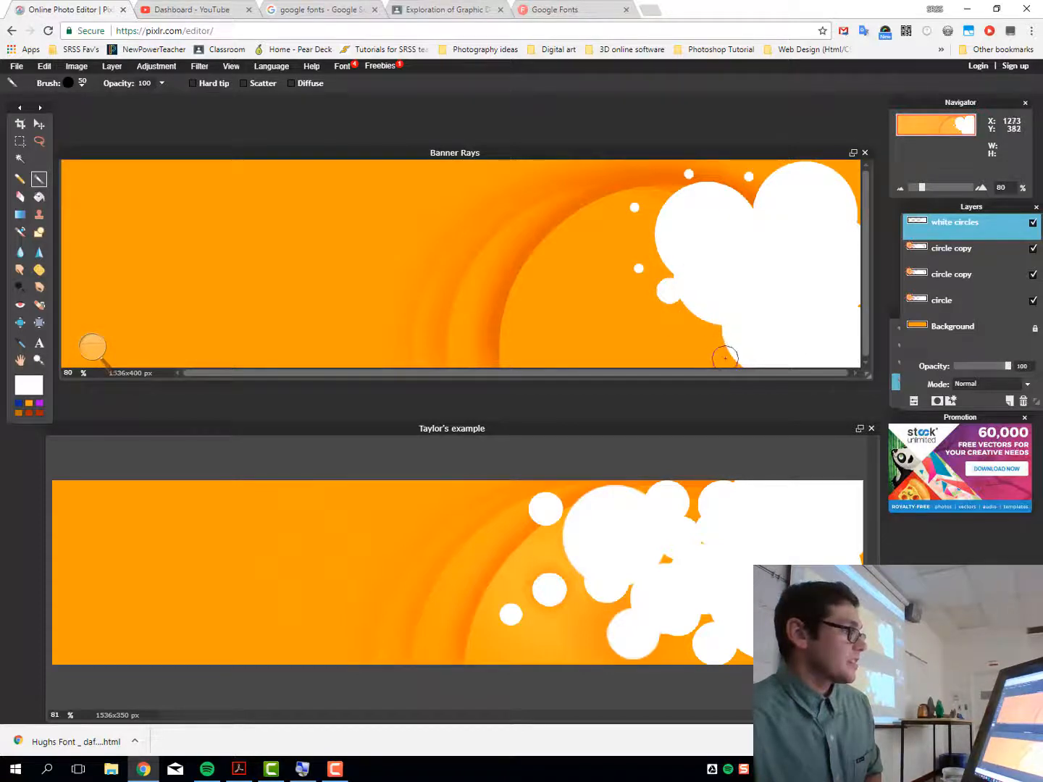
left_click(688, 312)
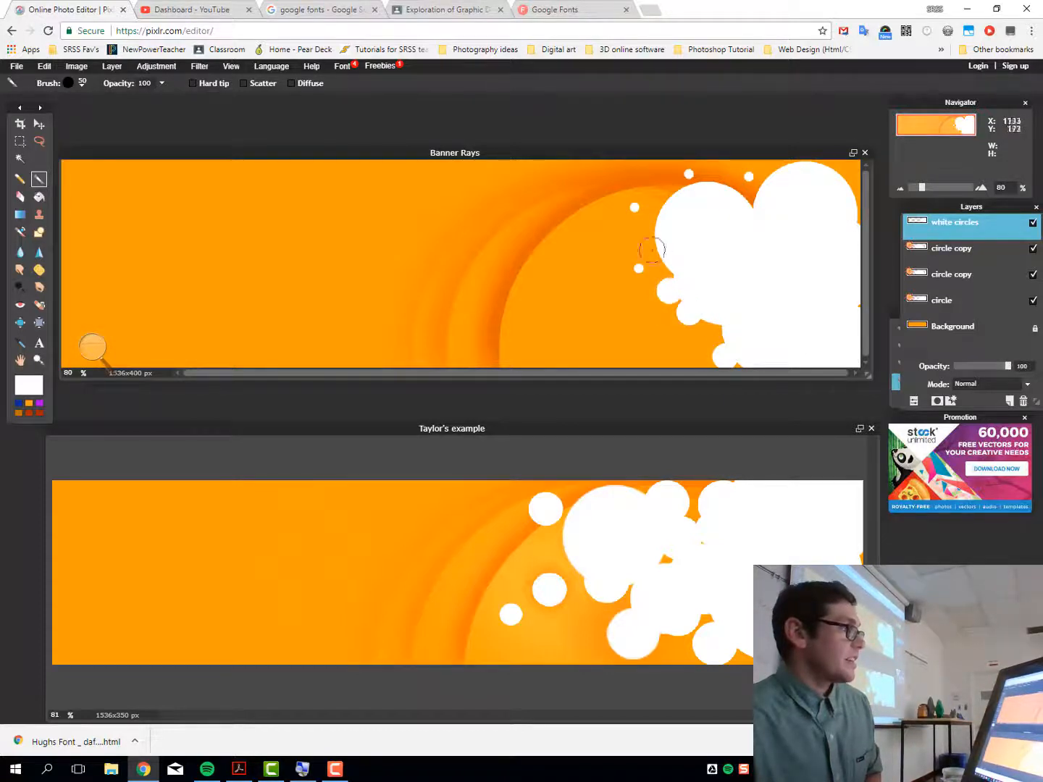
left_click(628, 228)
left_click(667, 188)
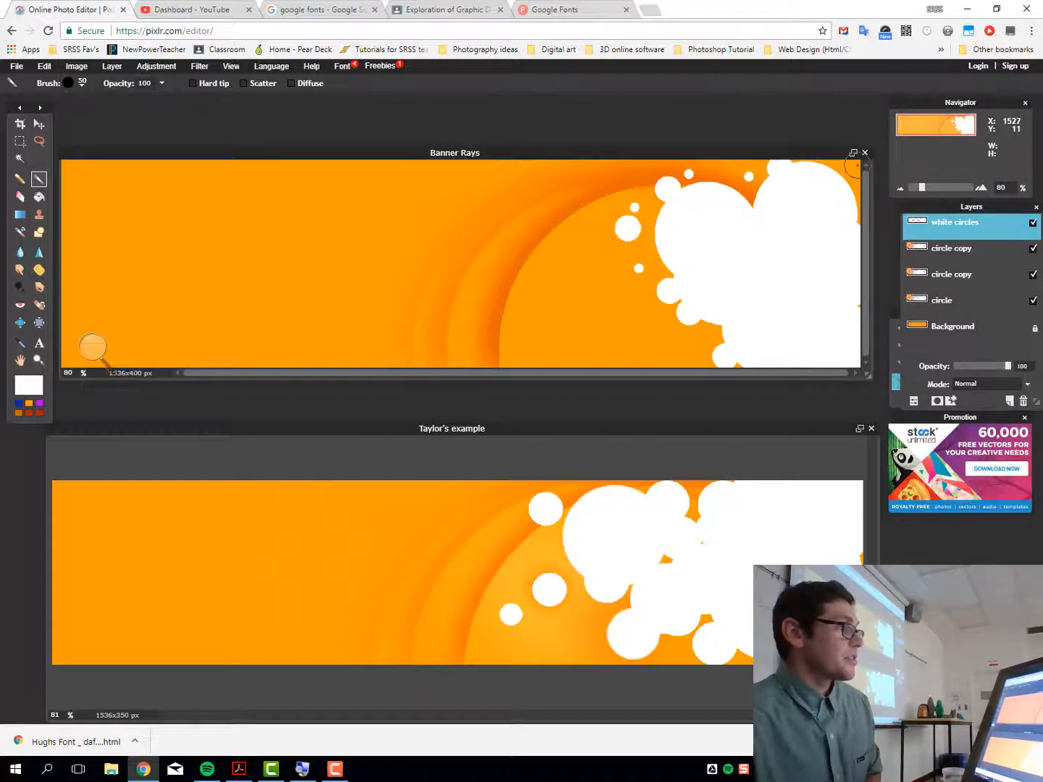
left_click(843, 167)
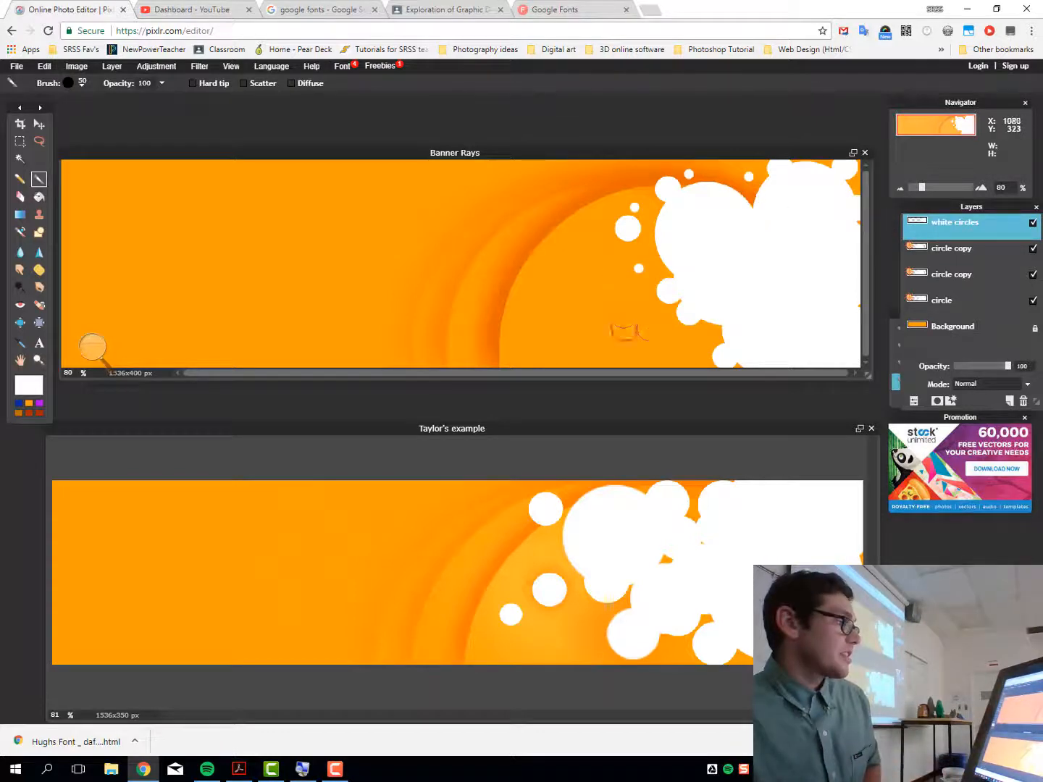
left_click(631, 328)
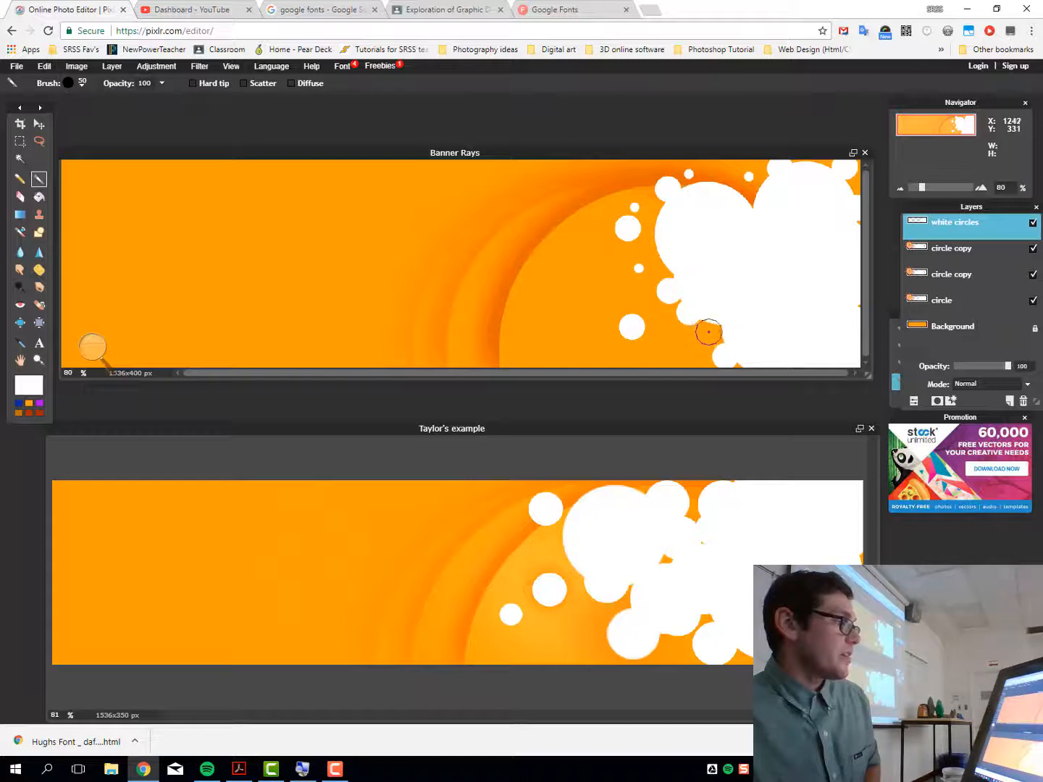
- Add white circles with the hard round 70 brush along the cluster's left and upper edges, plus a separate one above the large arc
left_click(81, 82)
left_click(232, 112)
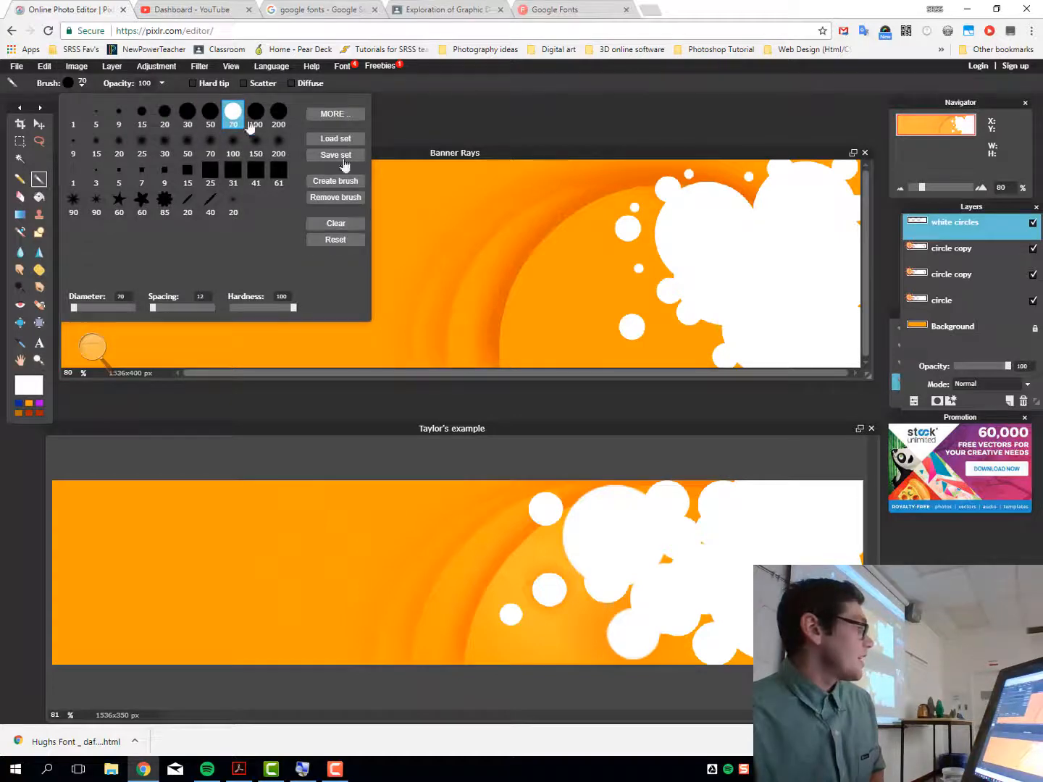
left_click(706, 330)
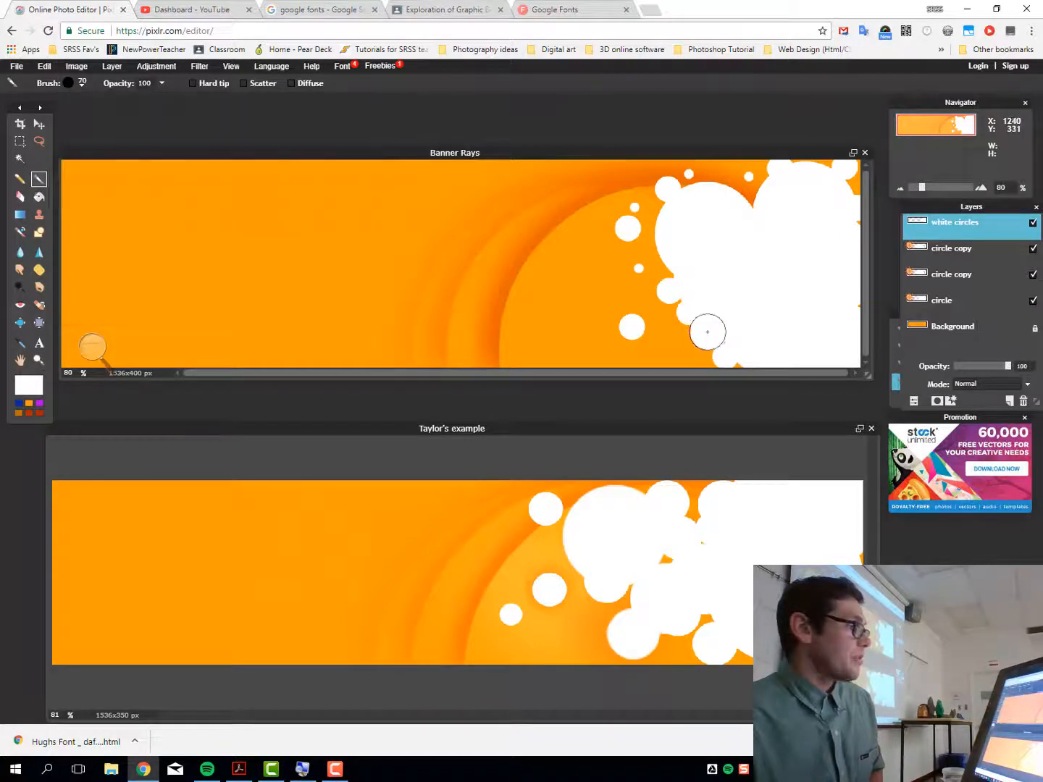
left_click(665, 340)
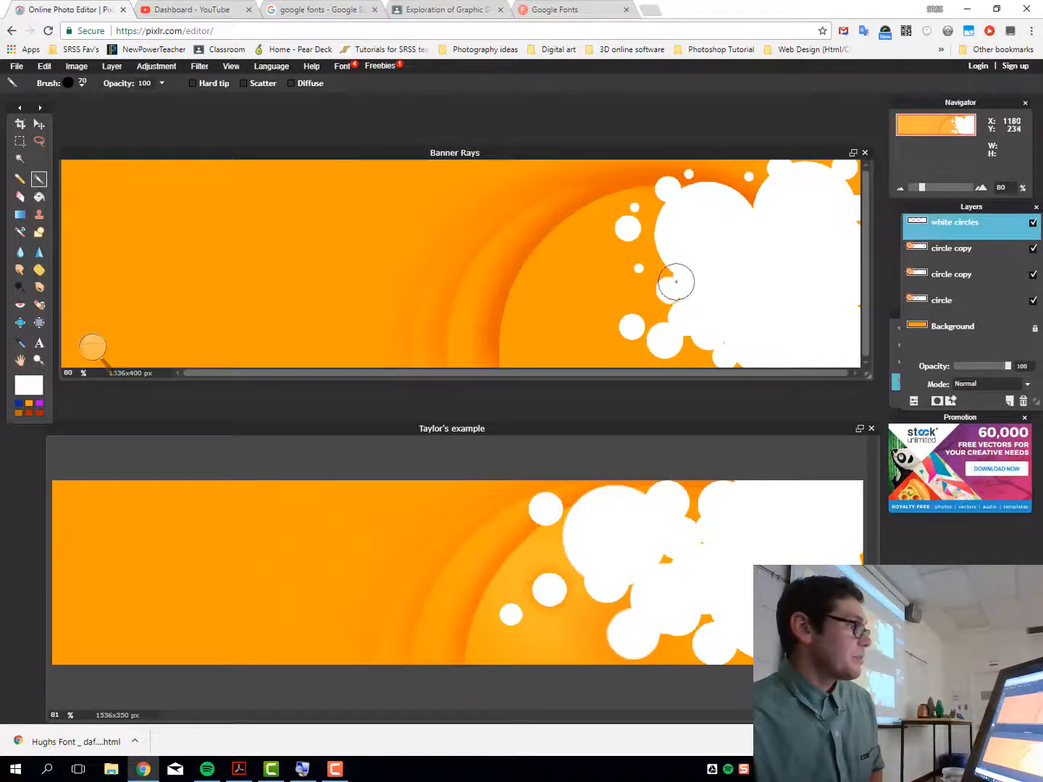
left_click_drag(656, 233, 659, 185)
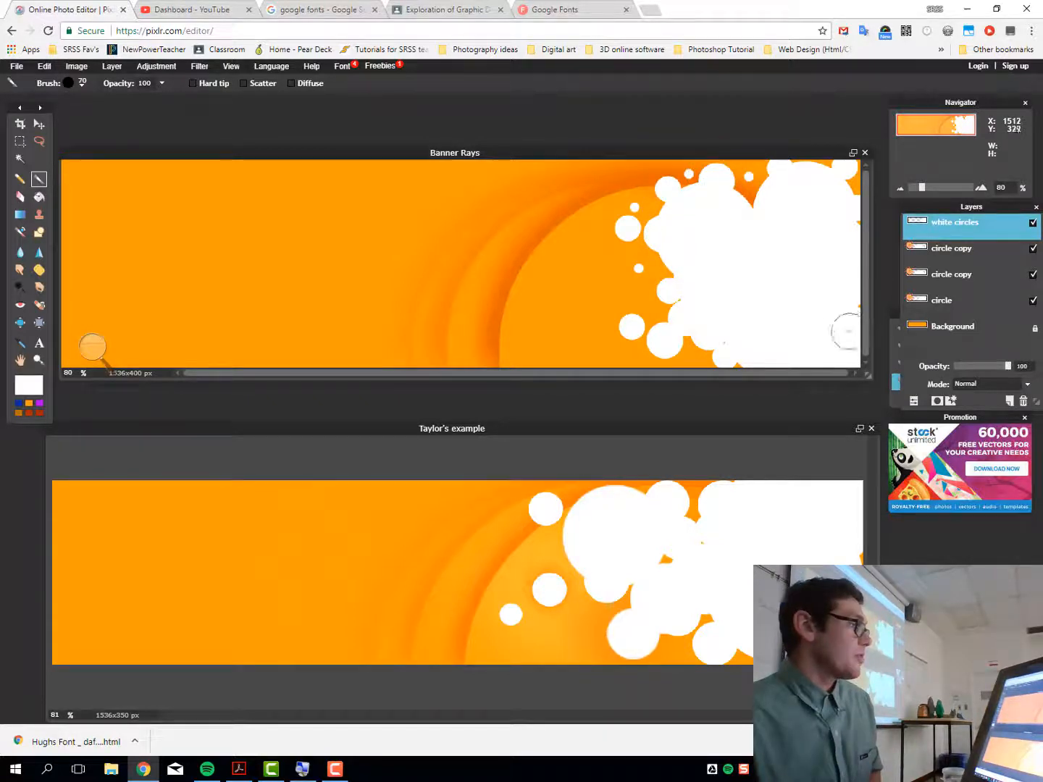
left_click(598, 187)
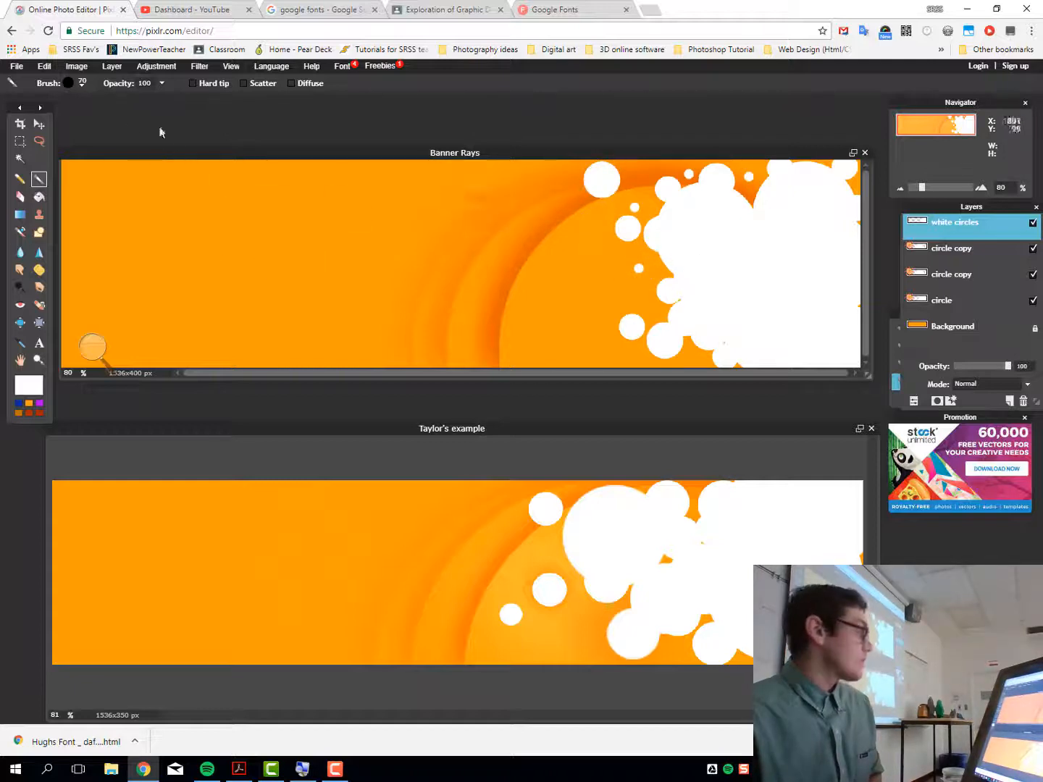
- Stamp white circles with the hard round 100 brush inside the large arc, on the cluster's left edge and outside the arc's upper left
left_click(78, 84)
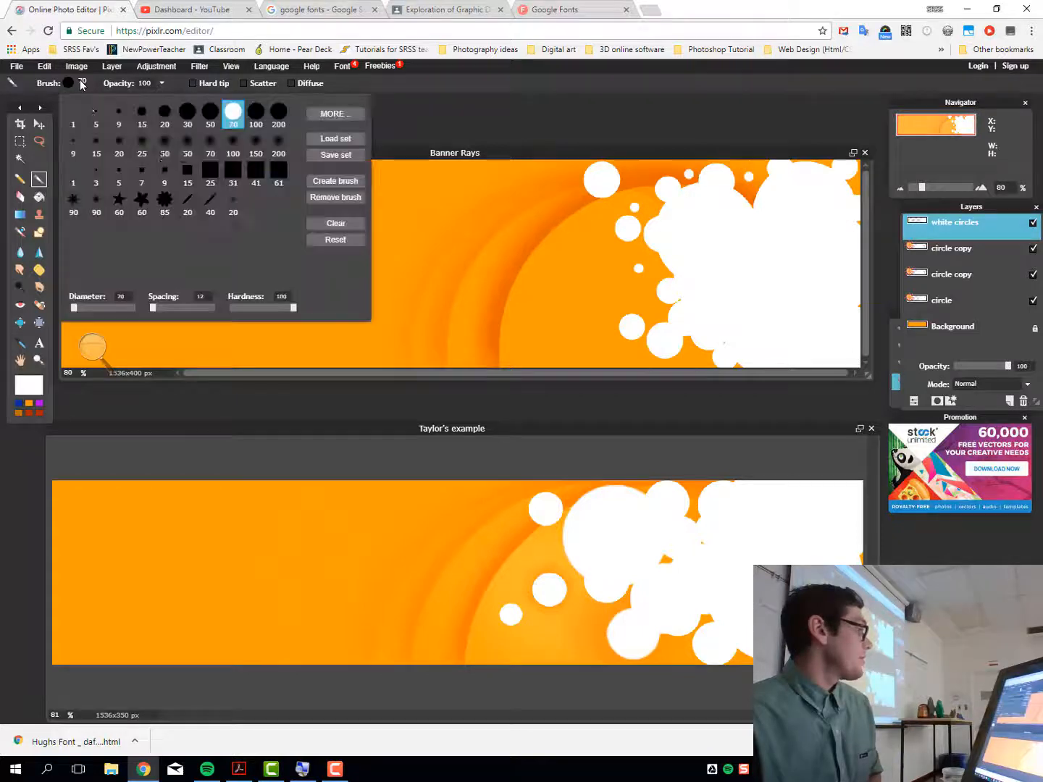
left_click(186, 115)
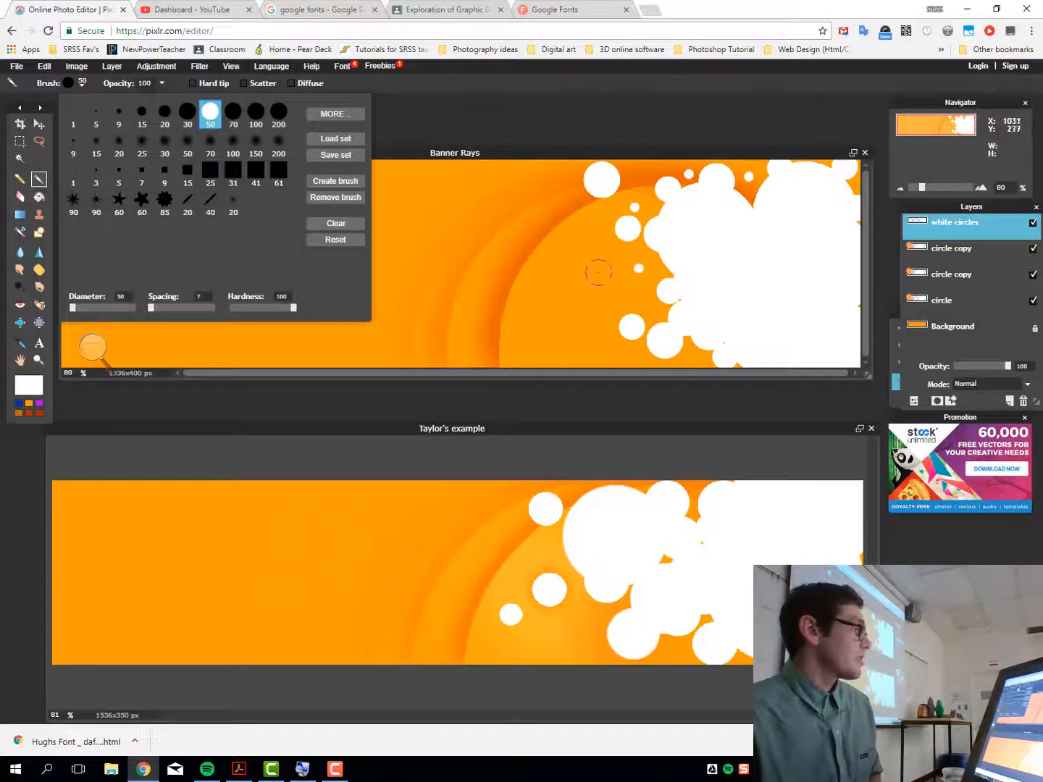
left_click(257, 113)
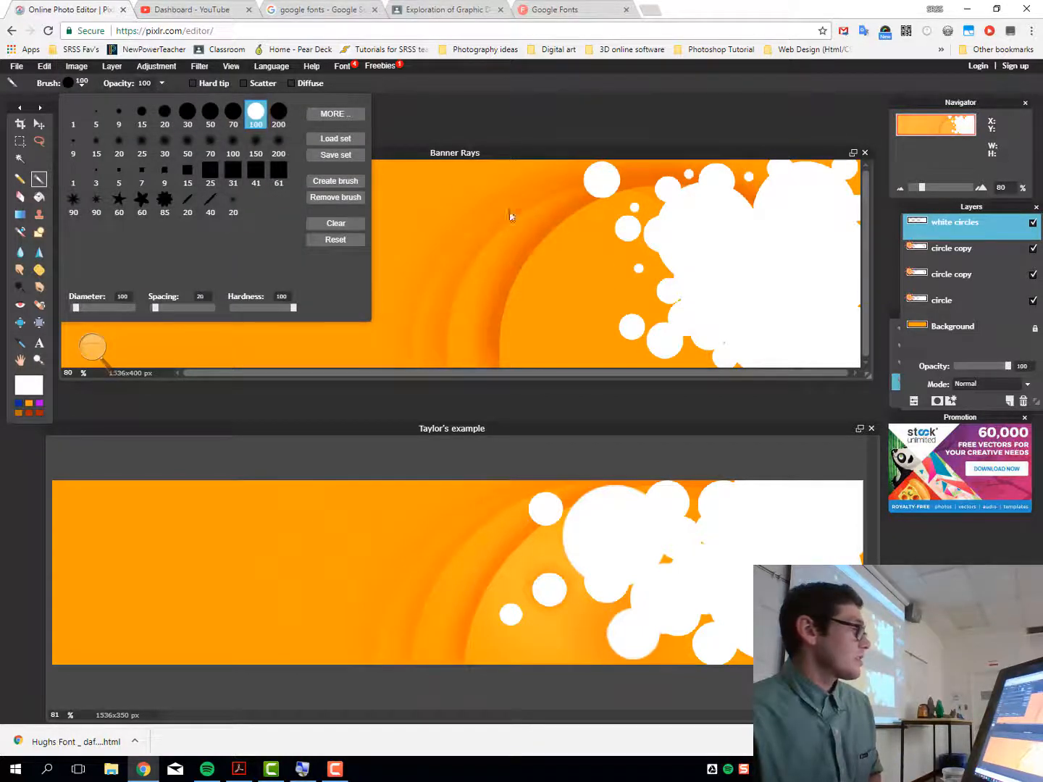
left_click(583, 253)
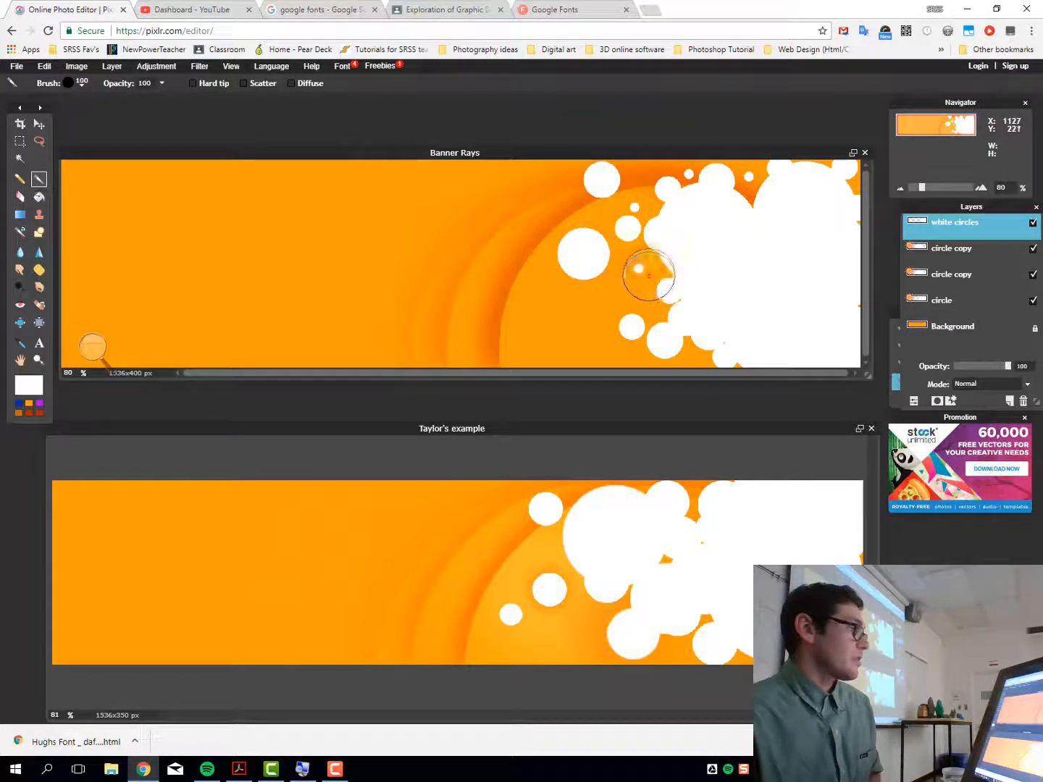
left_click(649, 275)
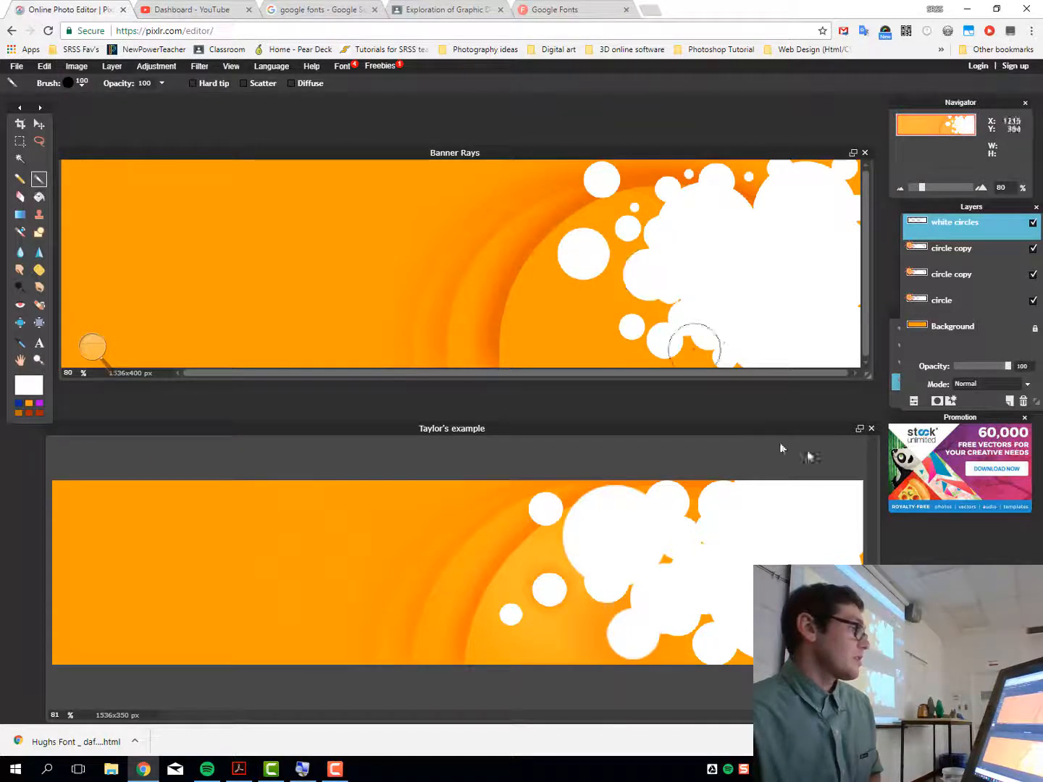
left_click(526, 192)
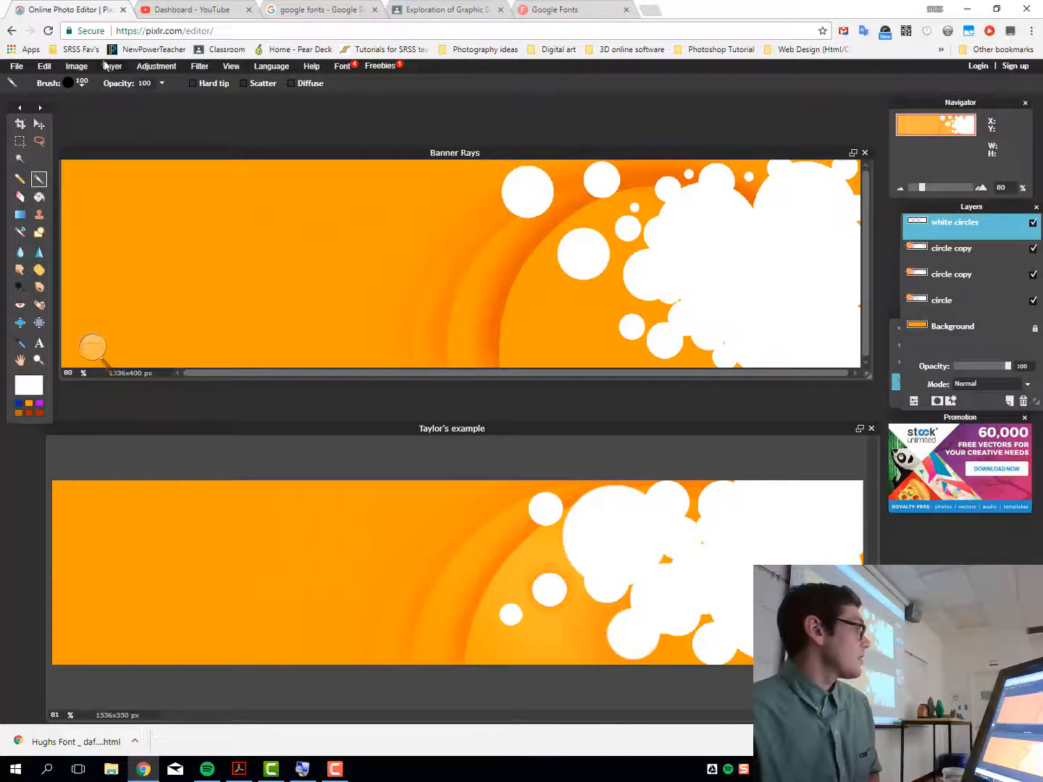
- Stamp a tiny white dot with the round 15 brush left of the outermost white circle
left_click(76, 82)
left_click(142, 114)
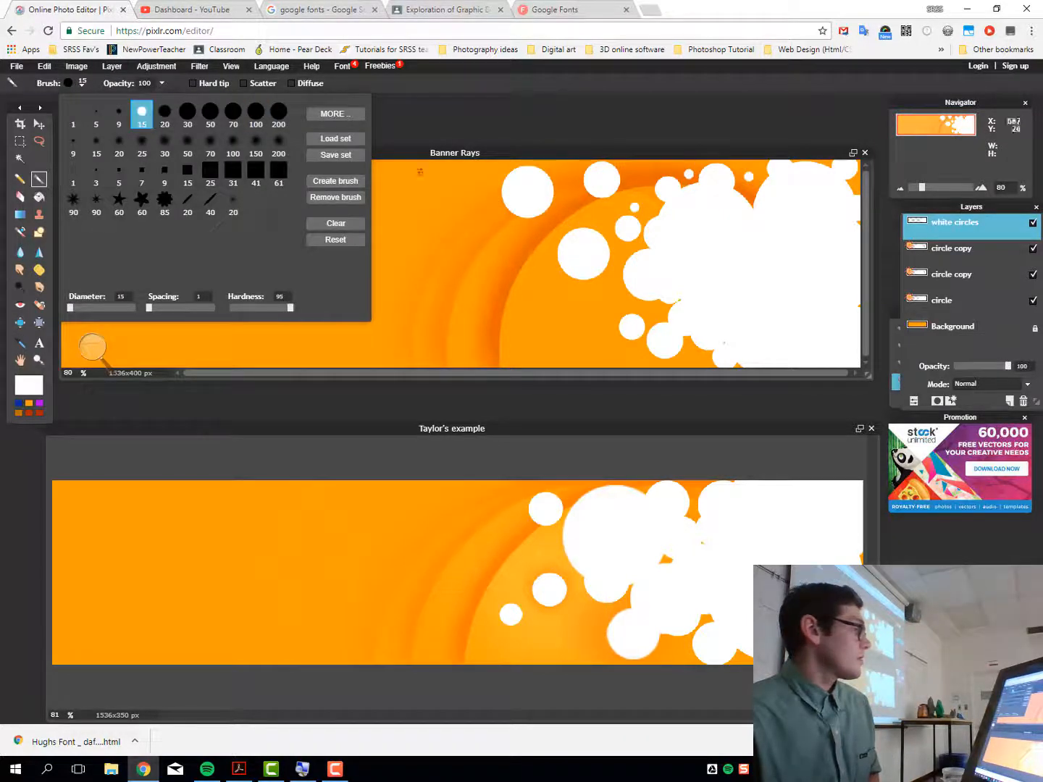
left_click(484, 178)
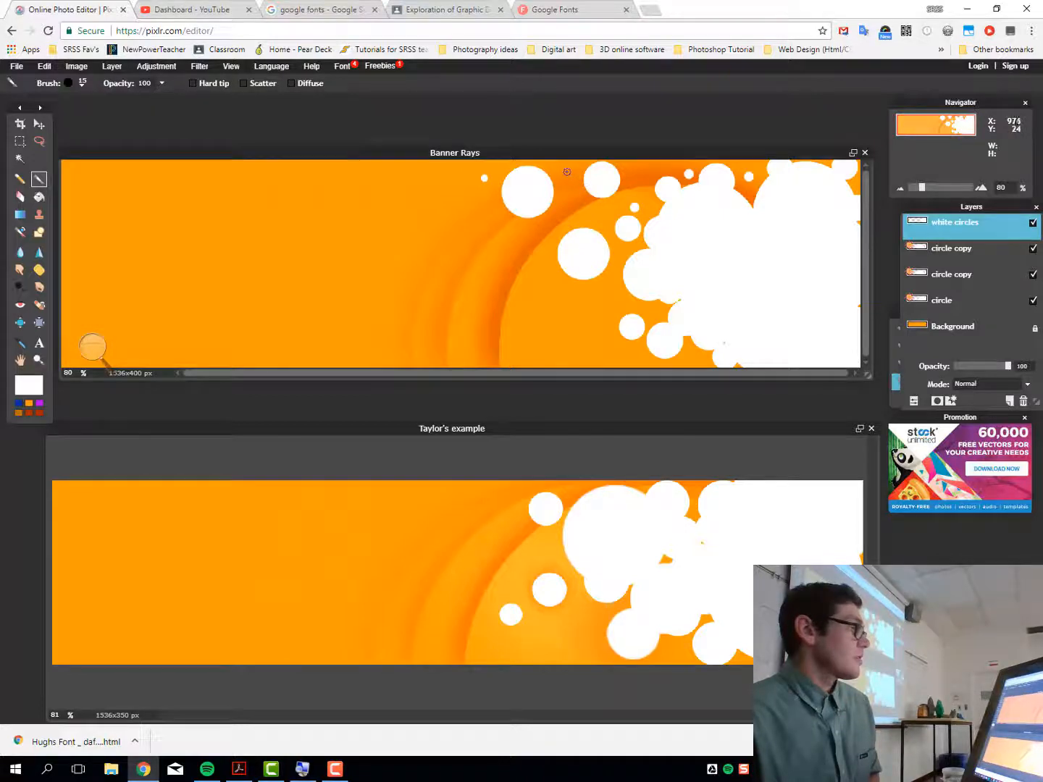